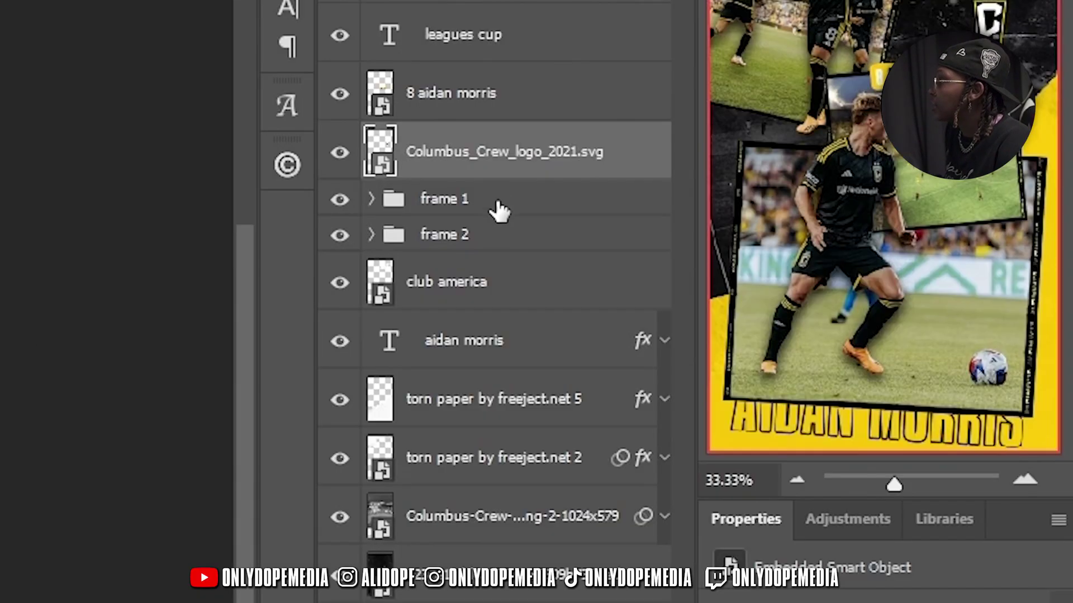
# Toggle the frame 1 group's visibility to check its content, and convert the frame 2 group to a smart object.
pyautogui.click(832, 208)
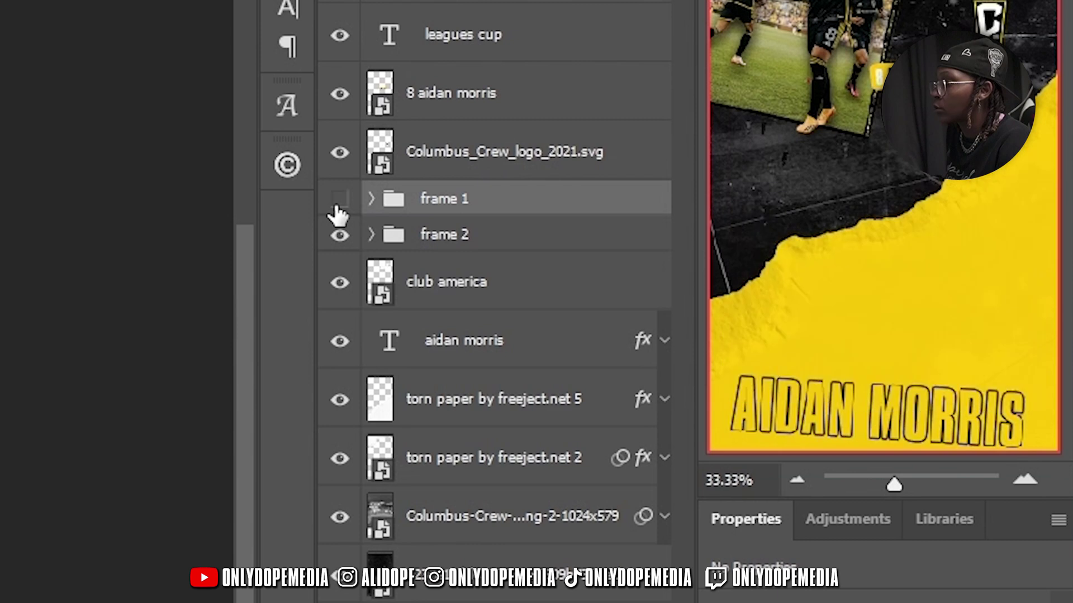
pyautogui.click(339, 200)
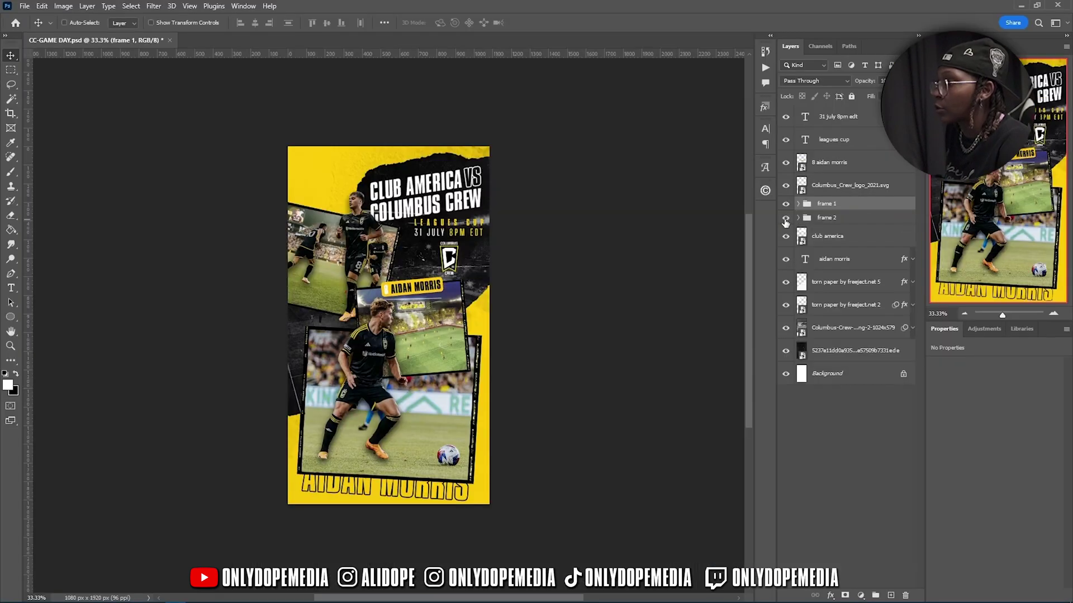
pyautogui.click(844, 219)
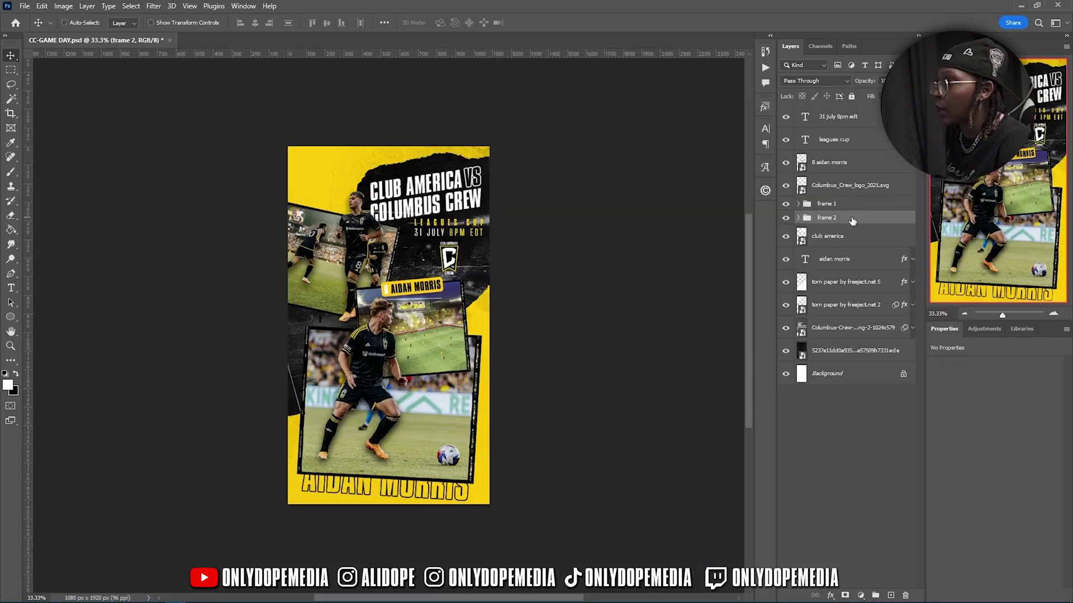
pyautogui.rightClick(852, 221)
pyautogui.click(866, 293)
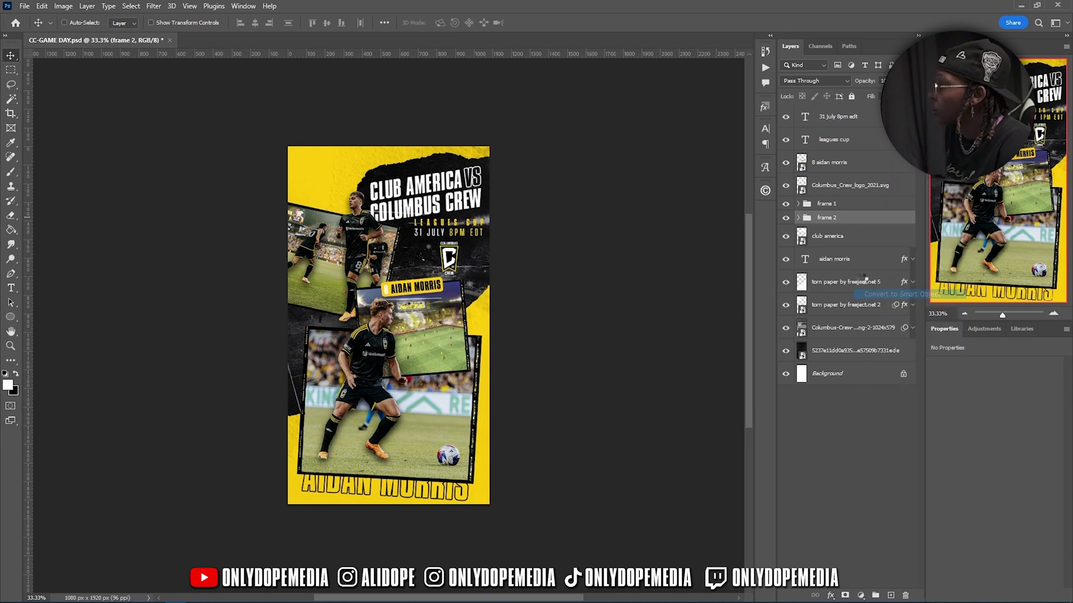
pyautogui.rightClick(850, 223)
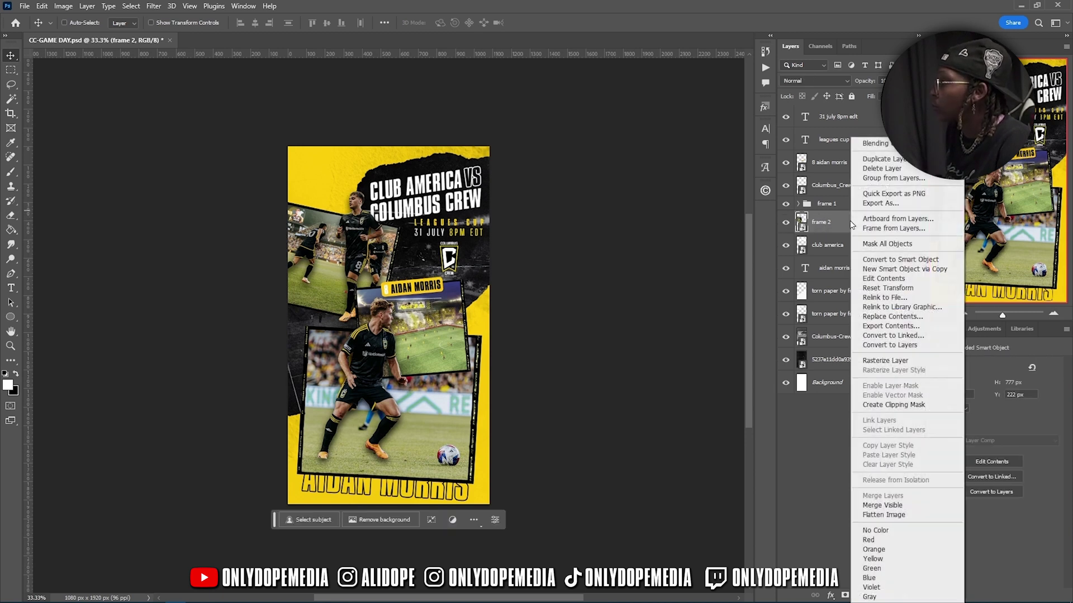
pyautogui.click(841, 228)
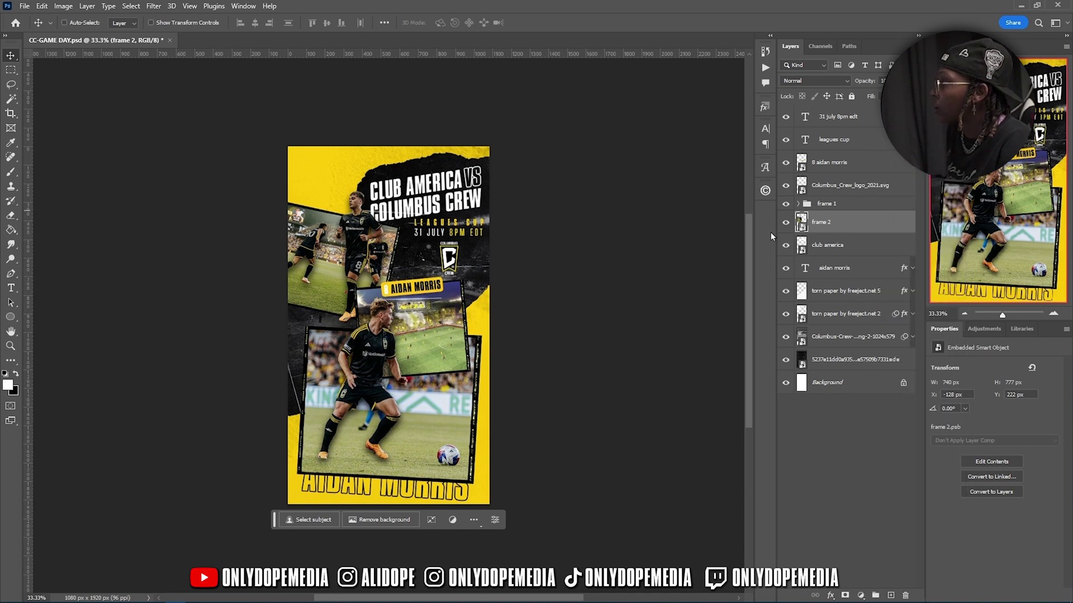
# Save the document as a separate Photoshop file named CC-GAME DAY-MOT.psd with maximized compatibility.
pyautogui.click(28, 8)
pyautogui.click(33, 142)
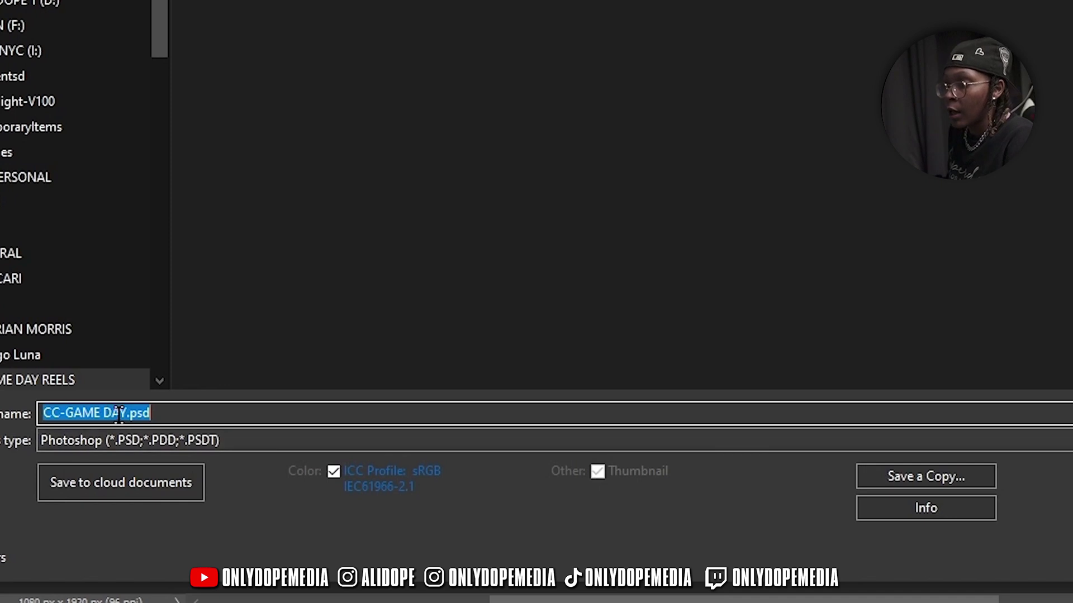
pyautogui.click(128, 413)
pyautogui.write('-MOT')
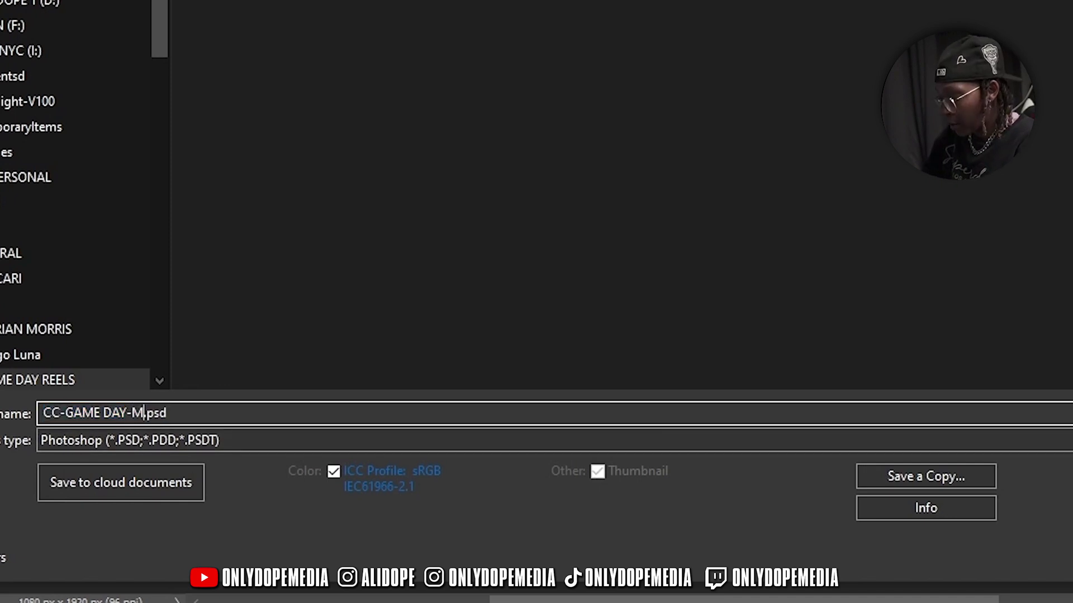
pyautogui.press('Return')
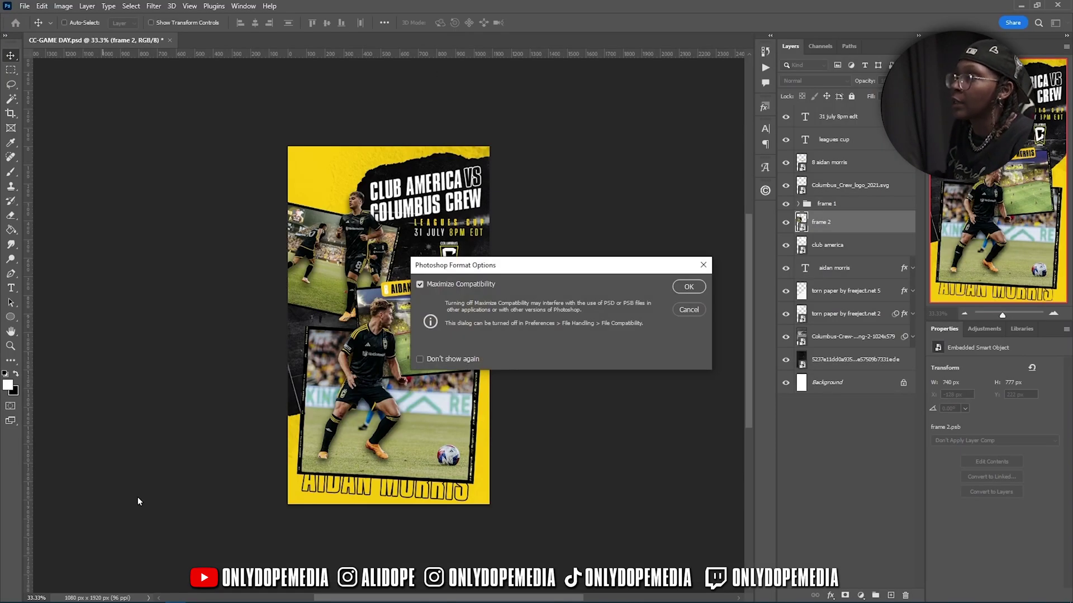
pyautogui.press('Return')
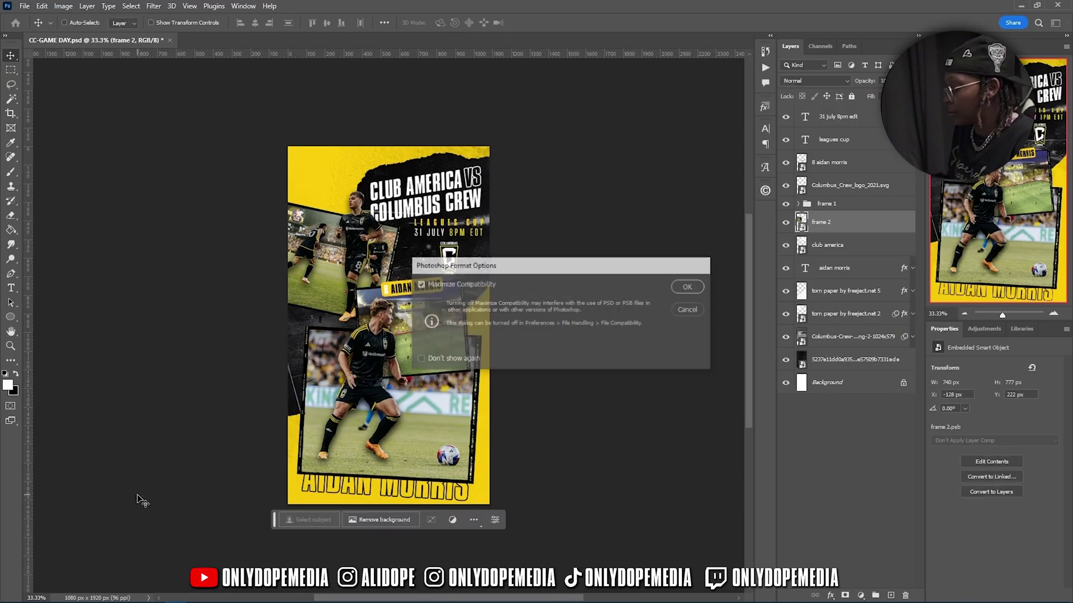
# Rasterize the frame 2 smart object into a regular pixel layer.
pyautogui.rightClick(860, 221)
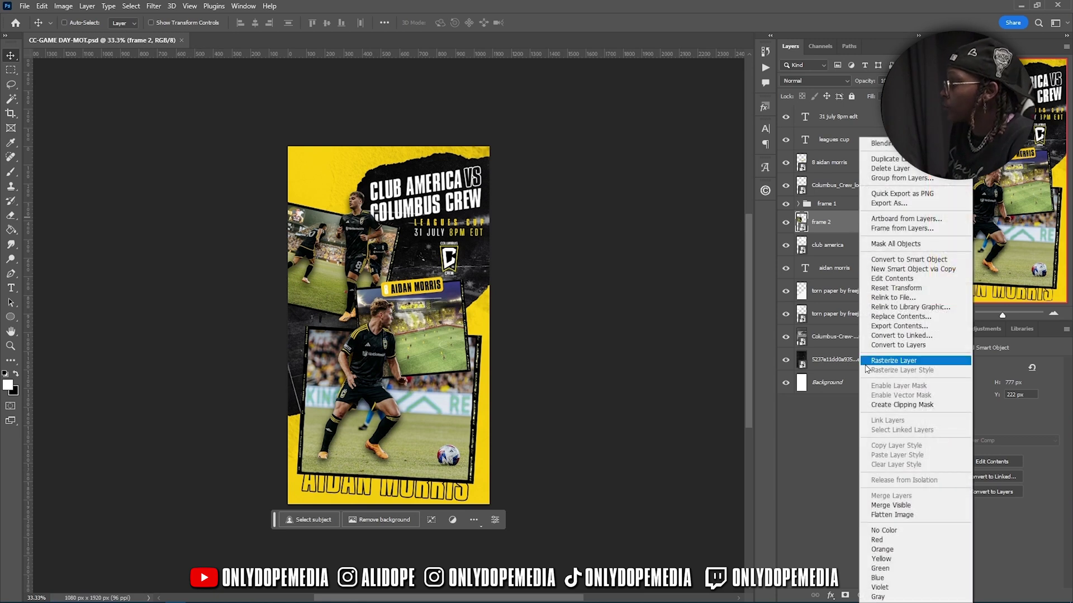
pyautogui.click(893, 361)
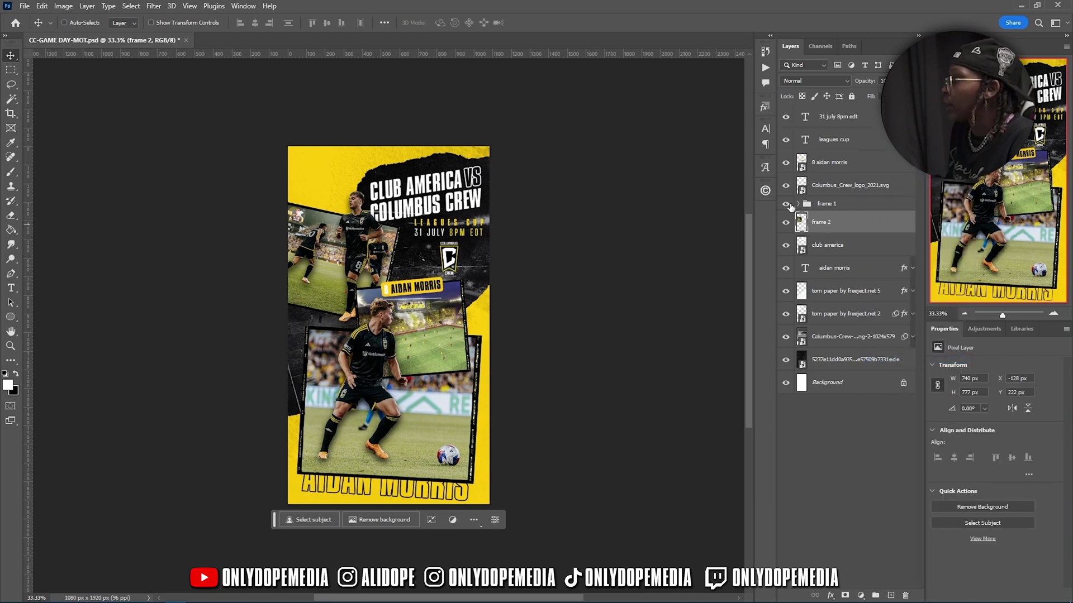
# Examine the contents of the frame 1 group and its nested frame 3 group, and save the document.
pyautogui.click(786, 205)
pyautogui.click(786, 205)
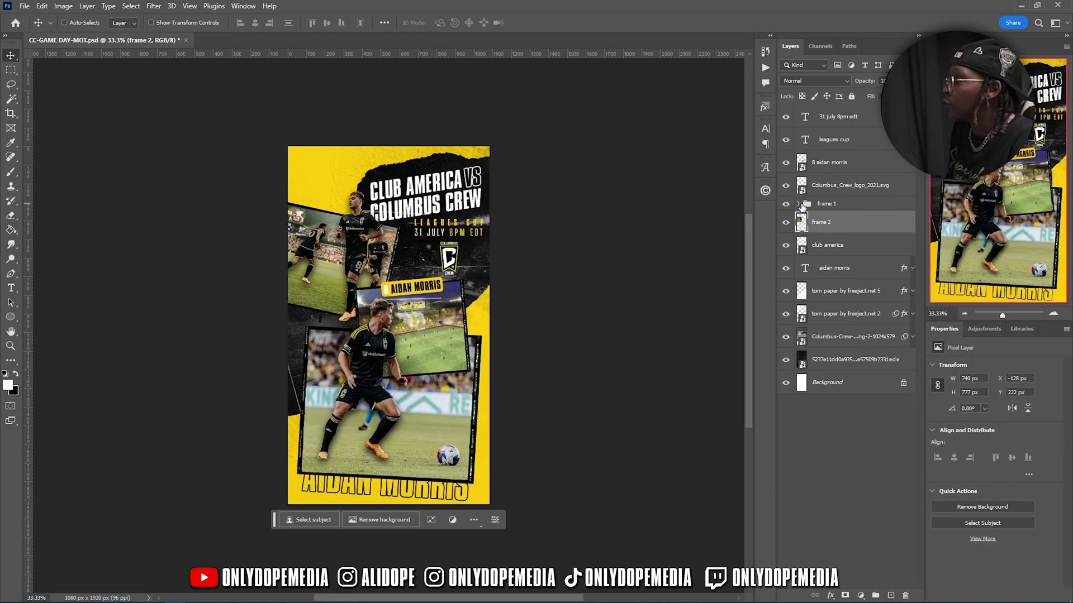
pyautogui.click(799, 205)
pyautogui.click(804, 241)
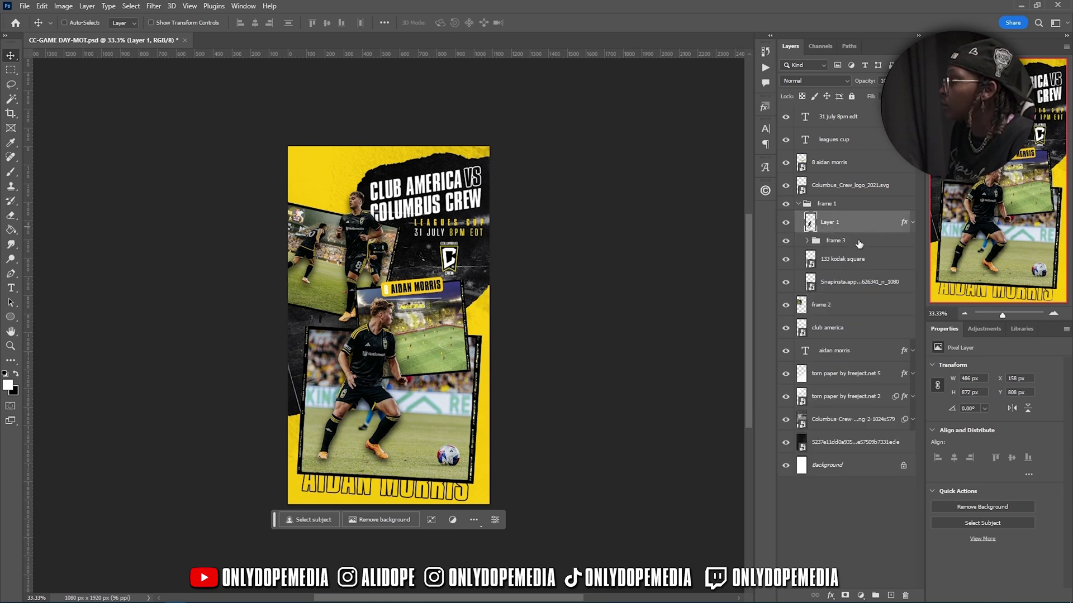
pyautogui.click(787, 244)
pyautogui.click(787, 245)
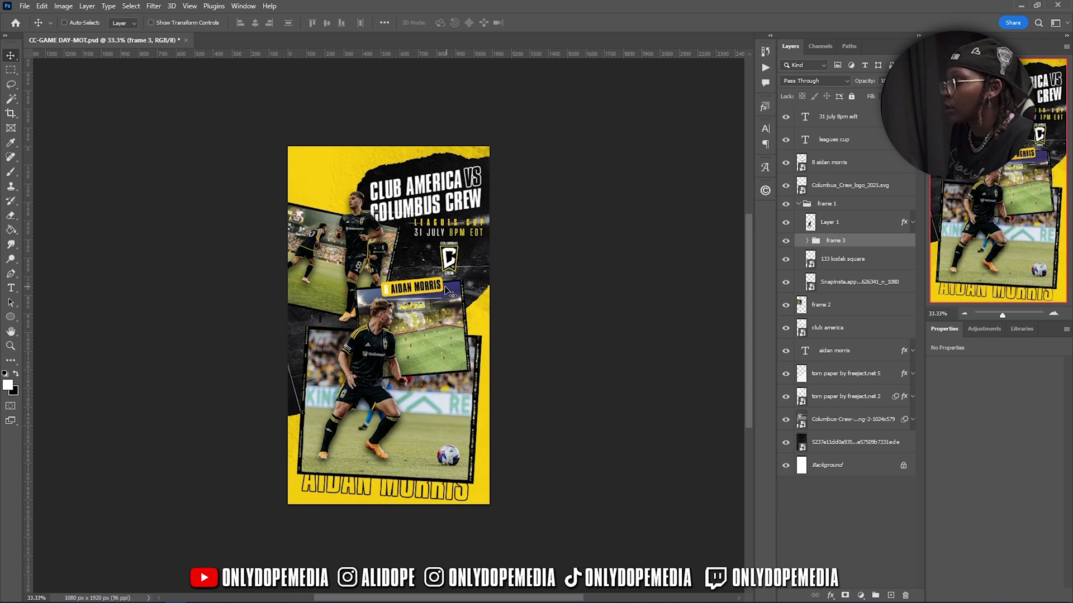
pyautogui.click(807, 241)
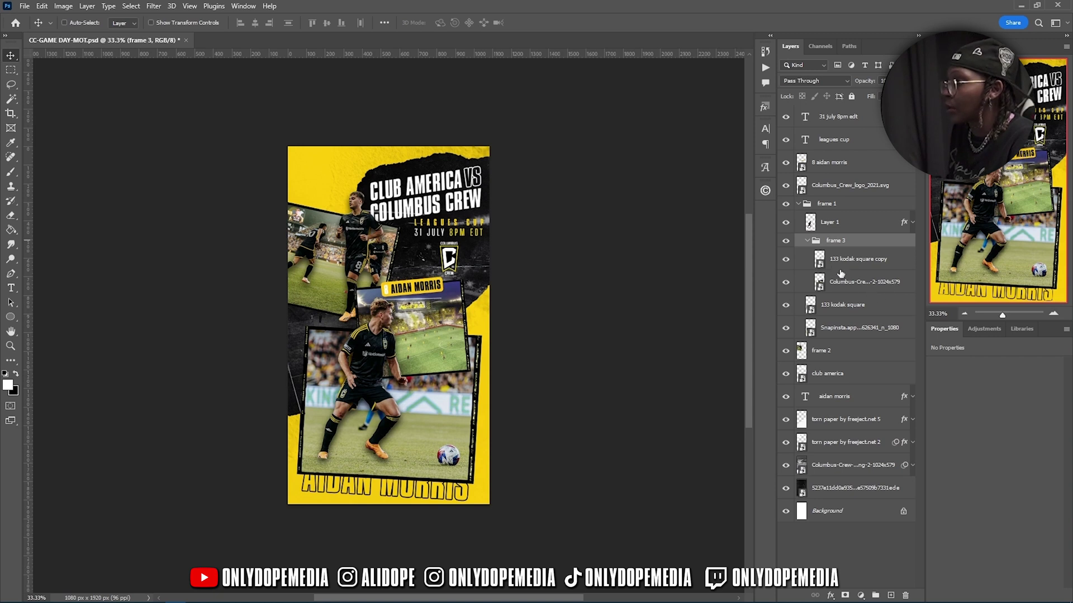
pyautogui.click(807, 241)
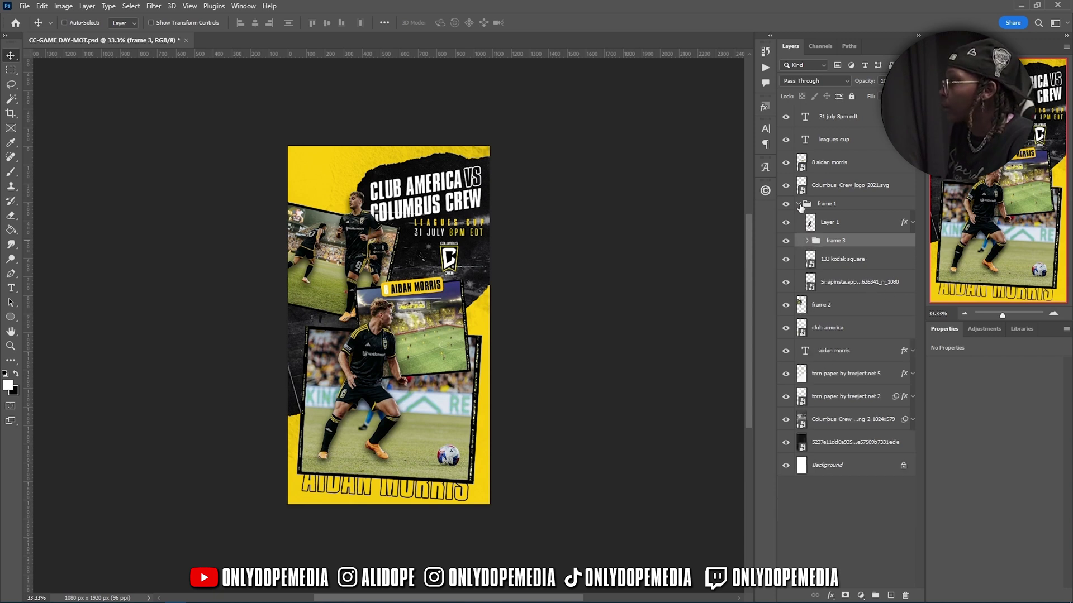
pyautogui.click(799, 204)
pyautogui.hotkey('ctrl', 's')
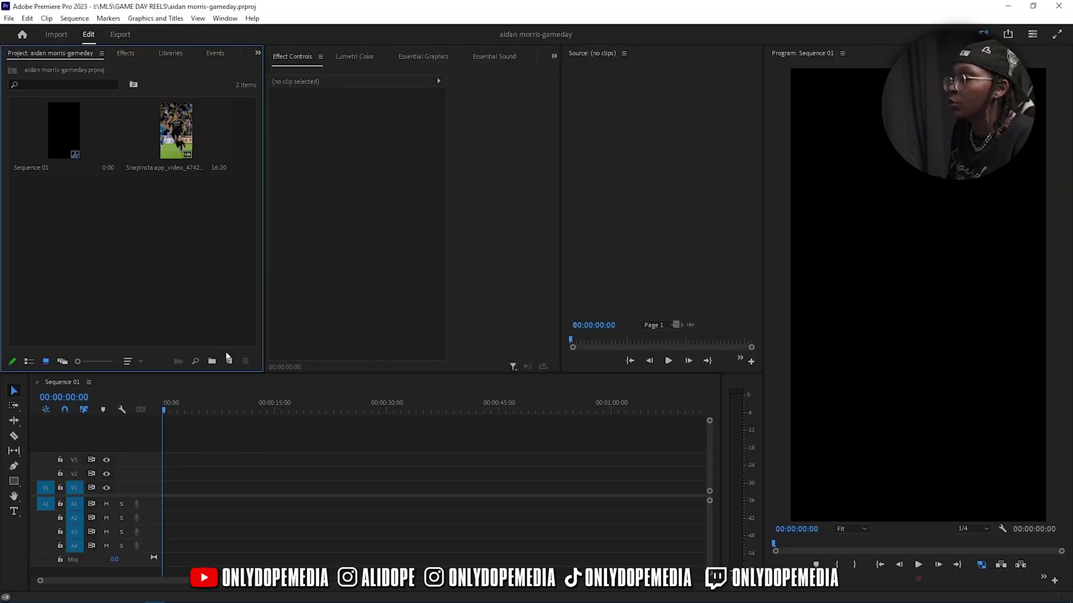
# In Premiere Pro, import CC-GAME DAY-MOT.psd from the project folder as a sequence with all its layers.
pyautogui.press('super+e')
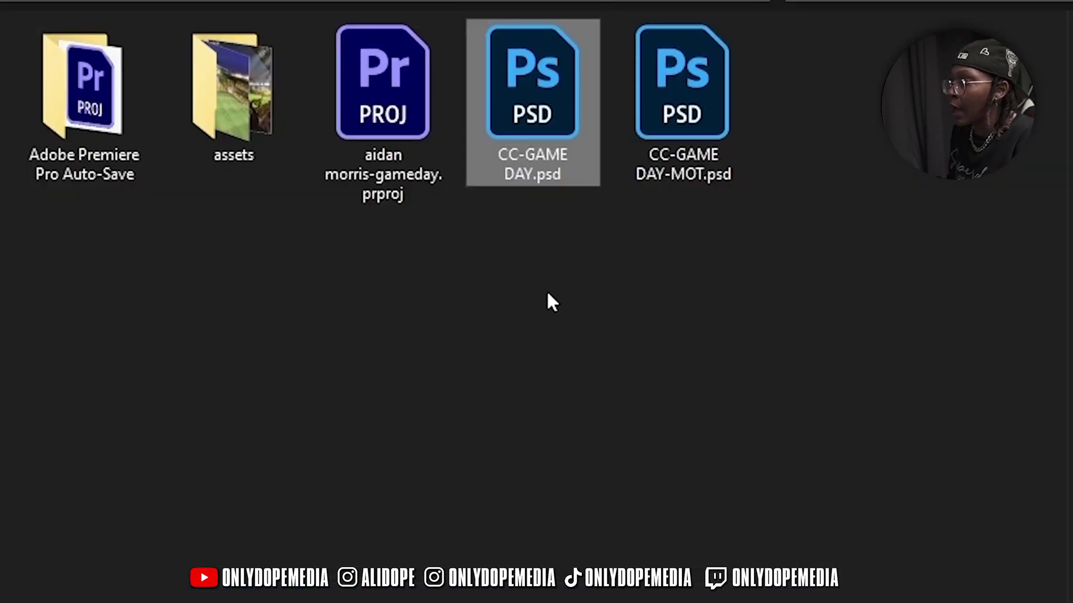
pyautogui.click(677, 116)
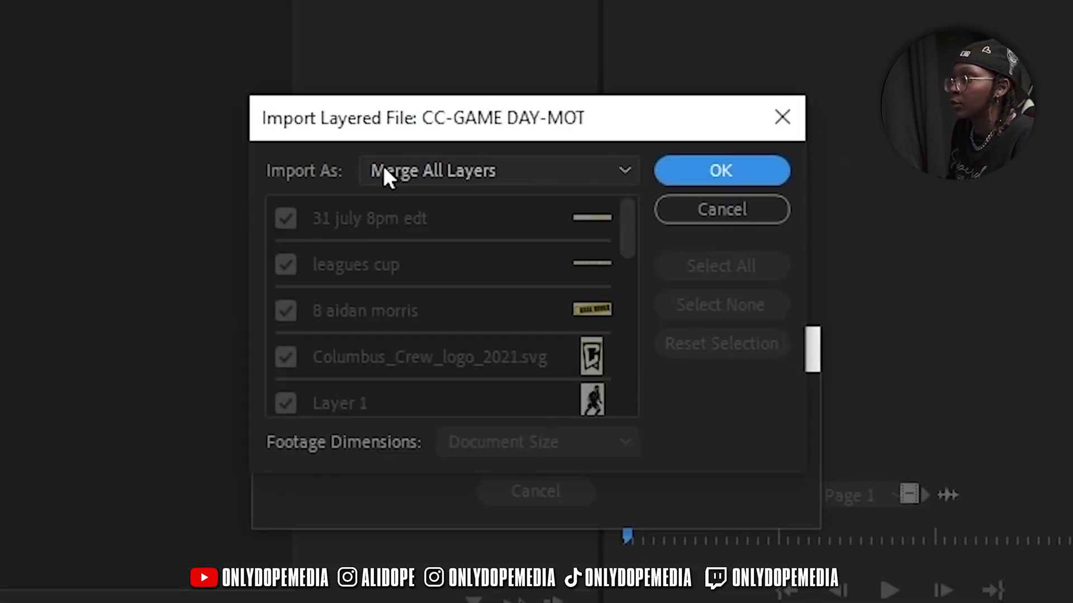
pyautogui.click(402, 172)
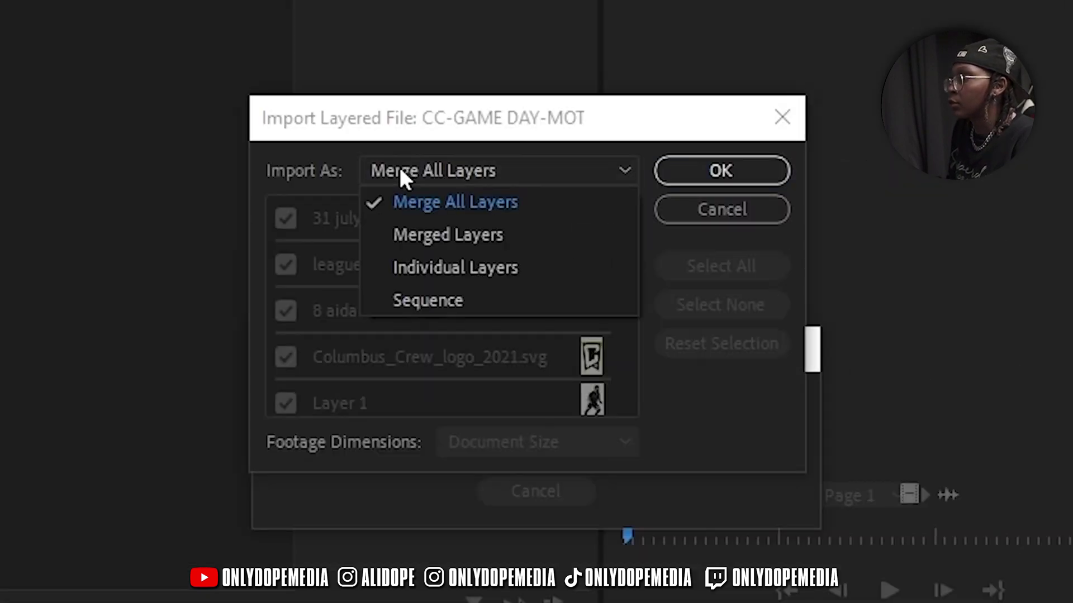
pyautogui.click(447, 310)
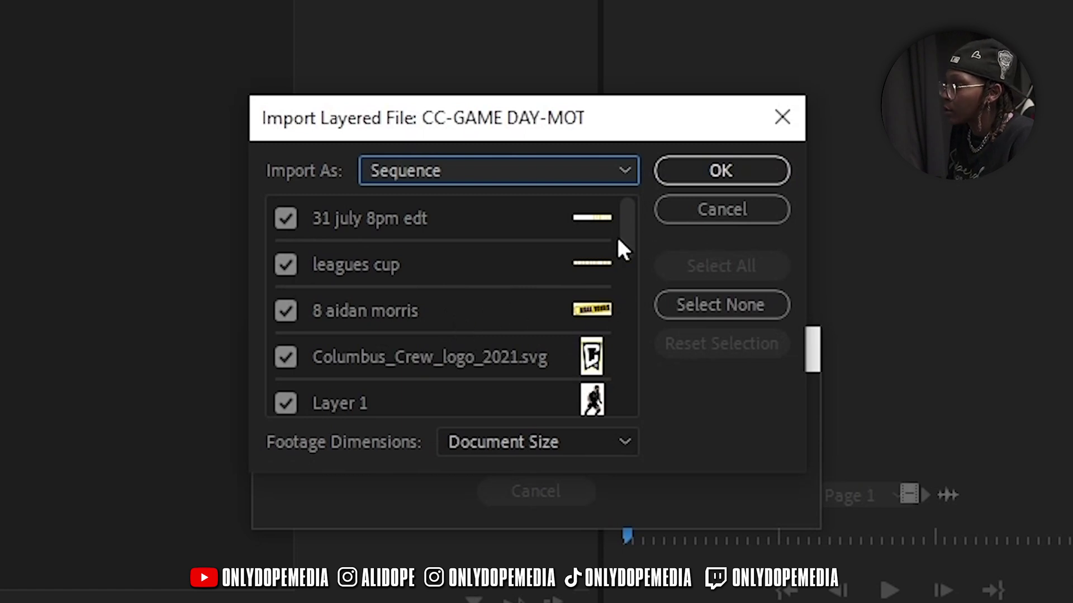
pyautogui.click(708, 171)
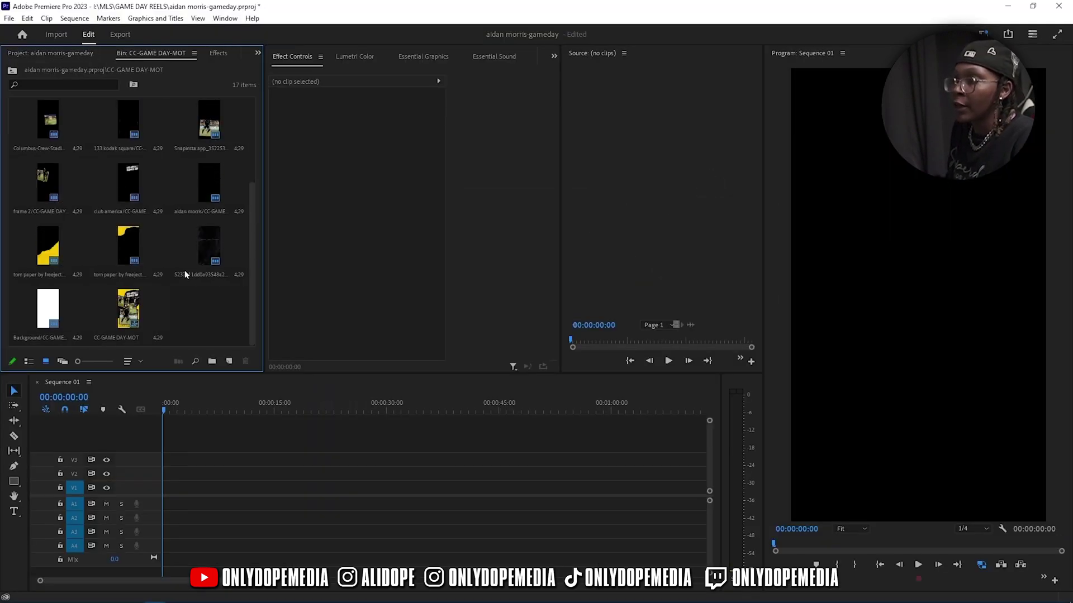
# Open the imported CC-GAME DAY-MOT sequence in the timeline and enlarge the timeline area to show its video tracks.
pyautogui.moveTo(128, 310); pyautogui.dragTo(158, 492)
pyautogui.rightClick(184, 504)
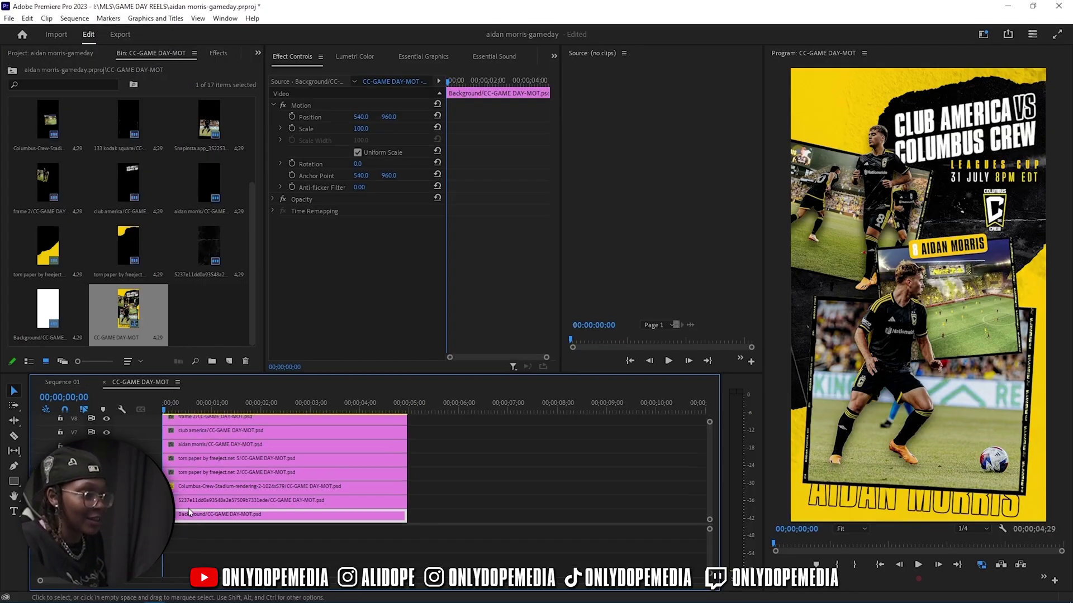
pyautogui.moveTo(341, 373); pyautogui.dragTo(342, 180)
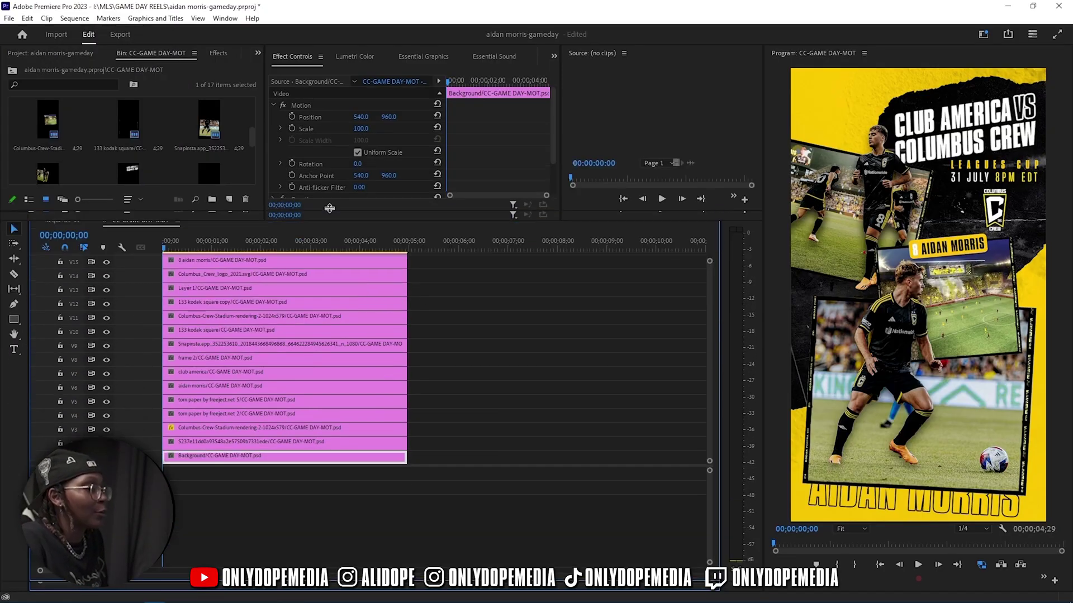
# Extend all layer clips in the CC-GAME DAY-MOT sequence to about 16 seconds and save the project.
pyautogui.hotkey('ctrl', 'a')
pyautogui.press('-')
pyautogui.press('-')
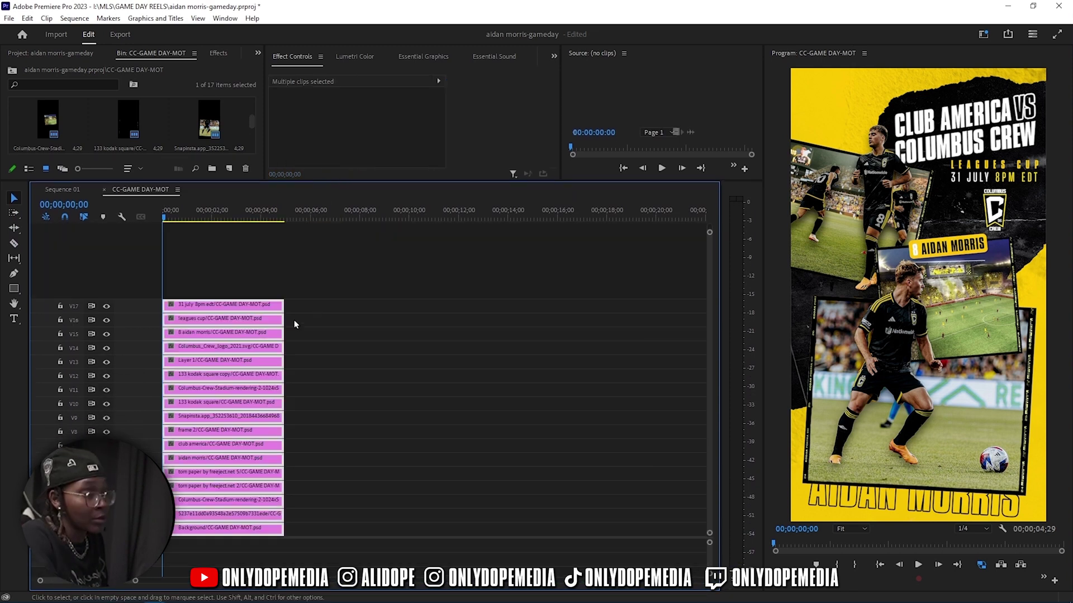
pyautogui.moveTo(222, 306); pyautogui.dragTo(360, 282)
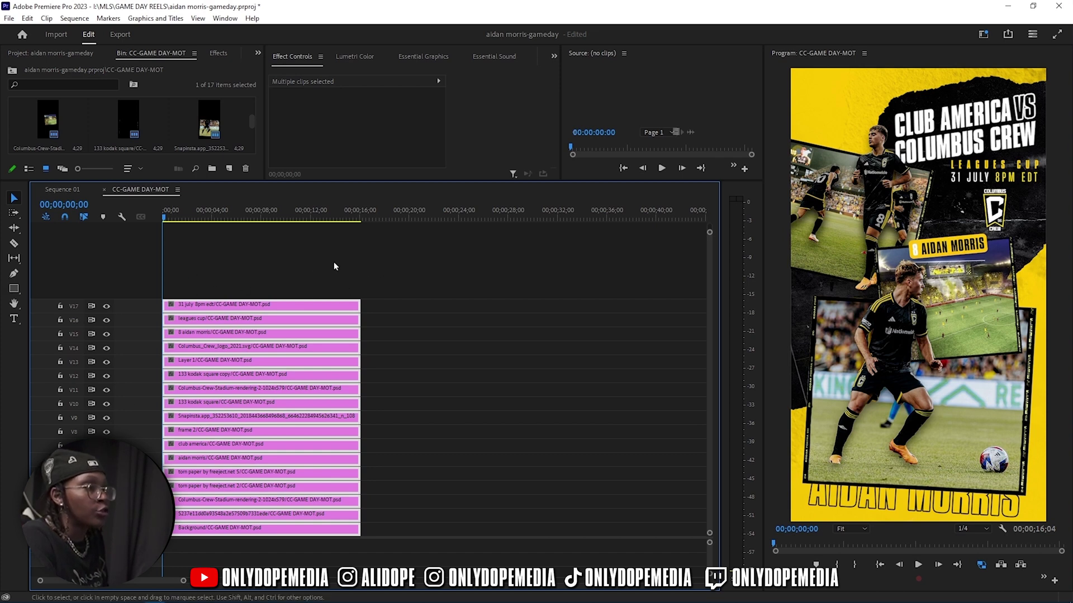
pyautogui.moveTo(333, 183); pyautogui.dragTo(335, 261)
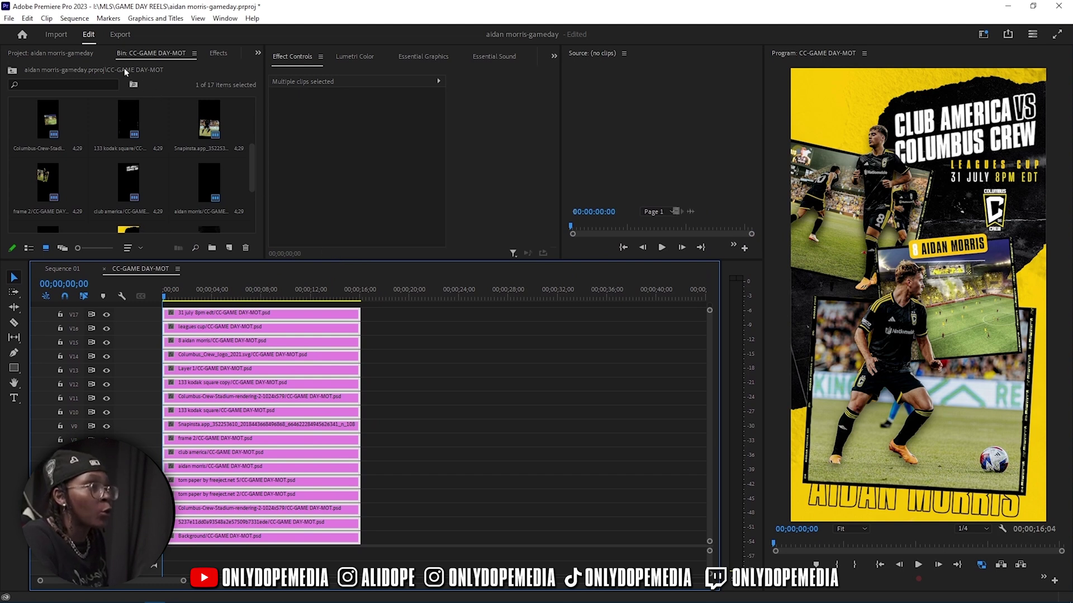
pyautogui.click(79, 53)
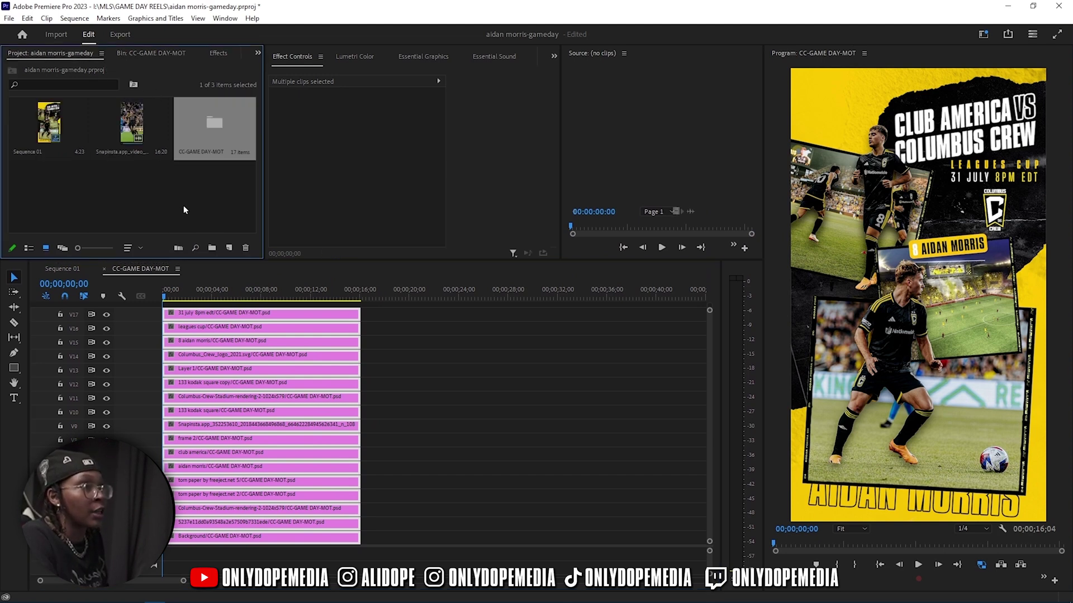
pyautogui.hotkey('ctrl', 's')
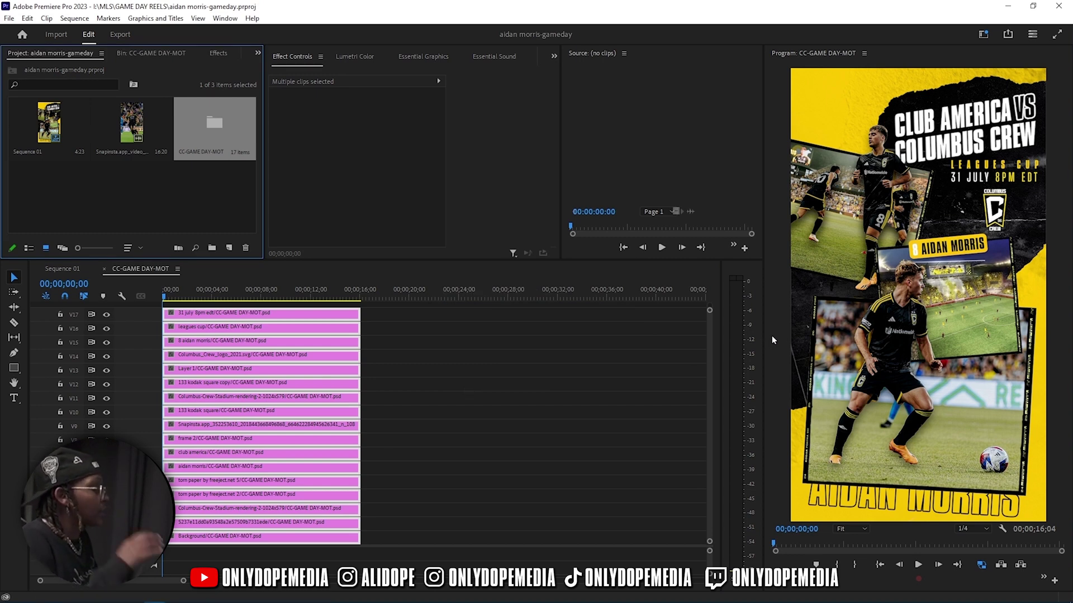
# Apply the Film Impact Typewriter Impacts transition to the start of the club america layer clip.
pyautogui.click(467, 389)
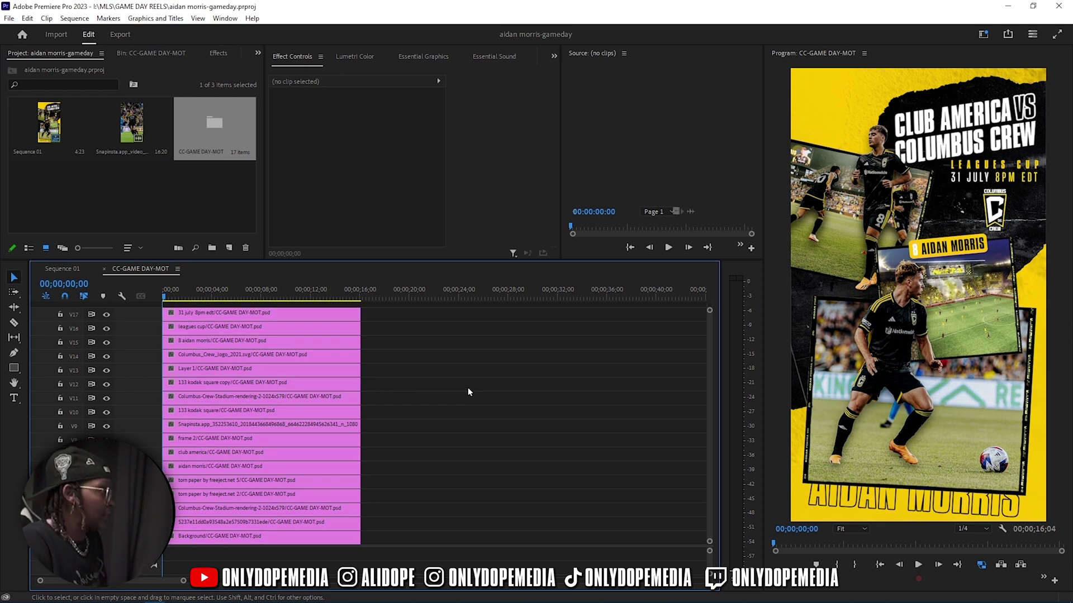
pyautogui.click(229, 454)
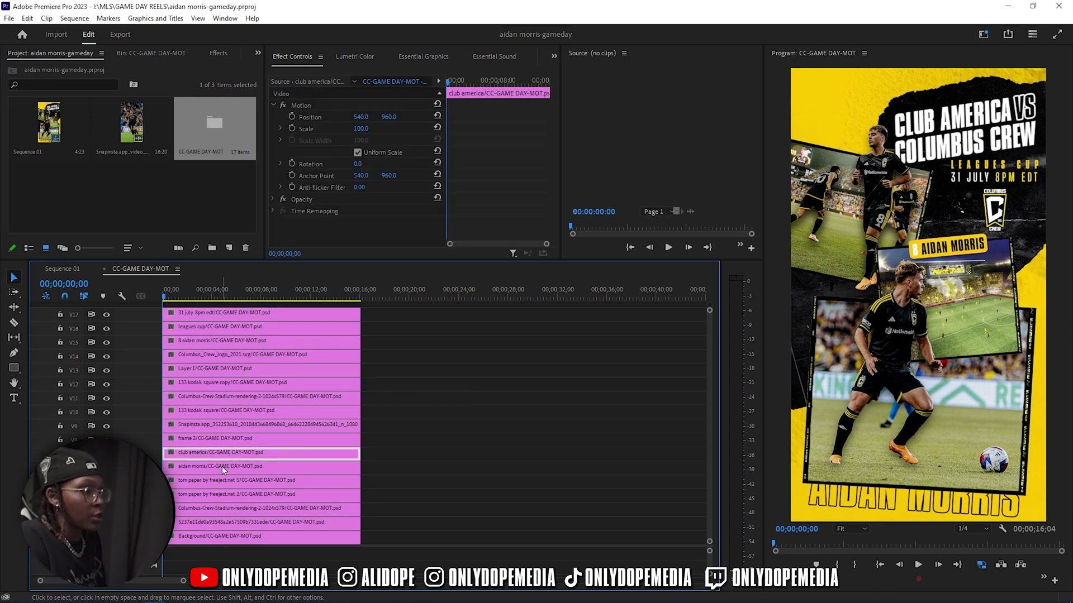
pyautogui.moveTo(207, 454); pyautogui.dragTo(206, 461)
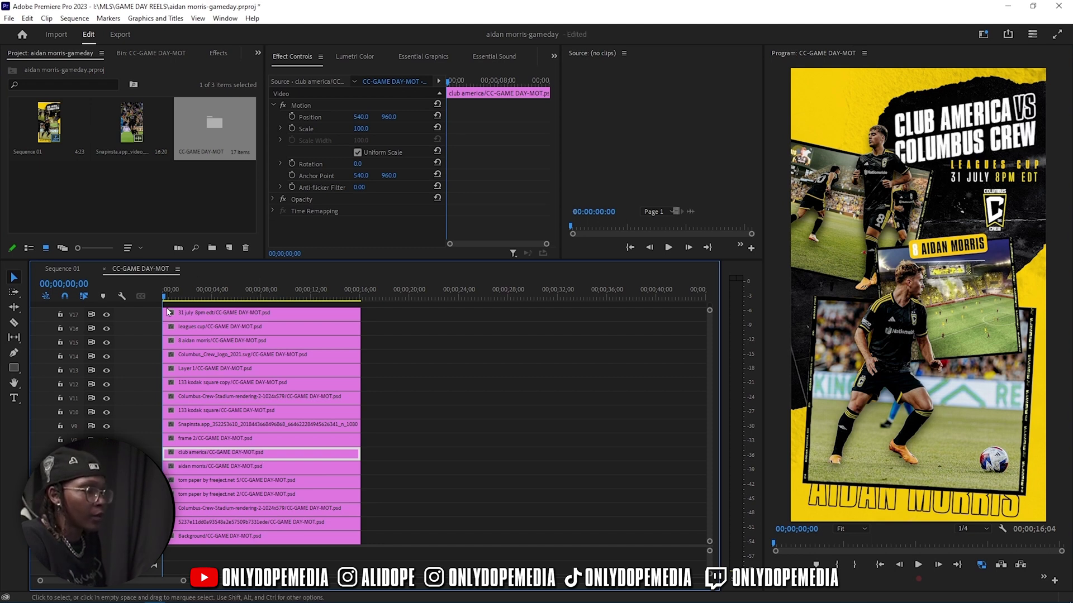
pyautogui.hotkey('shift', '7')
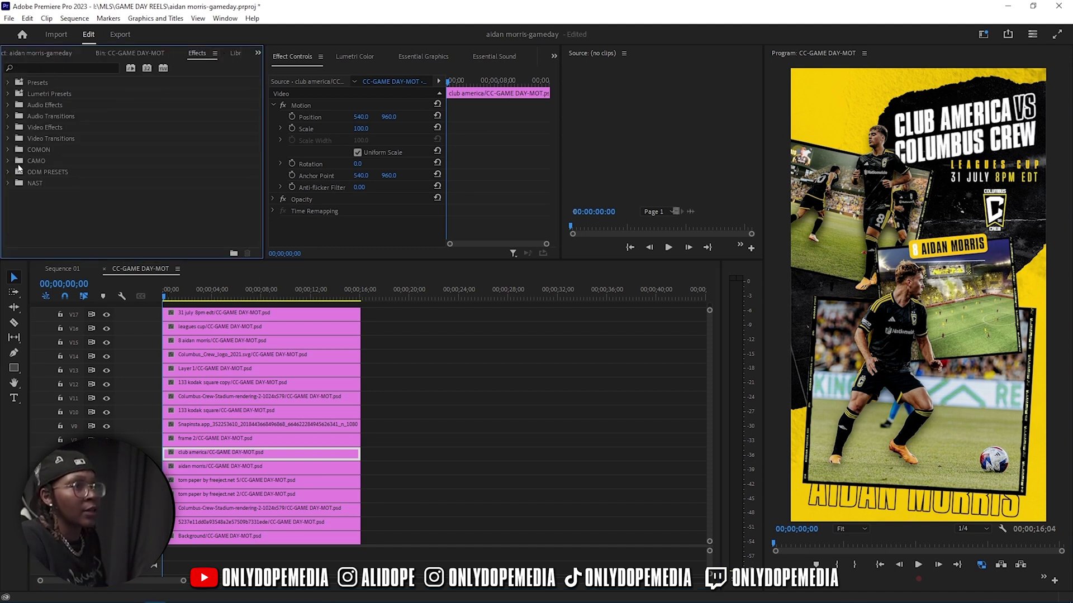
pyautogui.click(41, 66)
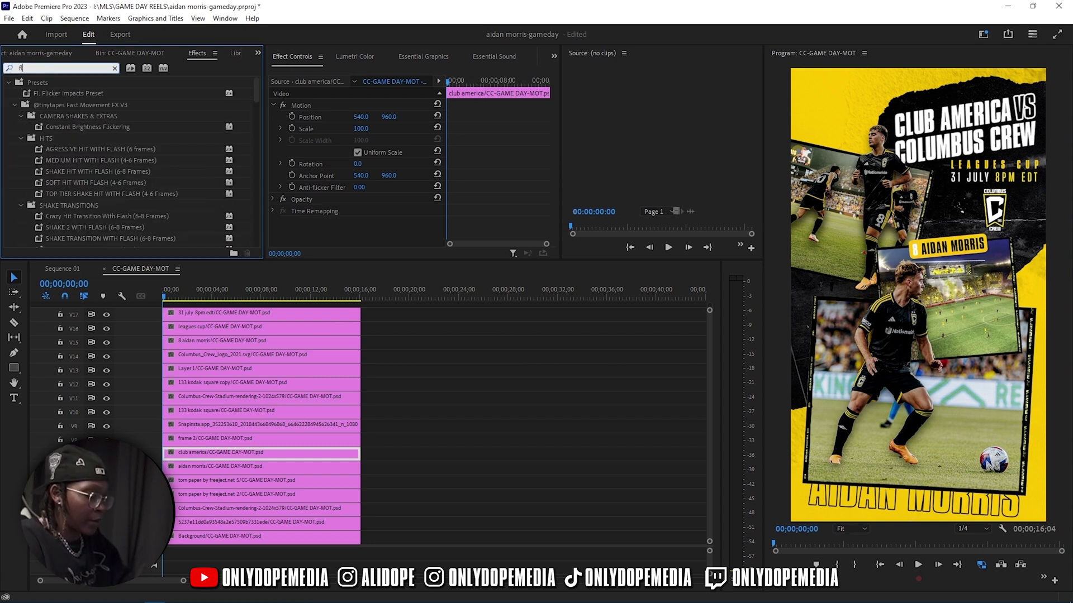
pyautogui.press('Escape')
pyautogui.click(9, 138)
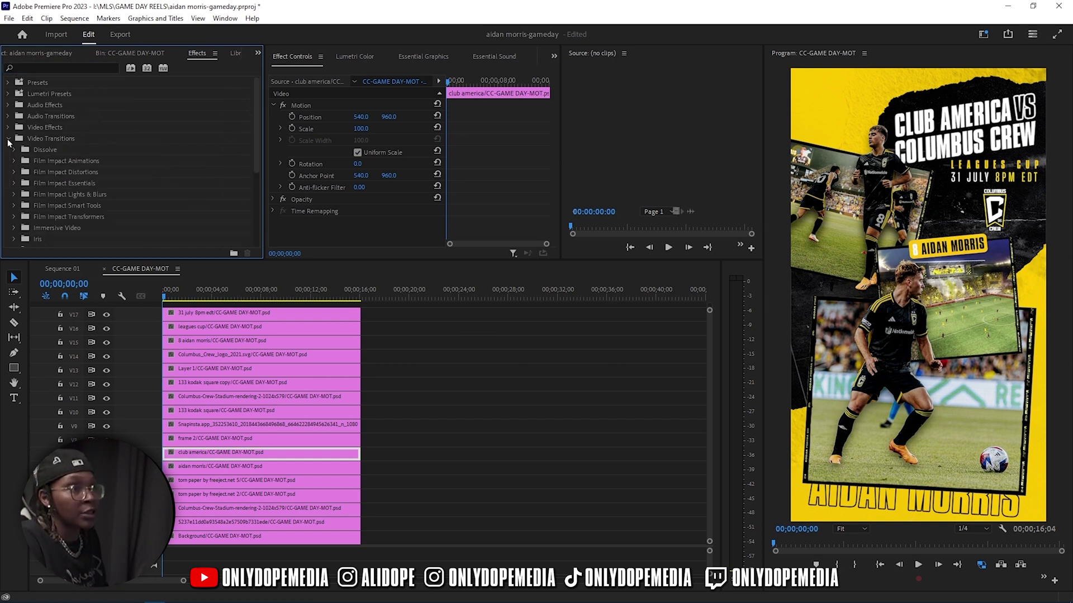
pyautogui.click(14, 161)
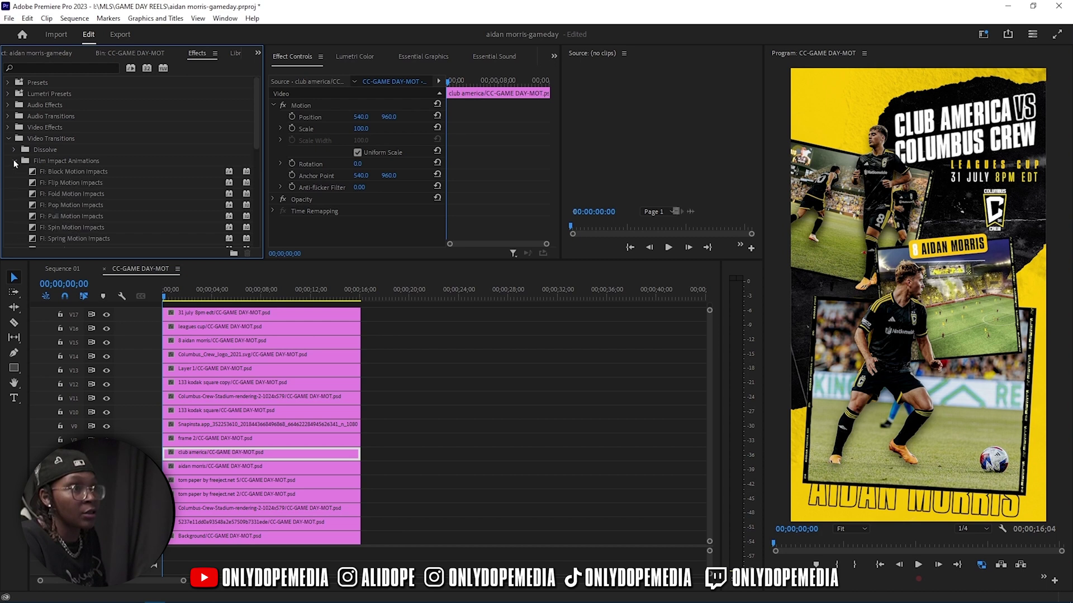
pyautogui.click(80, 214)
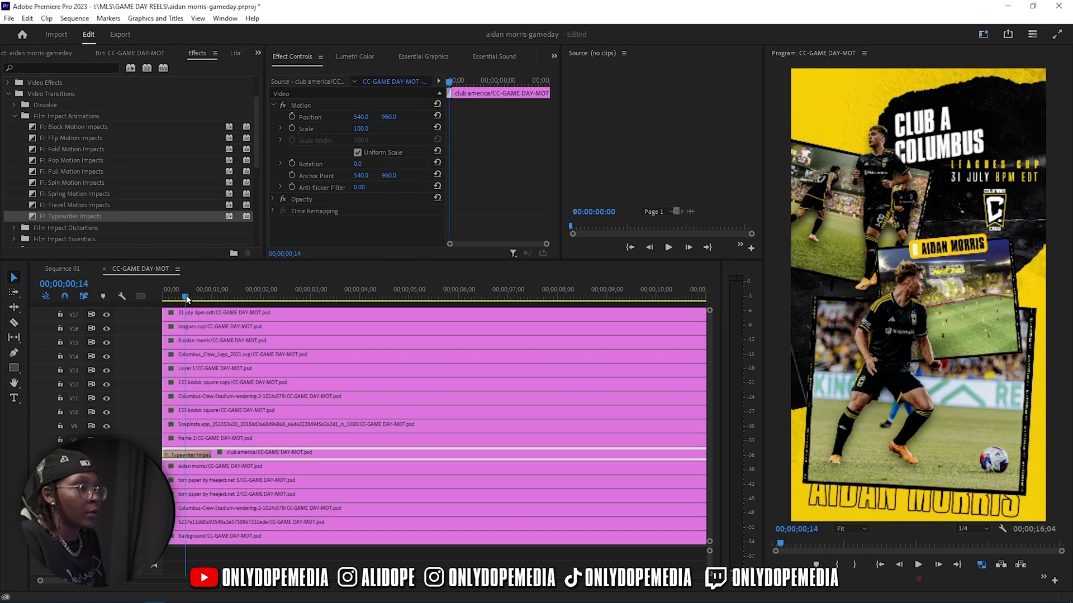
# Lengthen the club america clip's Typewriter Impacts transition to 00;00;02;01 and preview the text reveal.
pyautogui.click(188, 303)
pyautogui.moveTo(188, 303)
pyautogui.mouseDown()
pyautogui.moveTo(226, 305)
pyautogui.moveTo(156, 311)
pyautogui.moveTo(189, 309)
pyautogui.mouseUp()
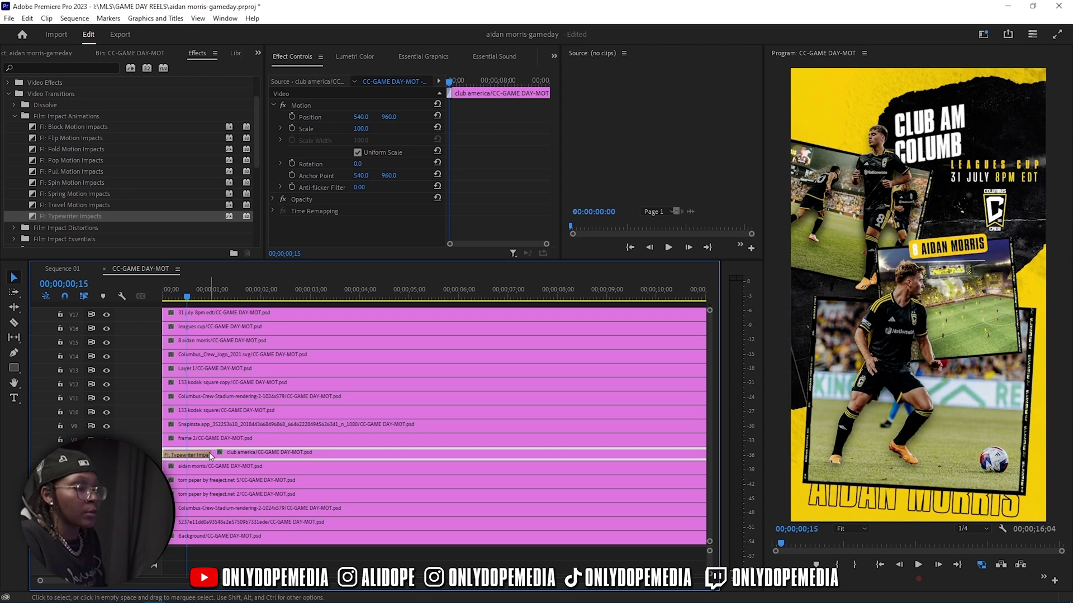
pyautogui.moveTo(210, 454); pyautogui.dragTo(259, 438)
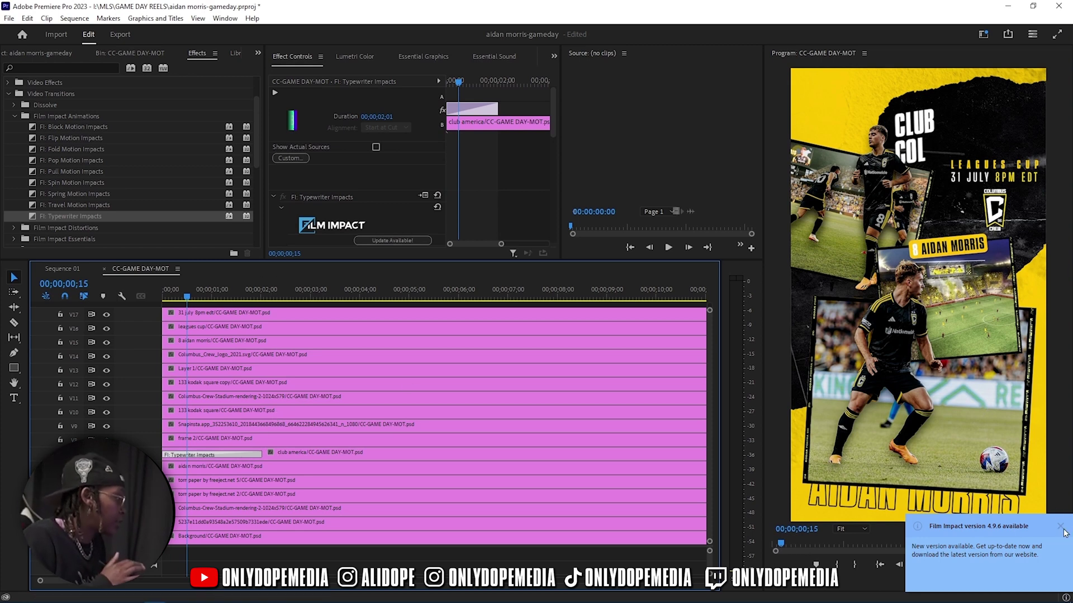
pyautogui.click(191, 300)
pyautogui.moveTo(191, 304); pyautogui.dragTo(261, 305)
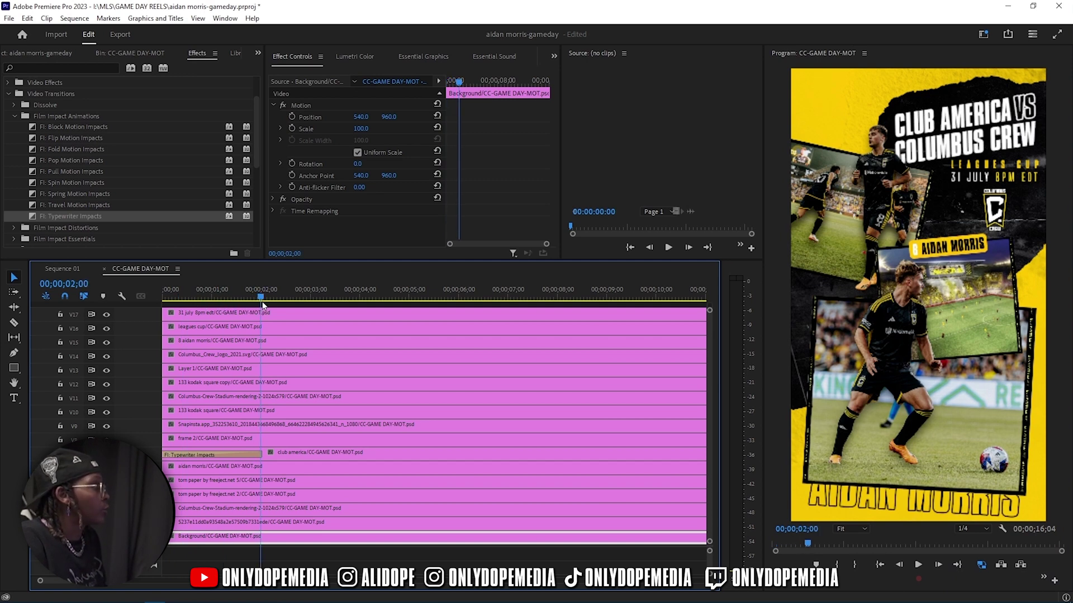
# Trim the 31 july 8pm edt and leagues cup clips to start at 00;00;00;21 and add Typewriter Impacts transitions to their starts.
pyautogui.moveTo(243, 305); pyautogui.dragTo(198, 311)
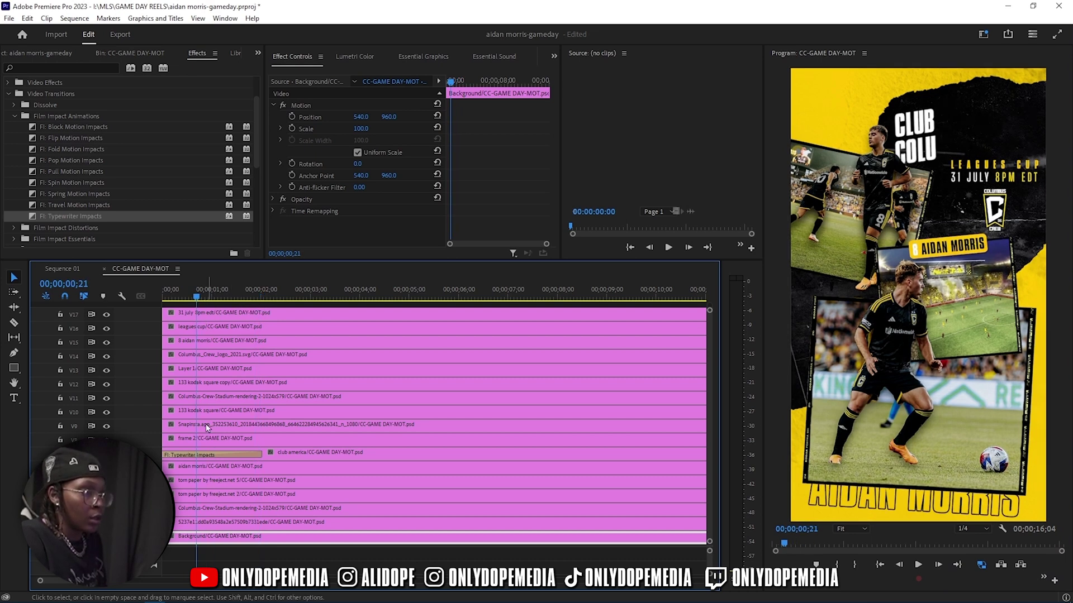
pyautogui.click(212, 332)
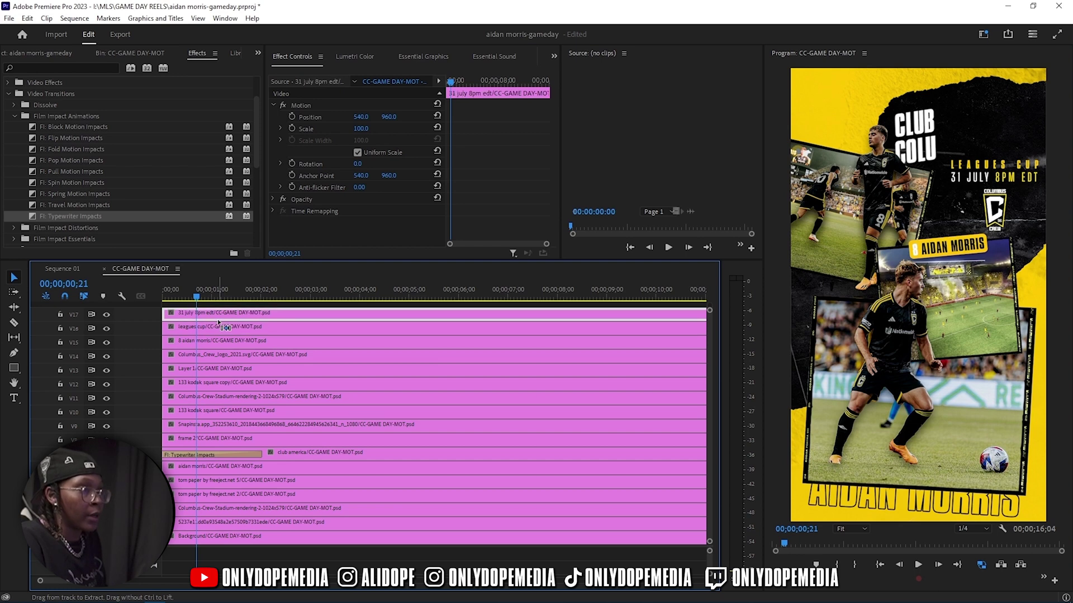
pyautogui.keyDown('shift'); pyautogui.click(187, 317); pyautogui.keyUp('shift')
pyautogui.moveTo(169, 316); pyautogui.dragTo(198, 316)
pyautogui.moveTo(126, 218); pyautogui.dragTo(221, 315)
pyautogui.click(185, 296)
pyautogui.press('space')
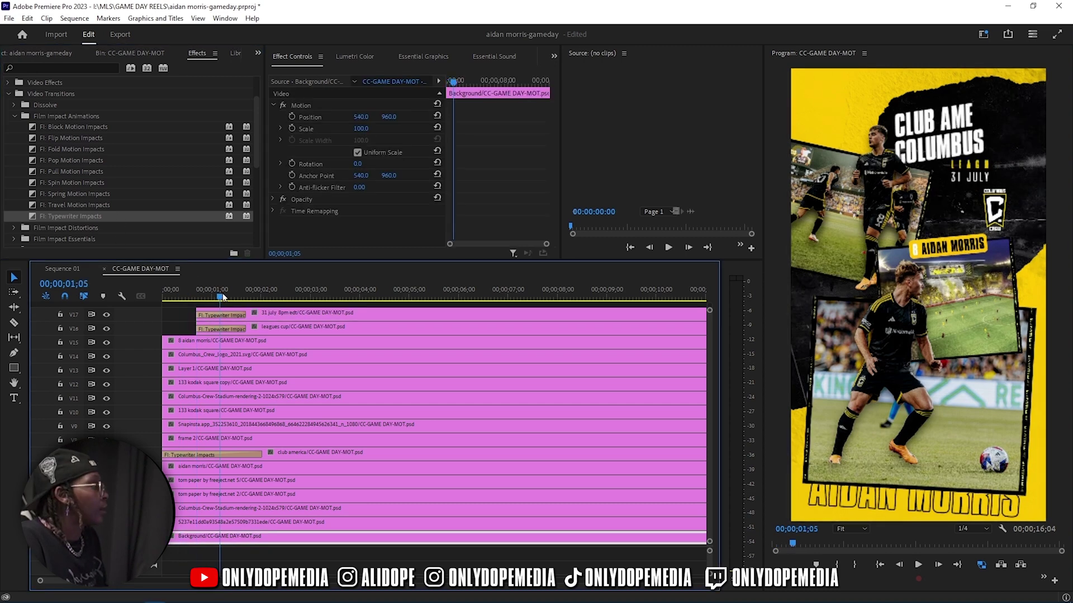
# Trim the Columbus Crew logo clip to start at 00;00;01;07, add the Pop Motion Impacts transition to its start, and save.
pyautogui.click(163, 296)
pyautogui.moveTo(164, 296); pyautogui.dragTo(222, 298)
pyautogui.hotkey('ctrl', 's')
pyautogui.moveTo(163, 355); pyautogui.dragTo(236, 349)
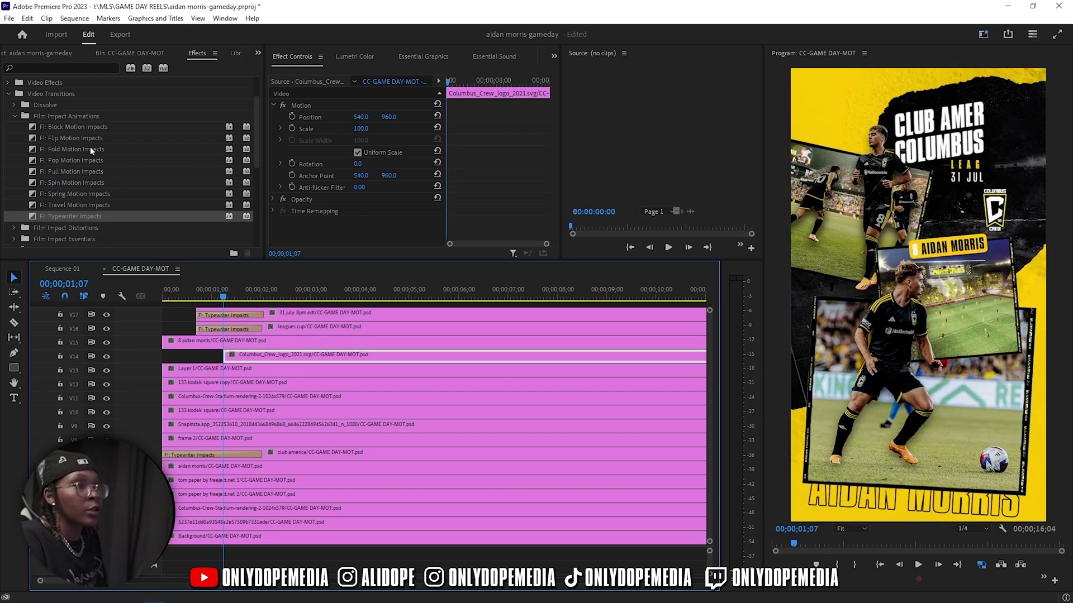
pyautogui.moveTo(73, 162); pyautogui.dragTo(262, 357)
pyautogui.click(257, 329)
pyautogui.hotkey('ctrl', 's')
# Randomize the Columbus Crew logo's Pop Motion Impacts animation with Surprise Me, trying several variations up to seed 48013.
pyautogui.click(212, 357)
pyautogui.click(251, 359)
pyautogui.scroll(-3, 467, 189)
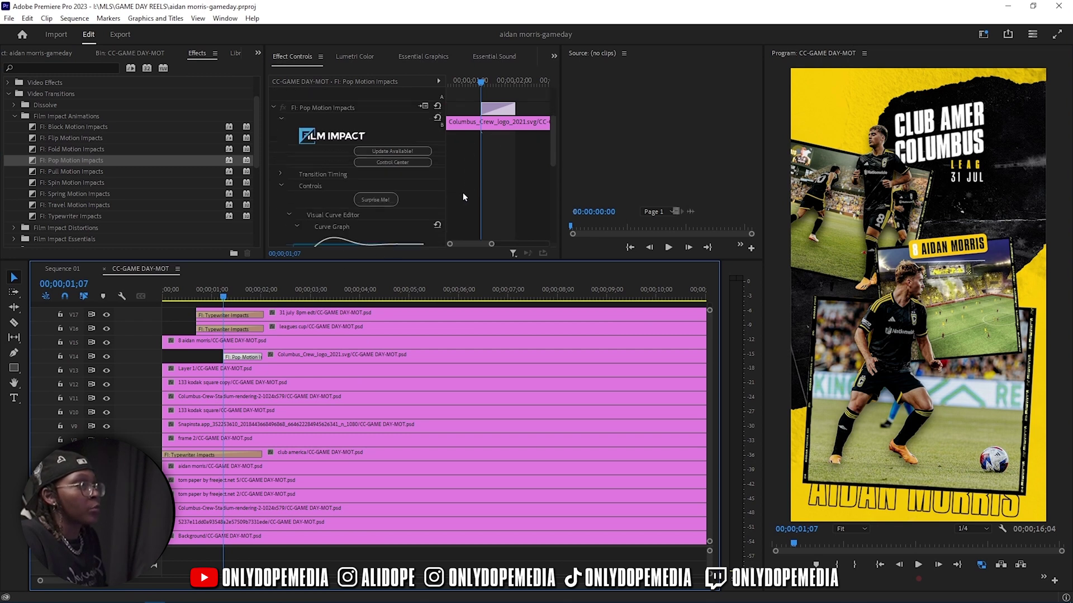
pyautogui.click(374, 201)
pyautogui.moveTo(226, 296)
pyautogui.mouseDown()
pyautogui.moveTo(213, 296)
pyautogui.moveTo(272, 296)
pyautogui.moveTo(244, 296)
pyautogui.mouseUp()
pyautogui.click(248, 357)
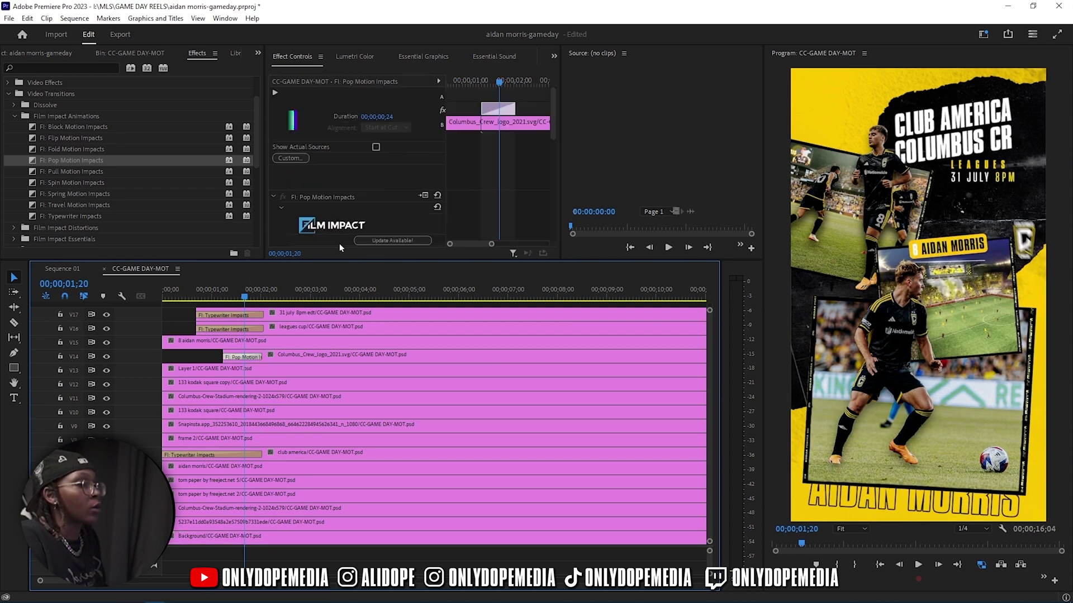
pyautogui.scroll(-3, 470, 203)
pyautogui.click(384, 224)
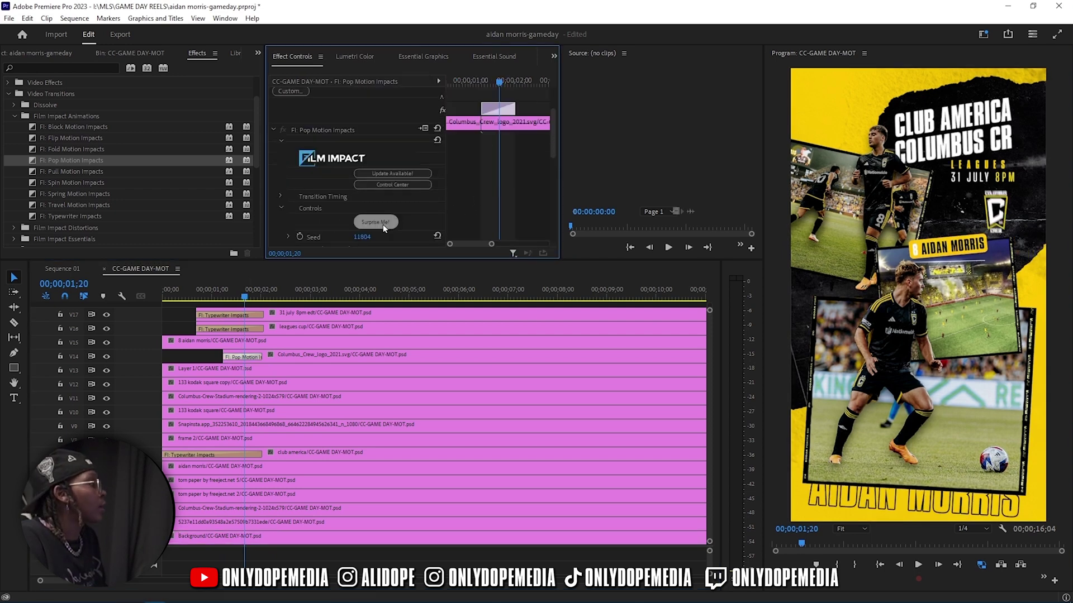
pyautogui.click(383, 223)
pyautogui.click(384, 224)
pyautogui.click(383, 224)
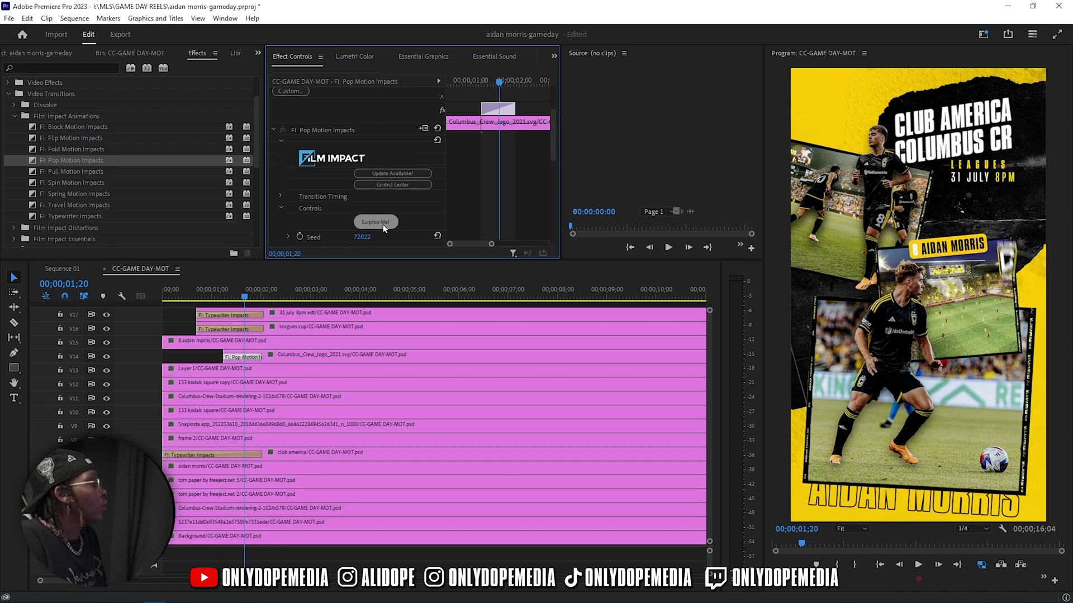
pyautogui.click(384, 224)
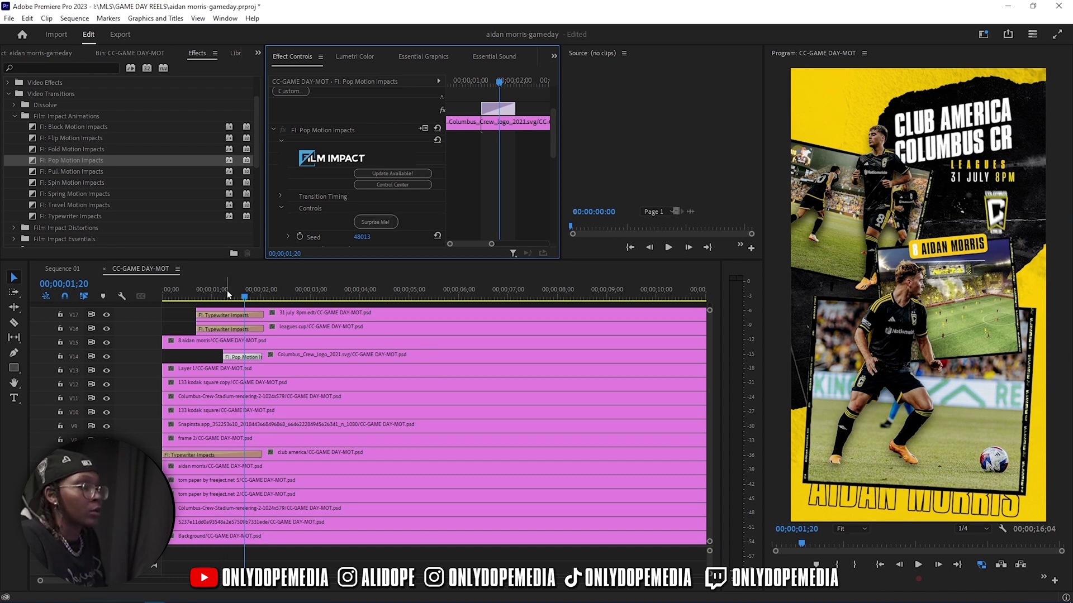
# Lengthen the logo's Pop Motion Impacts transition to 00;00;01;07 and preview the pop-in animation.
pyautogui.click(211, 296)
pyautogui.moveTo(214, 296); pyautogui.dragTo(239, 289)
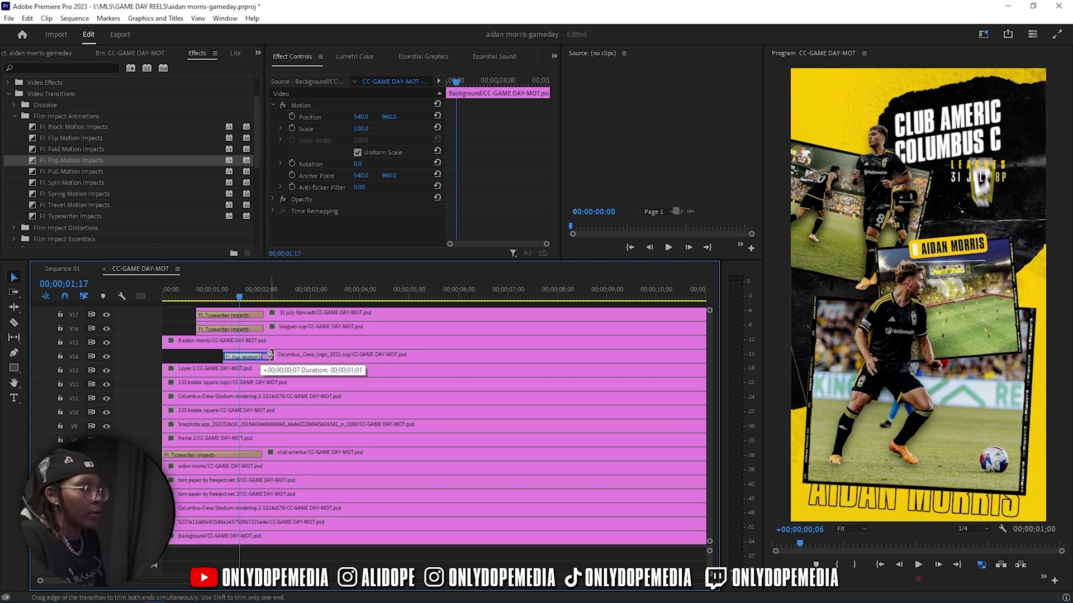
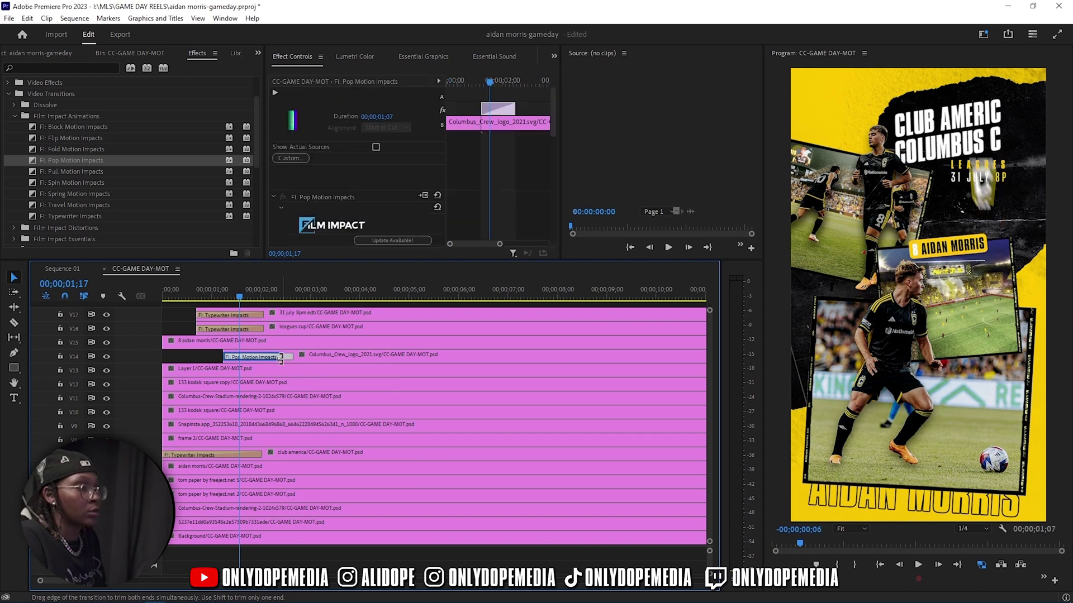
pyautogui.moveTo(239, 302); pyautogui.dragTo(263, 305)
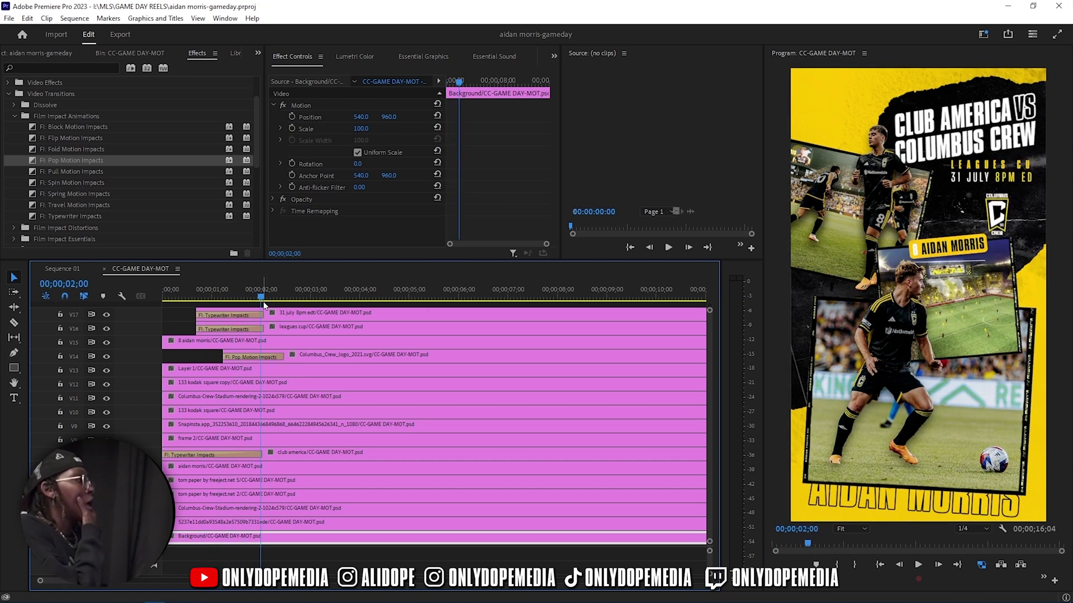
# Add a video track directly above the 5237e11dd0a93548a2e57509b7331ede clip and place Paper-1.mp4 on it from the sequence start.
pyautogui.click(223, 525)
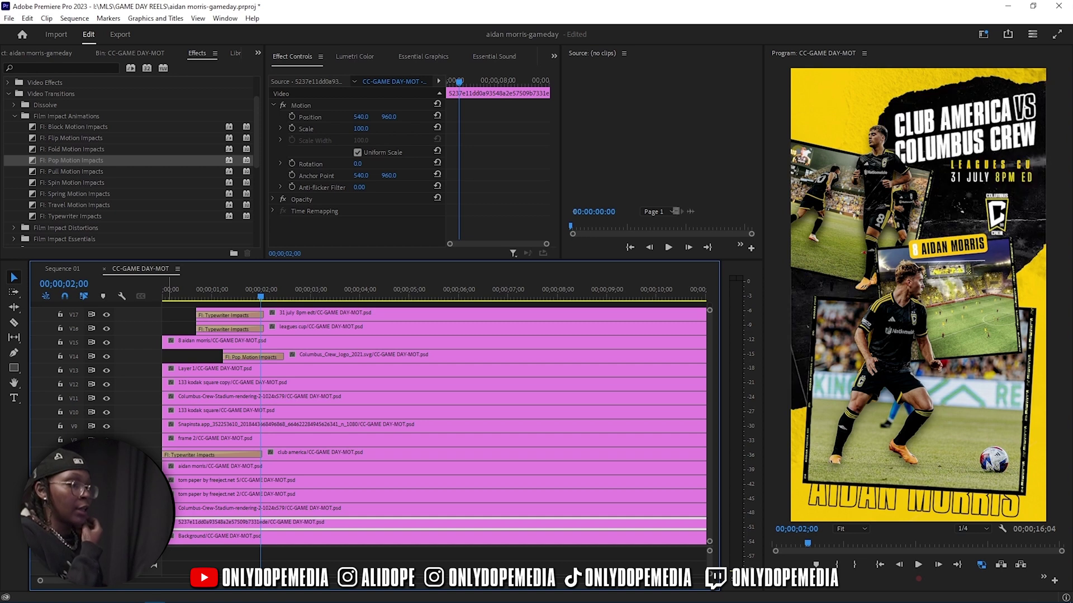
pyautogui.click(80, 52)
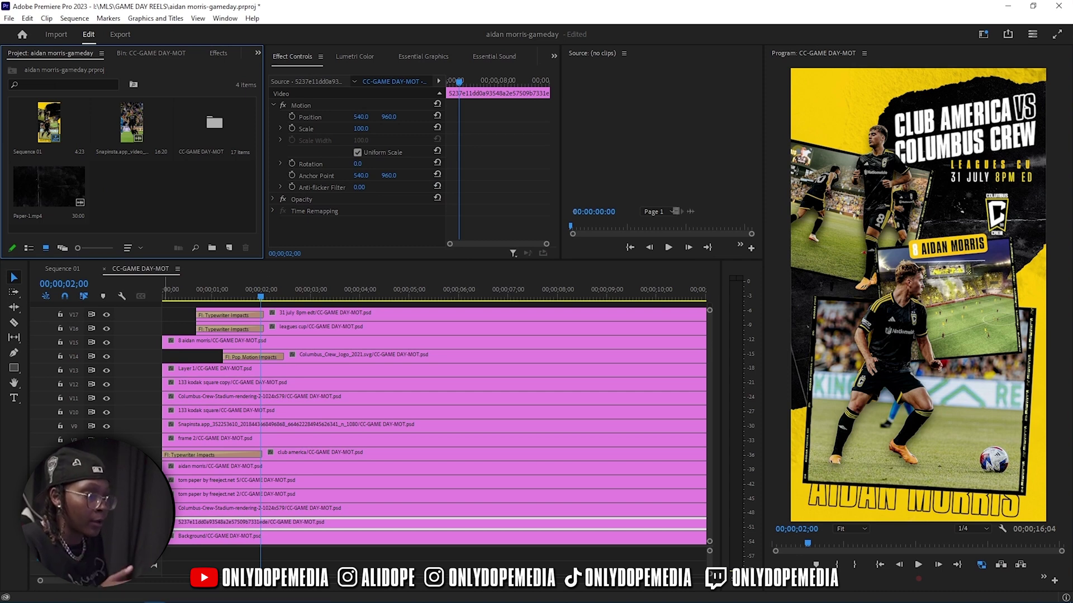
pyautogui.rightClick(150, 524)
pyautogui.click(184, 416)
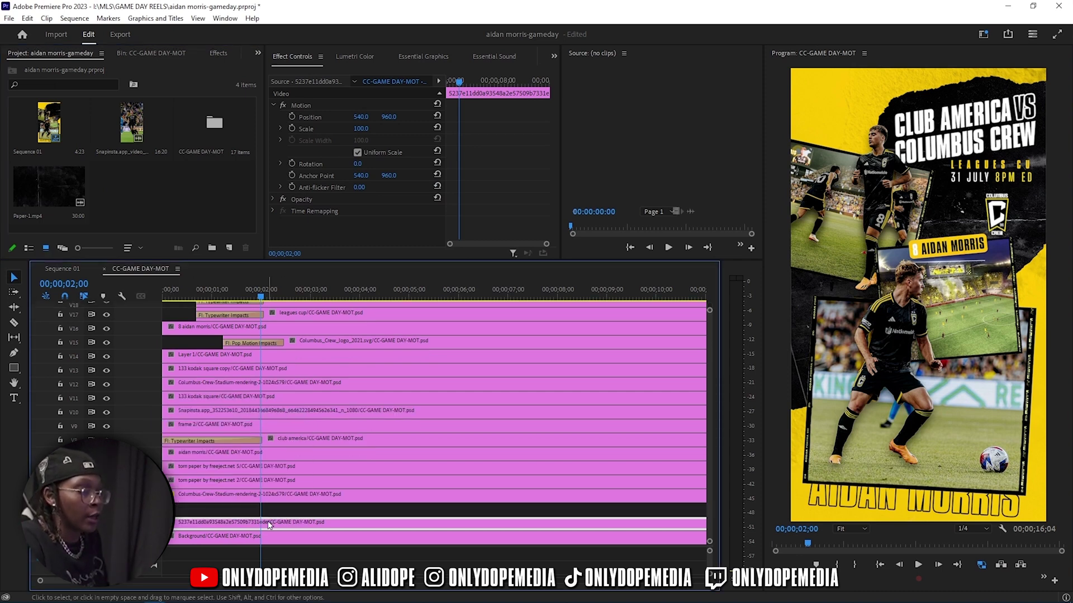
pyautogui.doubleClick(54, 184)
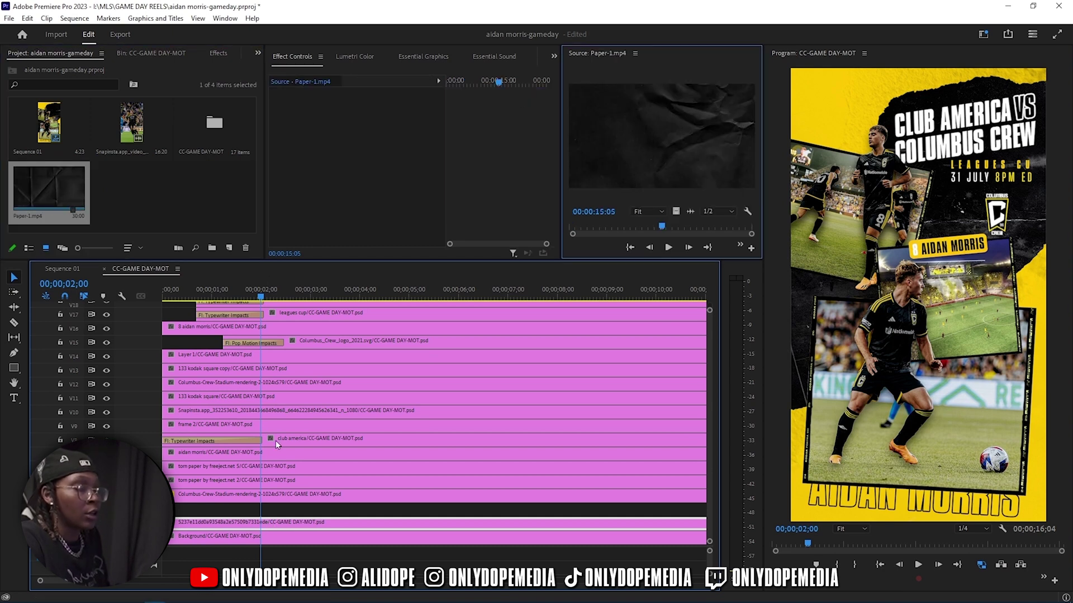
pyautogui.moveTo(52, 205); pyautogui.dragTo(201, 509)
# Unlink the audio of the Paper-1.mp4 clip from its video and delete the audio part.
pyautogui.rightClick(211, 509)
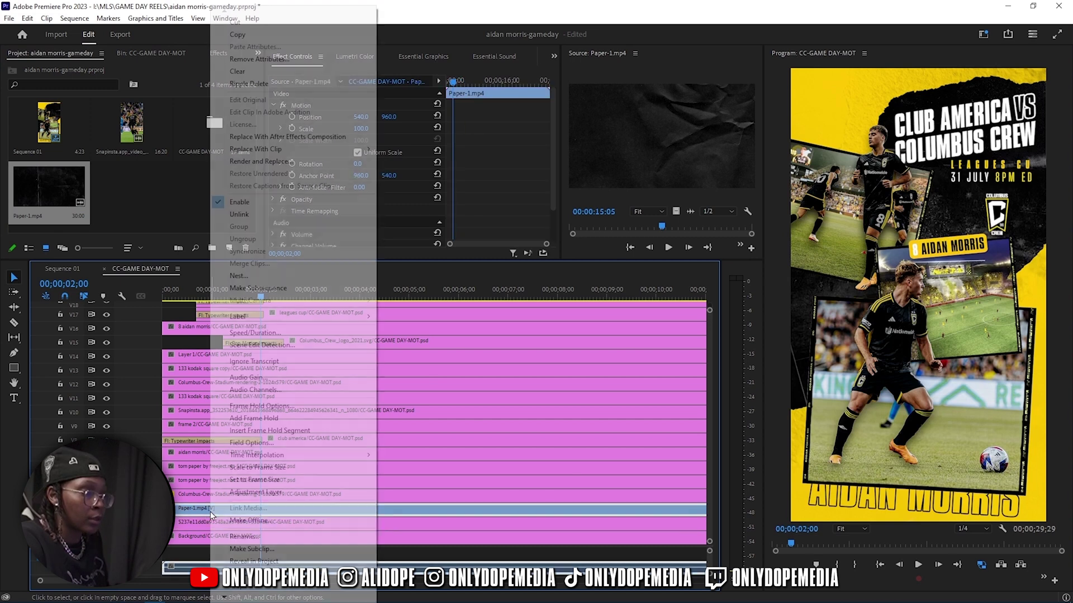
pyautogui.click(239, 214)
pyautogui.click(246, 567)
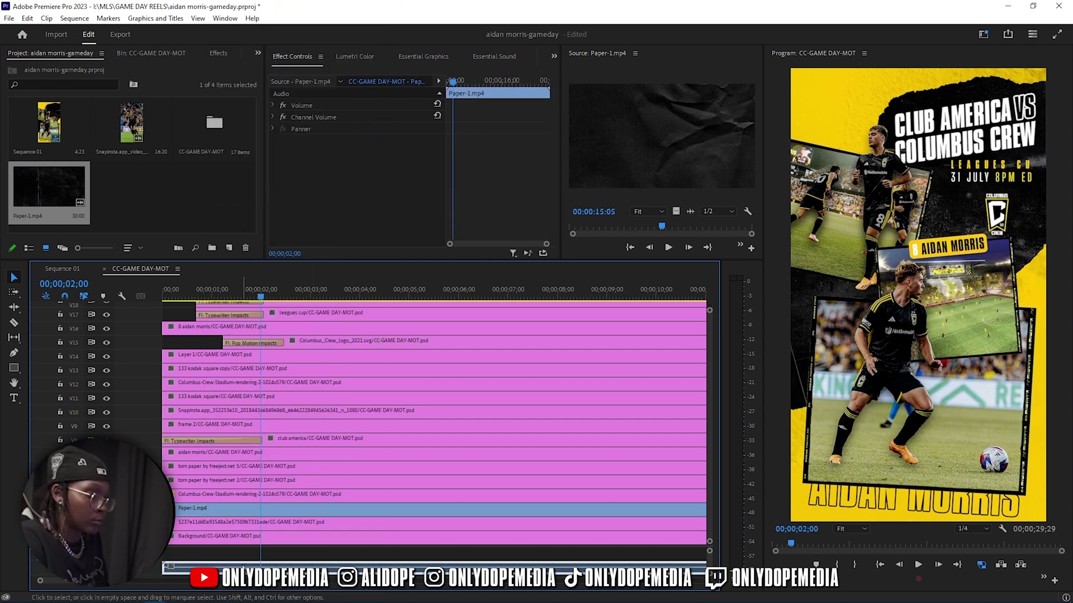
pyautogui.press('Delete')
# Set the rotation of the Paper-1.mp4 video clip to 90° and preview the paper texture in the poster.
pyautogui.click(259, 509)
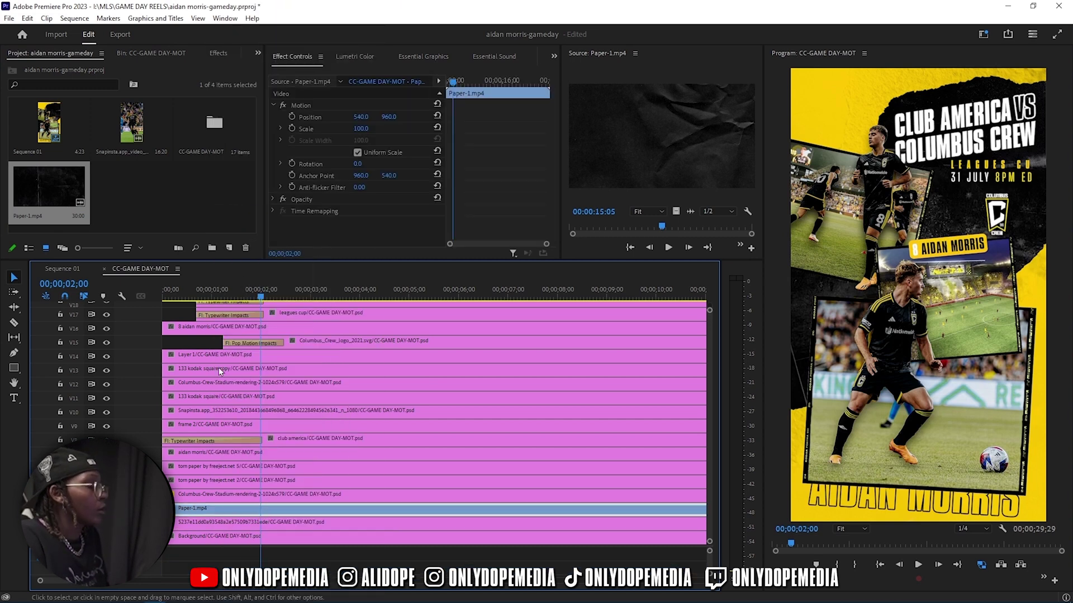
pyautogui.moveTo(210, 299); pyautogui.dragTo(294, 305)
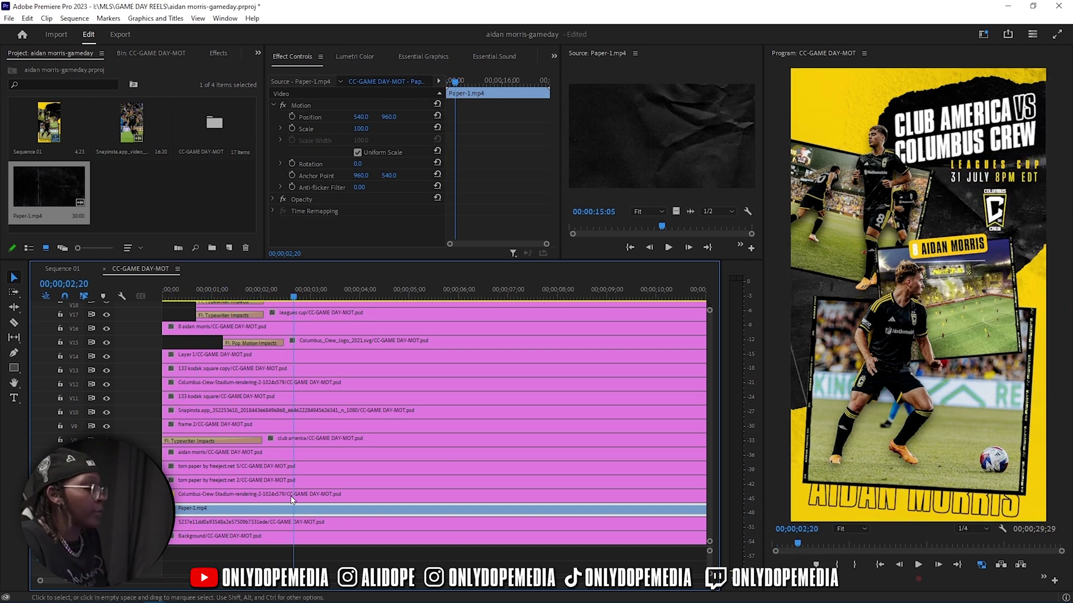
pyautogui.click(356, 165)
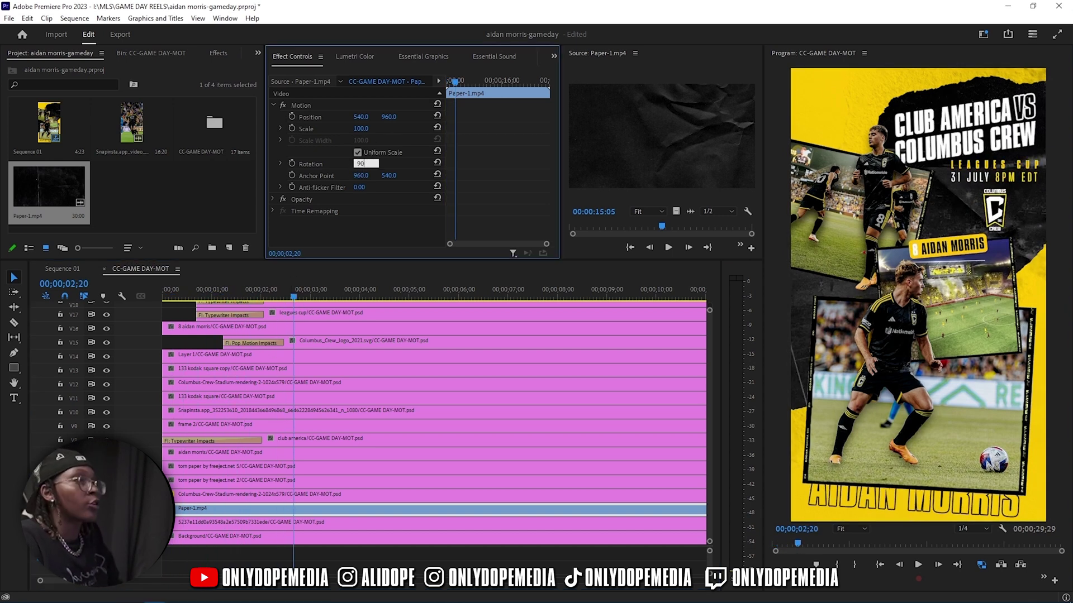
pyautogui.write('90')
pyautogui.press('Return')
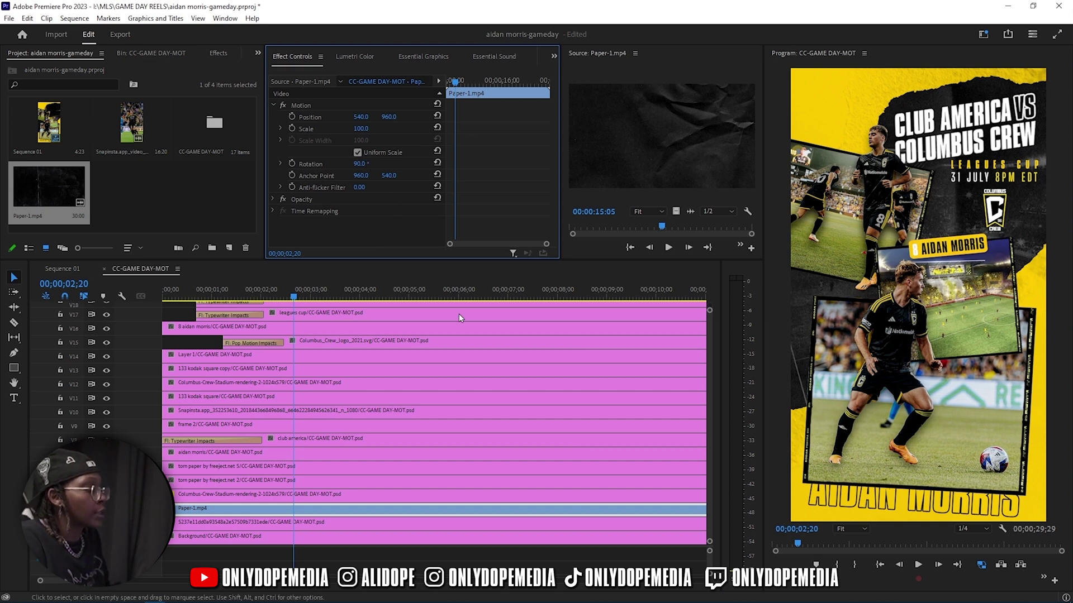
pyautogui.moveTo(215, 298); pyautogui.dragTo(333, 290)
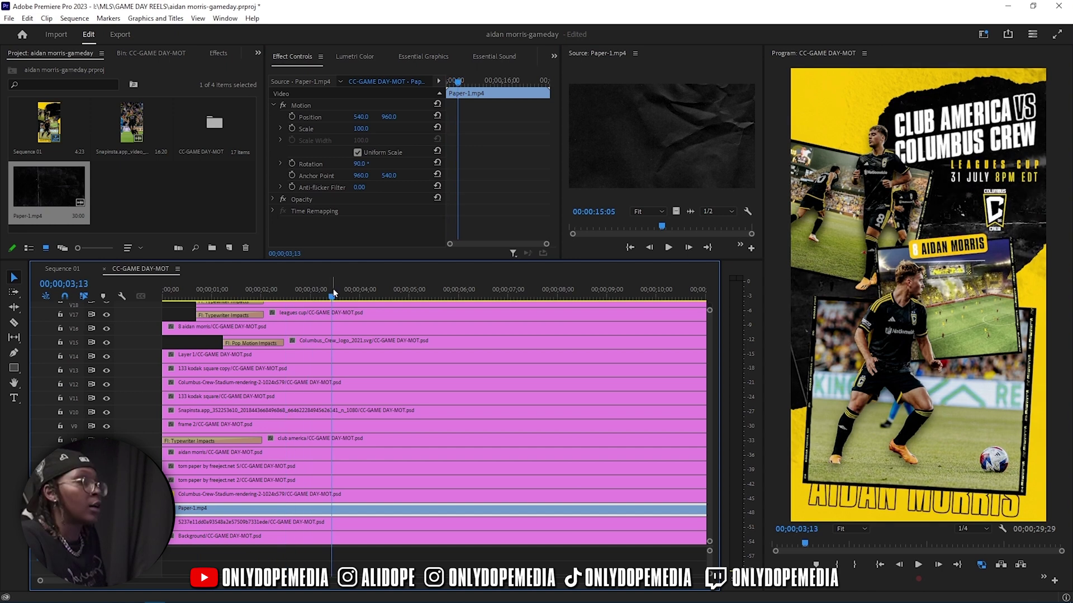
pyautogui.click(273, 105)
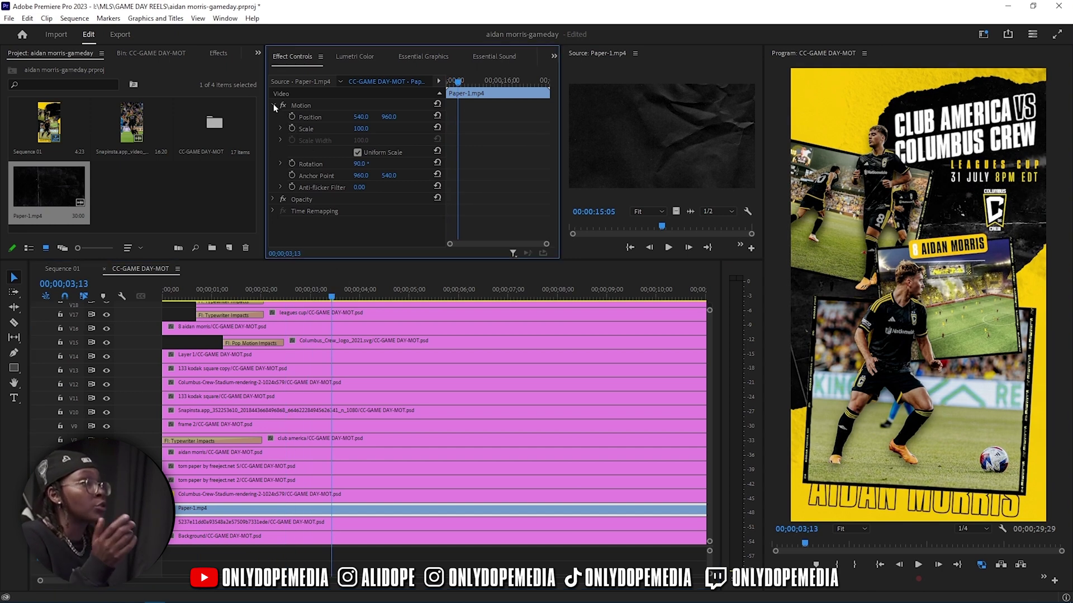
# Set the Paper-1.mp4 clip's blend mode to Screen and its vertical position to 948, and preview the moving texture.
pyautogui.click(371, 152)
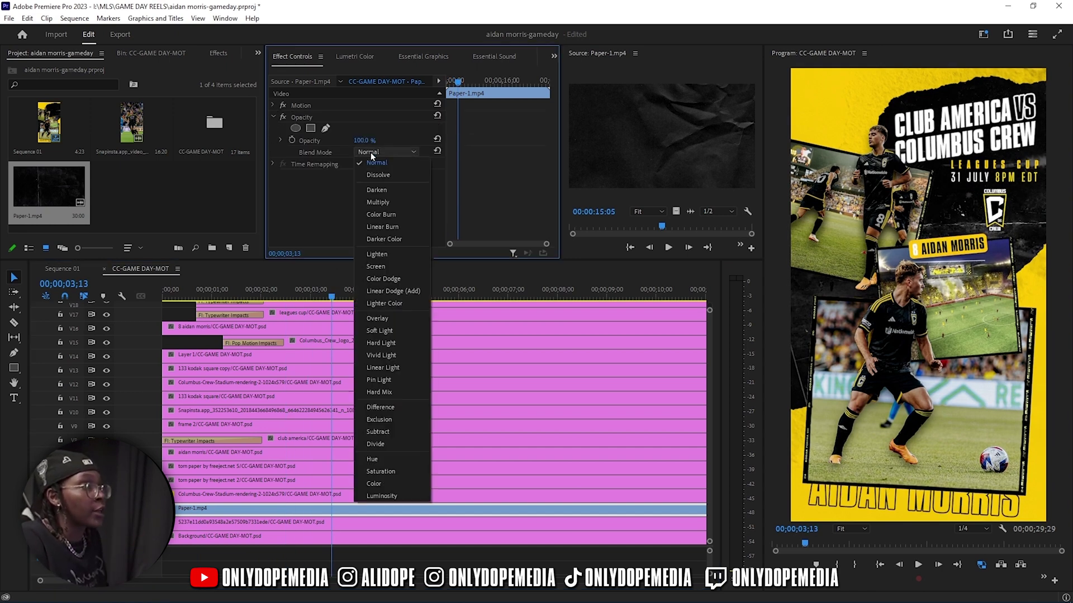
pyautogui.click(383, 264)
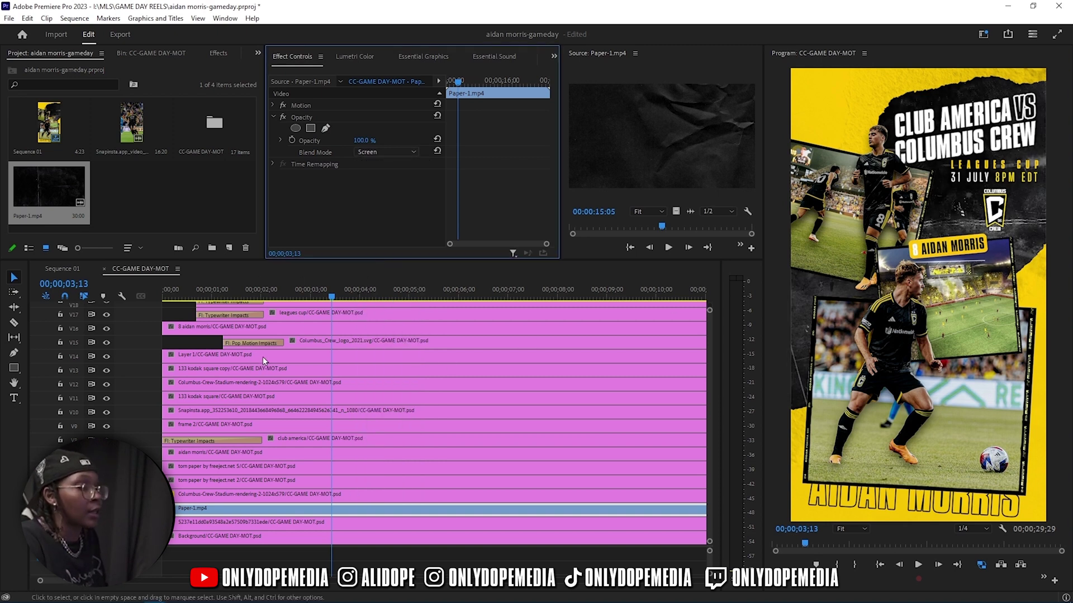
pyautogui.click(273, 105)
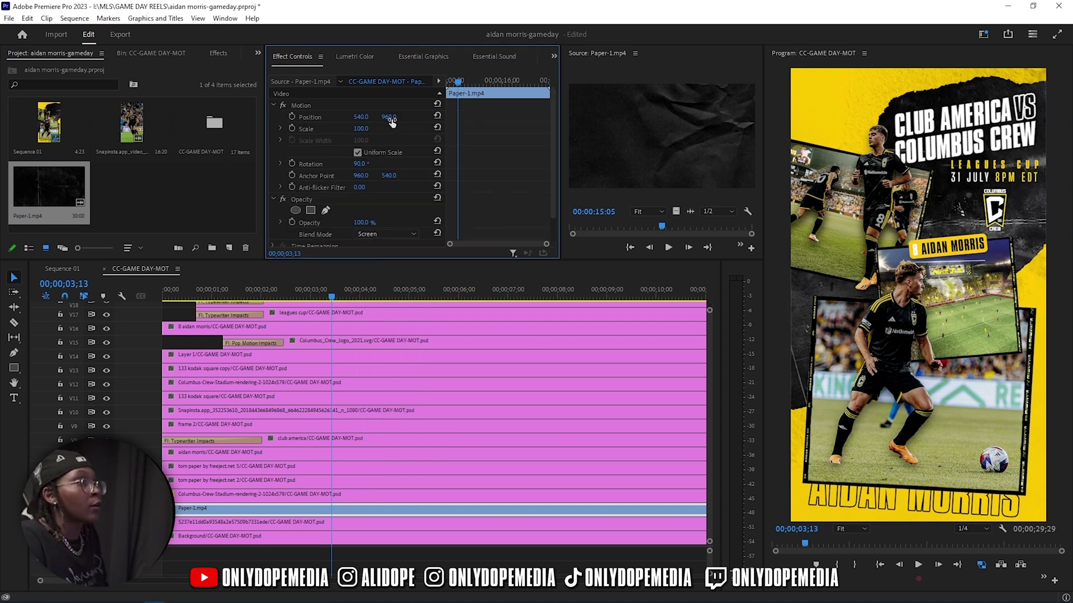
pyautogui.moveTo(388, 117); pyautogui.dragTo(402, 117)
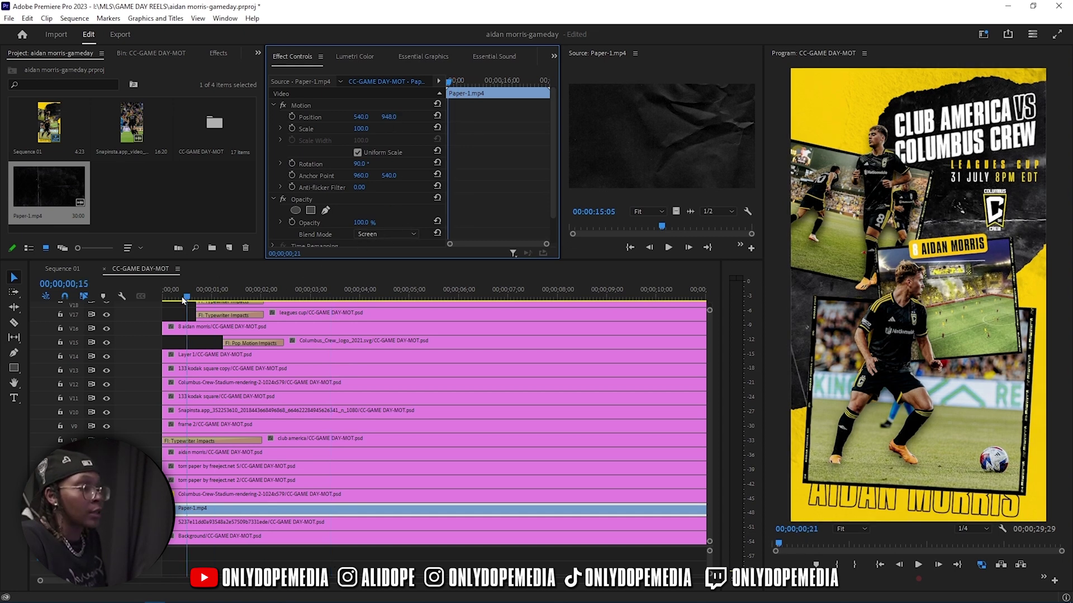
pyautogui.moveTo(183, 300); pyautogui.dragTo(505, 294)
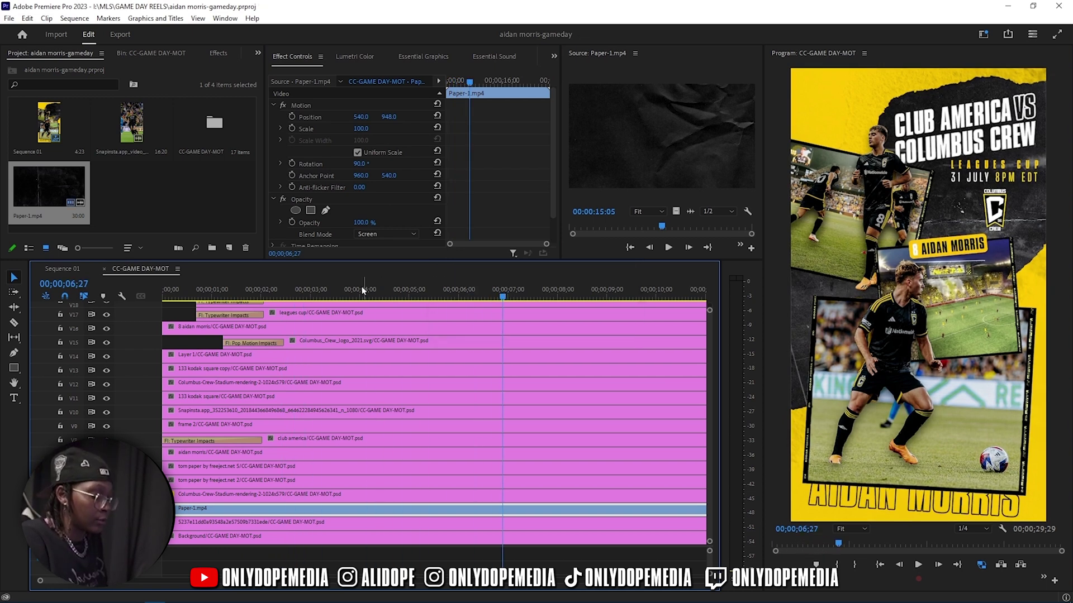
# Shift the club america, leagues cup, 31 july and logo clips together so the club america title starts at 00;00;02;00.
pyautogui.moveTo(362, 290); pyautogui.dragTo(263, 272)
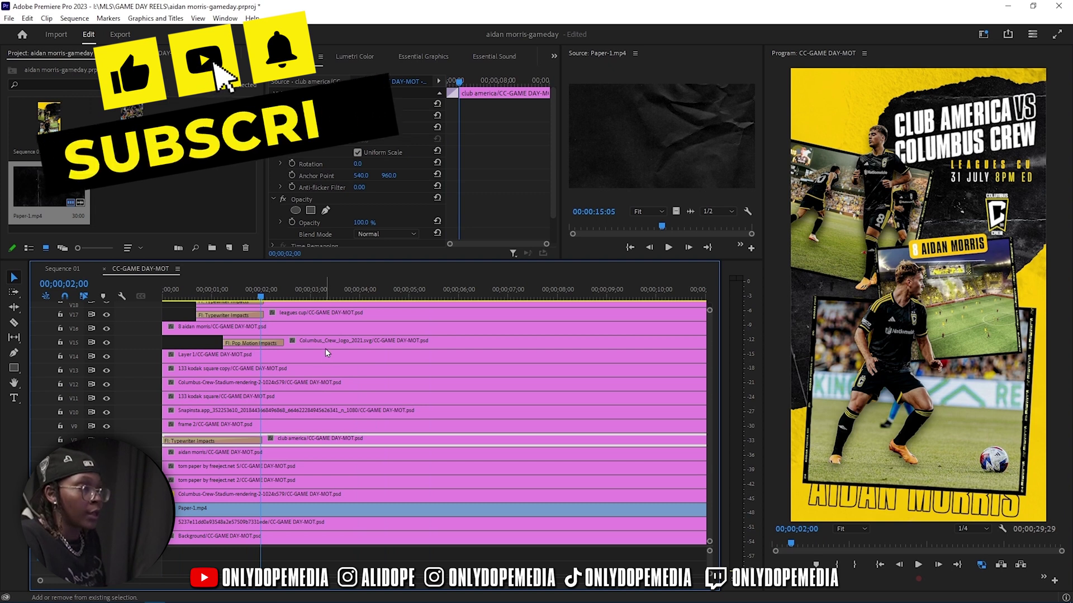
pyautogui.keyDown('shift'); pyautogui.click(326, 318); pyautogui.keyUp('shift')
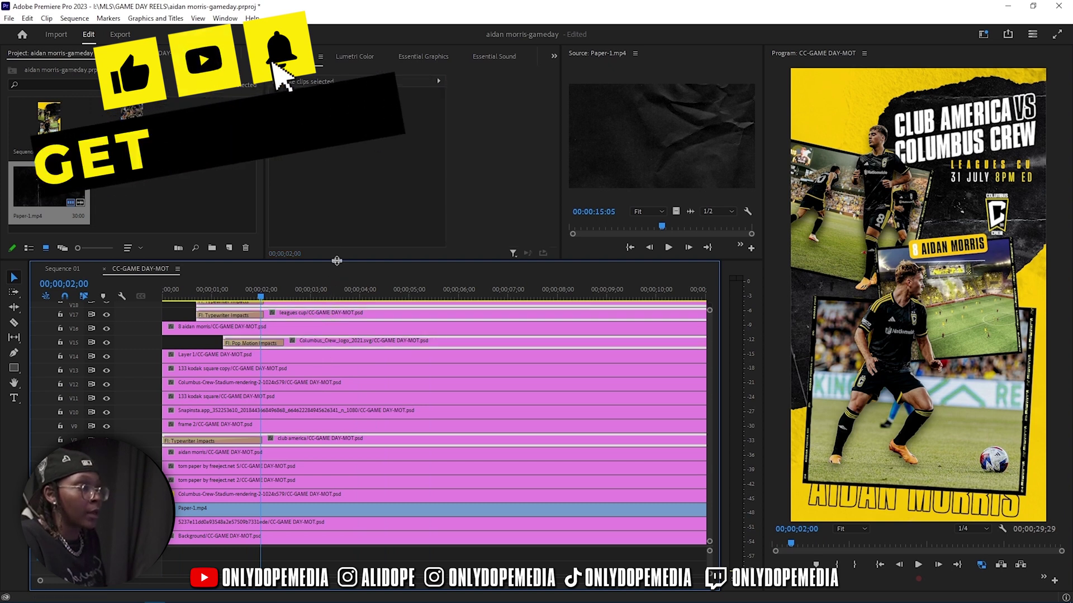
pyautogui.moveTo(335, 258); pyautogui.dragTo(335, 238)
pyautogui.moveTo(280, 313); pyautogui.dragTo(374, 314)
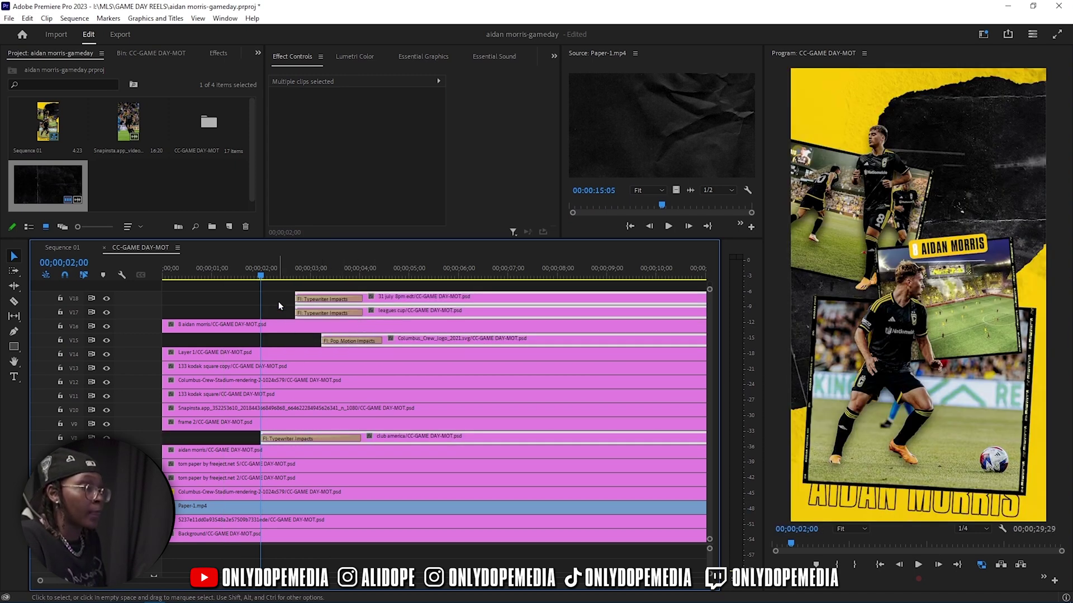
# Apply the FI: Push Impacts transition to the start of the frame 2 clip.
pyautogui.click(174, 423)
pyautogui.click(218, 53)
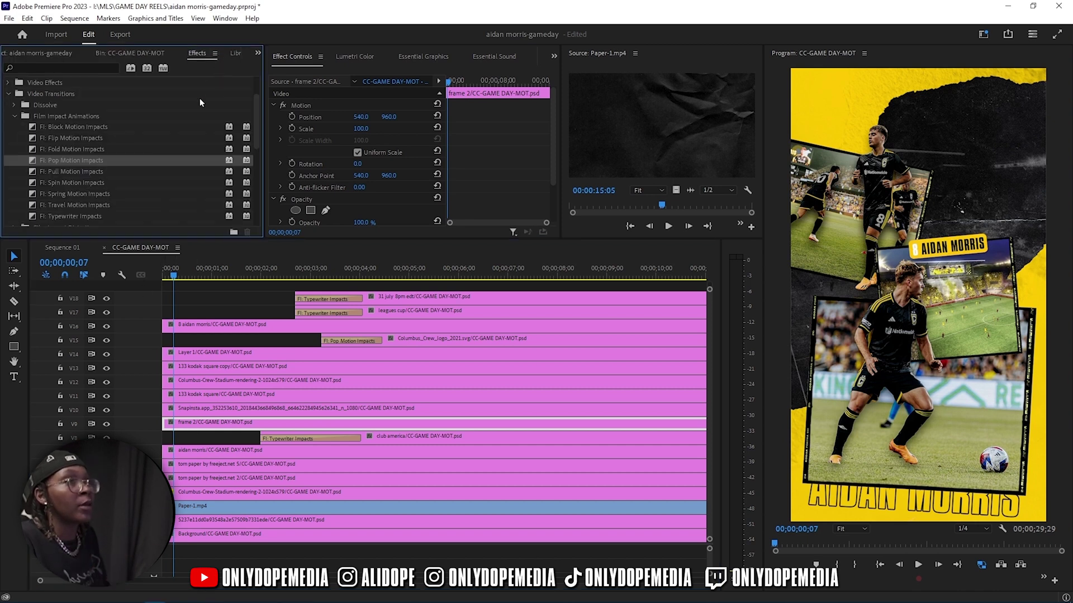
pyautogui.hotkey('ctrl', 'd')
pyautogui.click(61, 68)
pyautogui.write('pu')
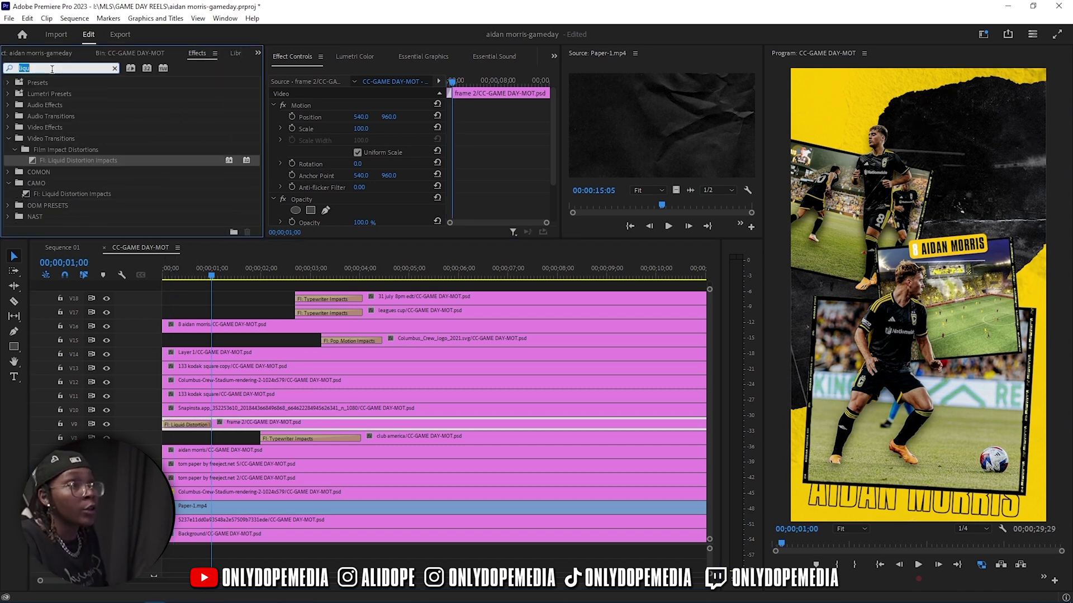
pyautogui.write('sh')
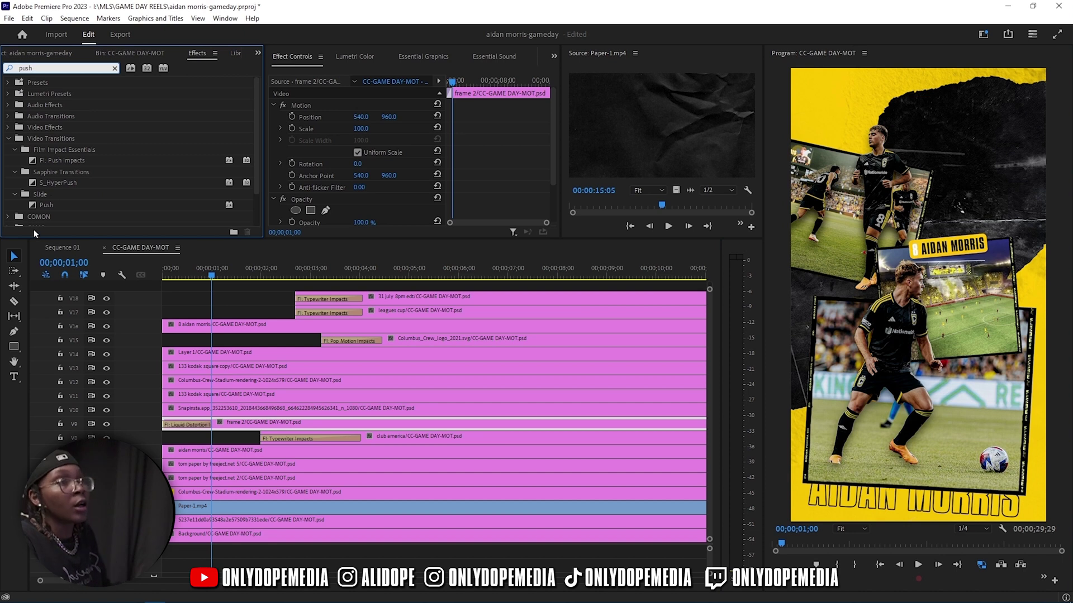
pyautogui.moveTo(82, 162); pyautogui.dragTo(167, 428)
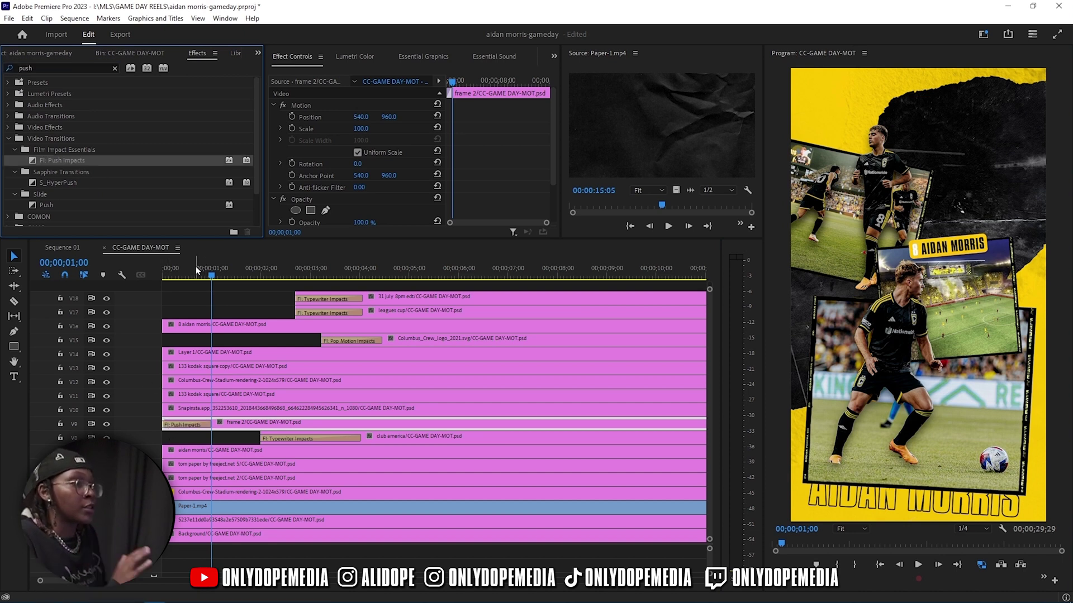
# Set the direction of the frame 2 clip's Push Impacts transition to Right.
pyautogui.moveTo(154, 277); pyautogui.dragTo(175, 287)
pyautogui.click(184, 425)
pyautogui.scroll(-8, 461, 195)
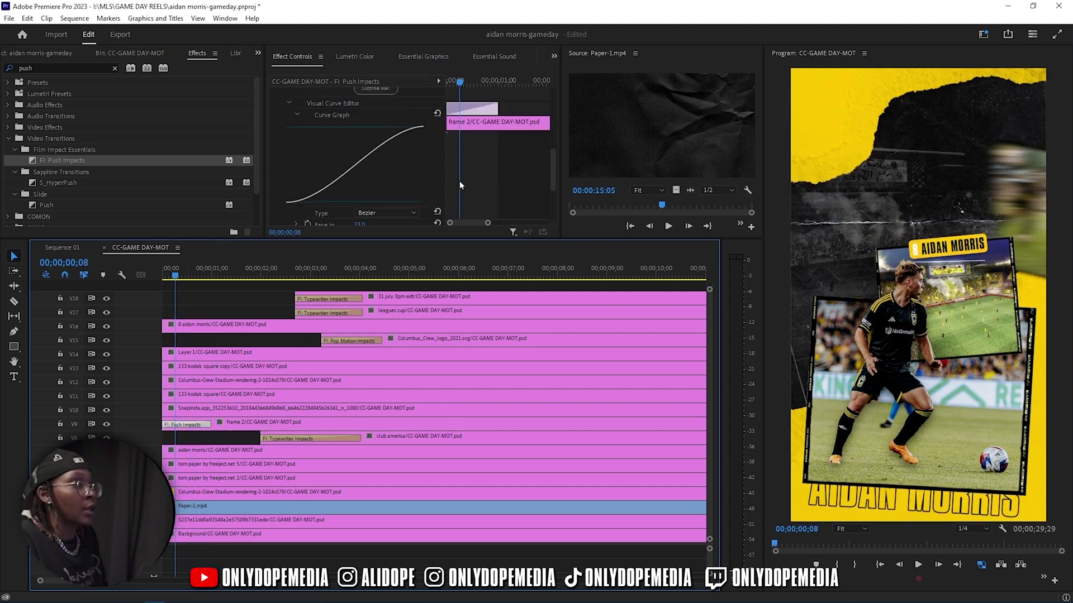
pyautogui.click(391, 174)
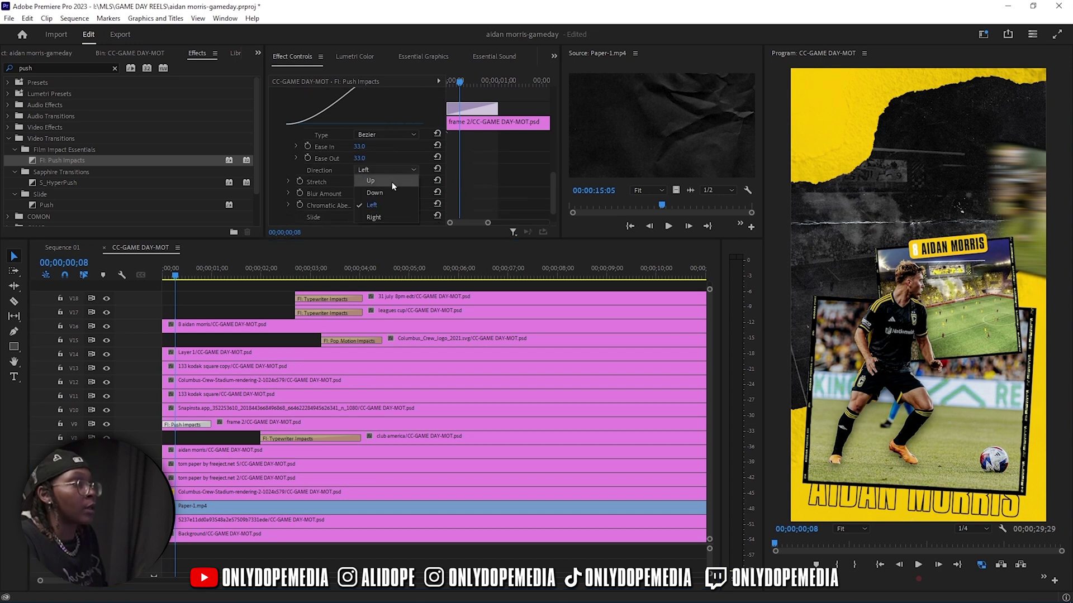
pyautogui.click(382, 212)
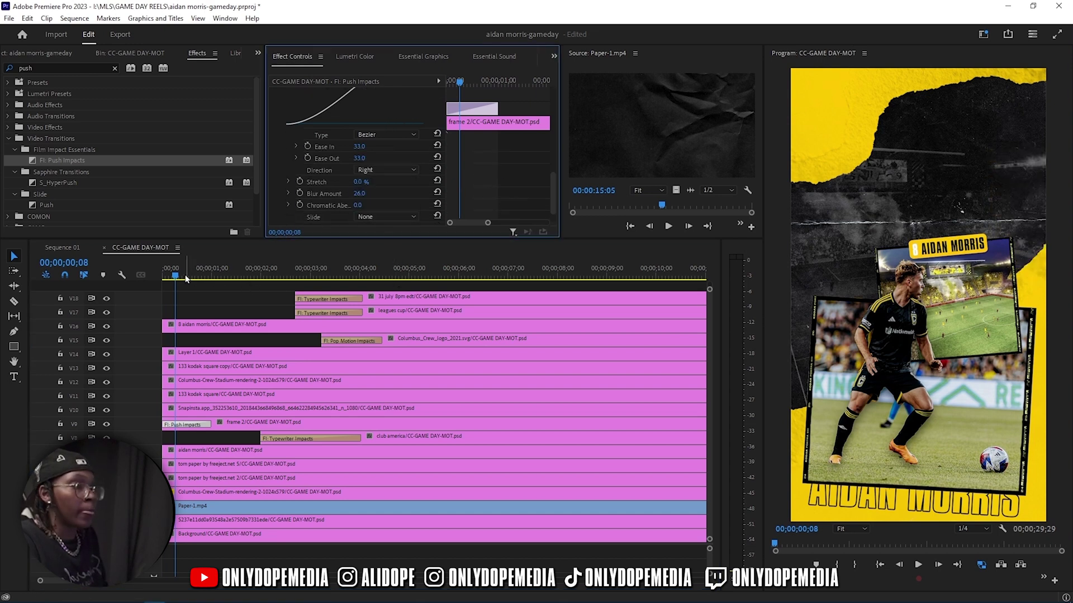
# Trim the aidan morris clip to start at 00;00;01;00 and apply the FI: Typewriter Impacts transition to its start.
pyautogui.moveTo(187, 278); pyautogui.dragTo(214, 278)
pyautogui.press('q')
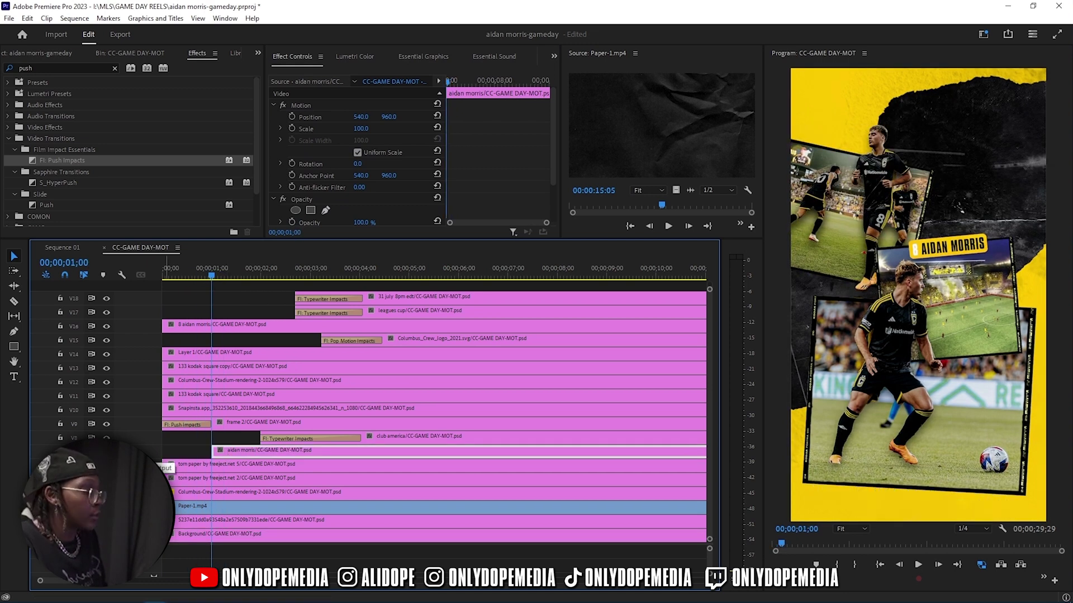
pyautogui.click(51, 67)
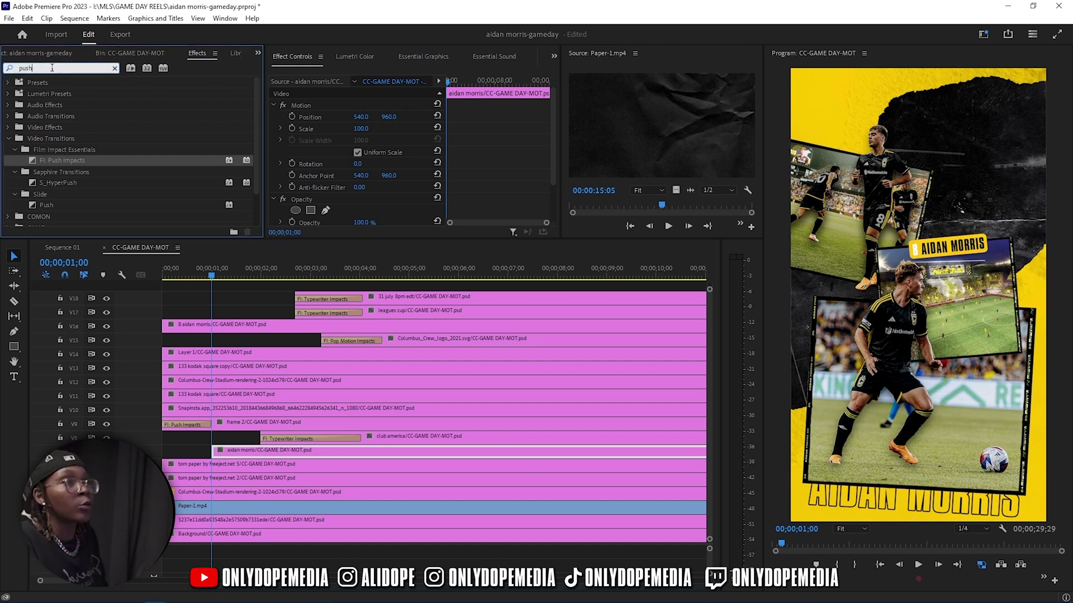
pyautogui.write('type')
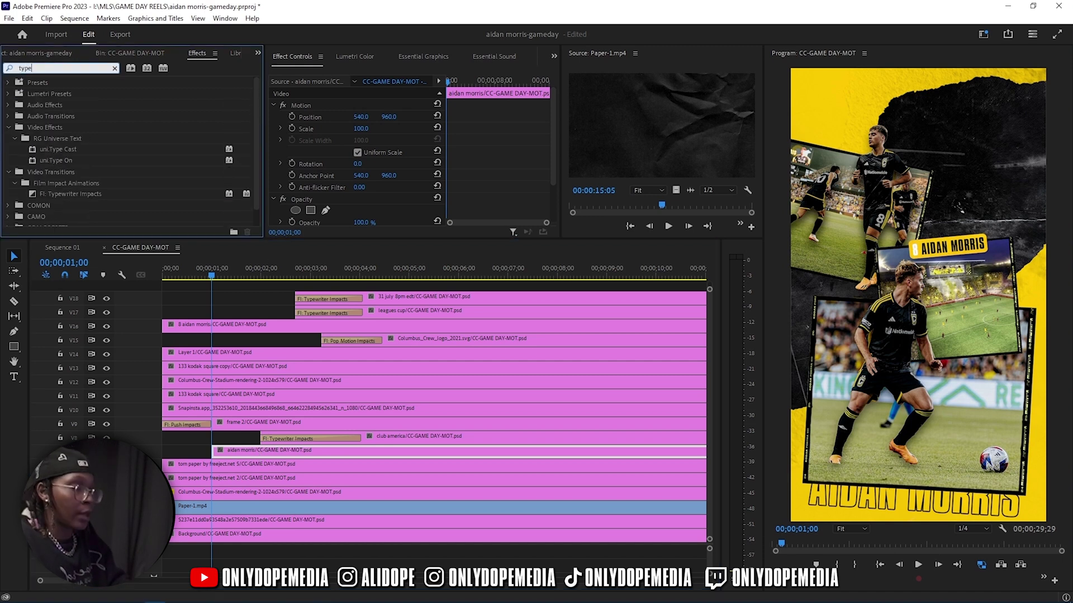
pyautogui.moveTo(119, 195); pyautogui.dragTo(216, 454)
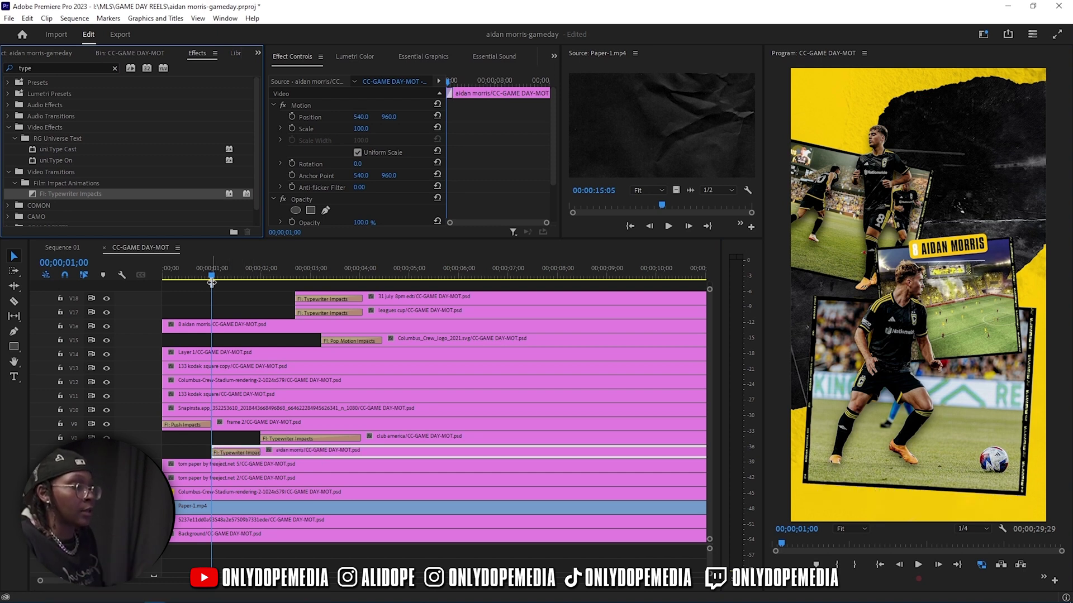
# Randomize the aidan morris clip's Typewriter Impacts settings with Surprise Me and preview the title animation.
pyautogui.click(237, 452)
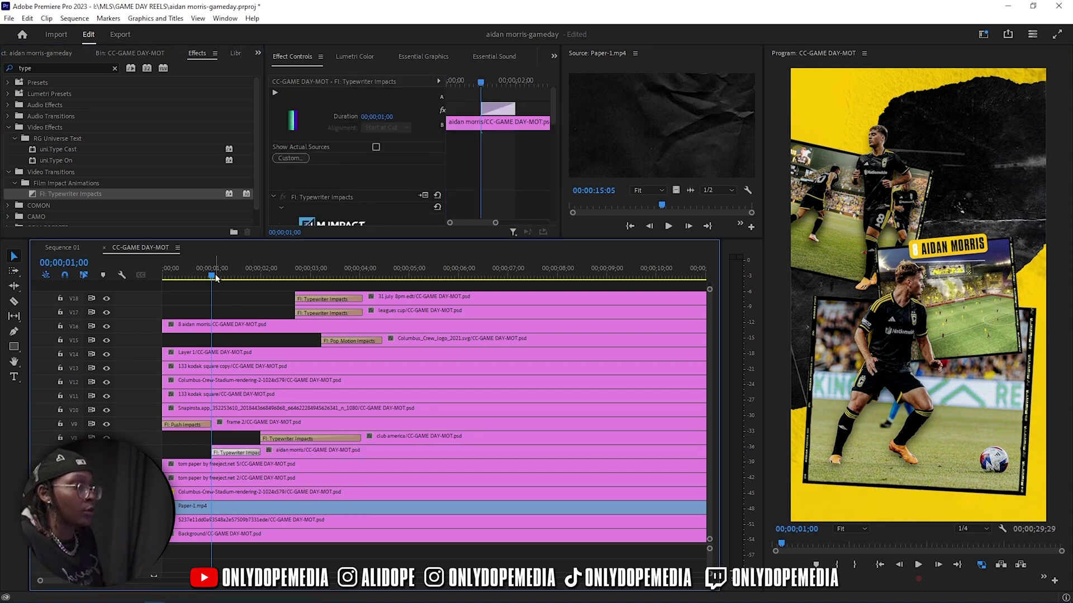
pyautogui.moveTo(216, 277); pyautogui.dragTo(229, 277)
pyautogui.click(234, 456)
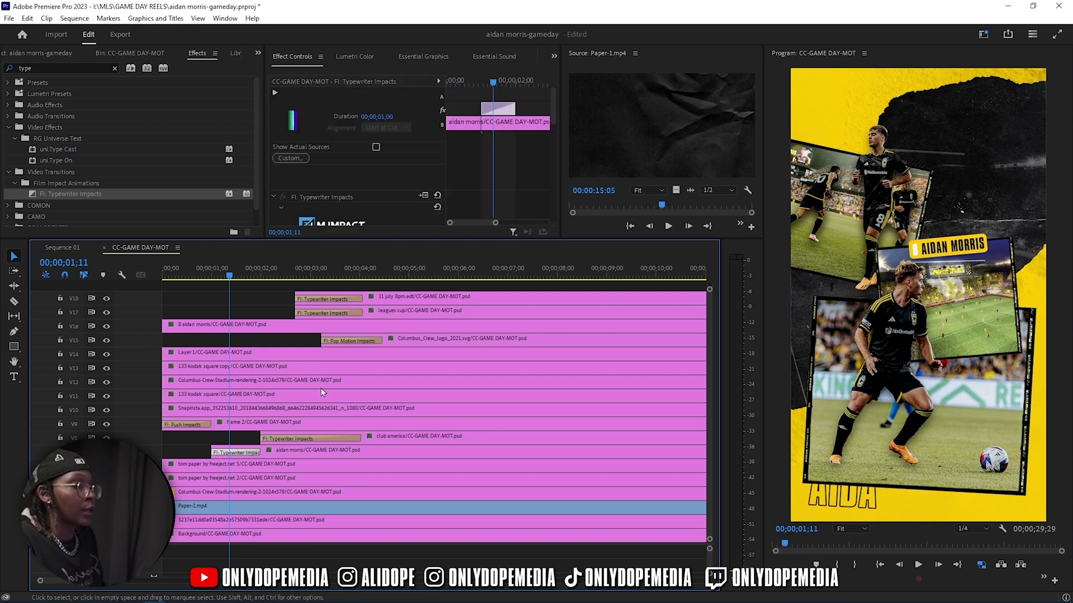
pyautogui.scroll(-3, 466, 154)
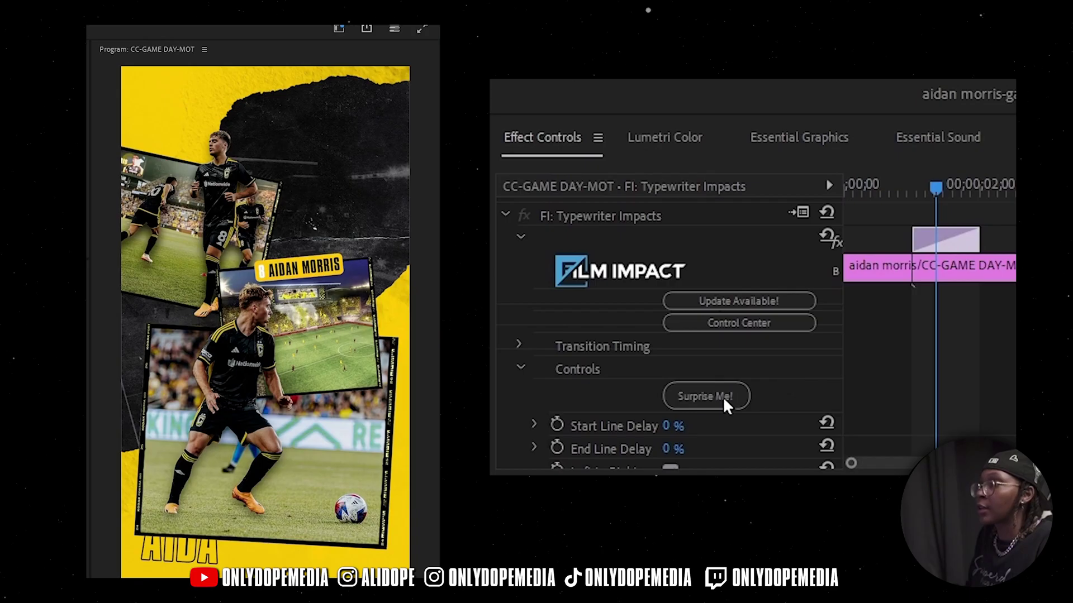
pyautogui.click(723, 397)
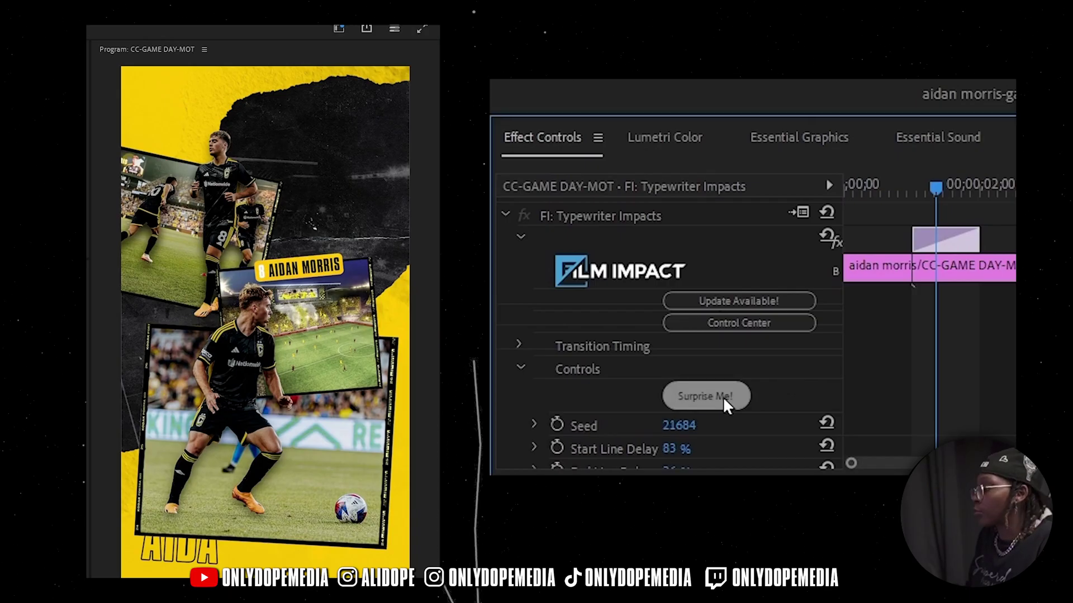
pyautogui.click(723, 397)
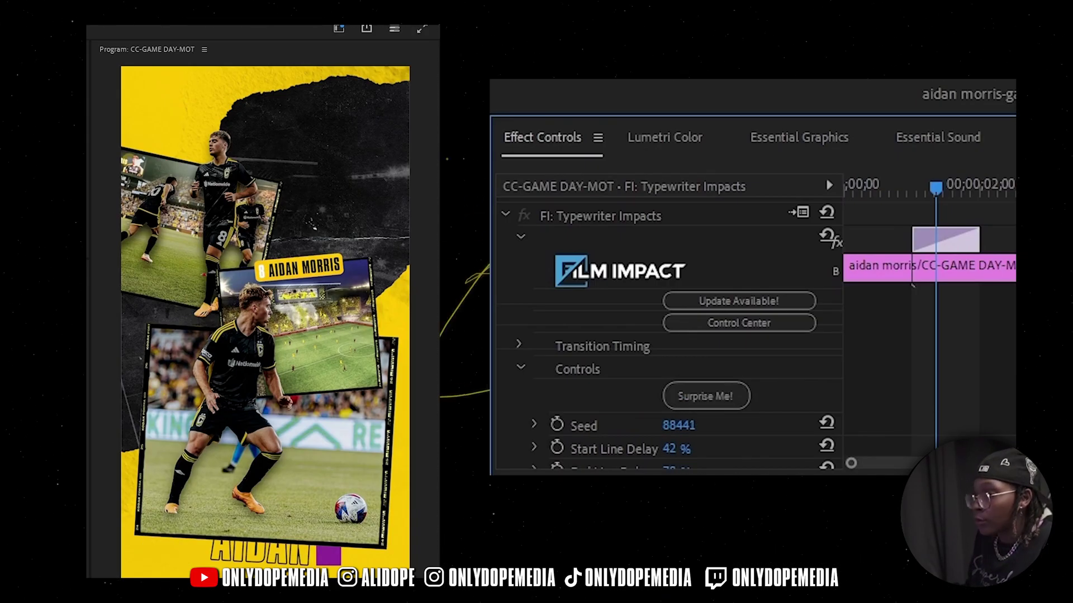
pyautogui.press('space')
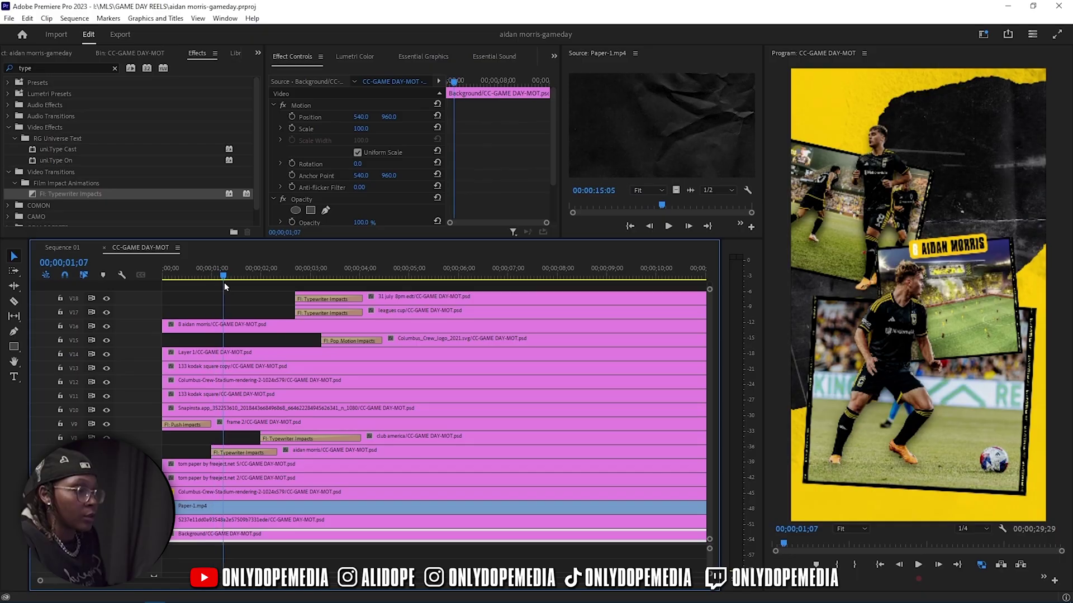
pyautogui.moveTo(223, 282); pyautogui.dragTo(199, 290)
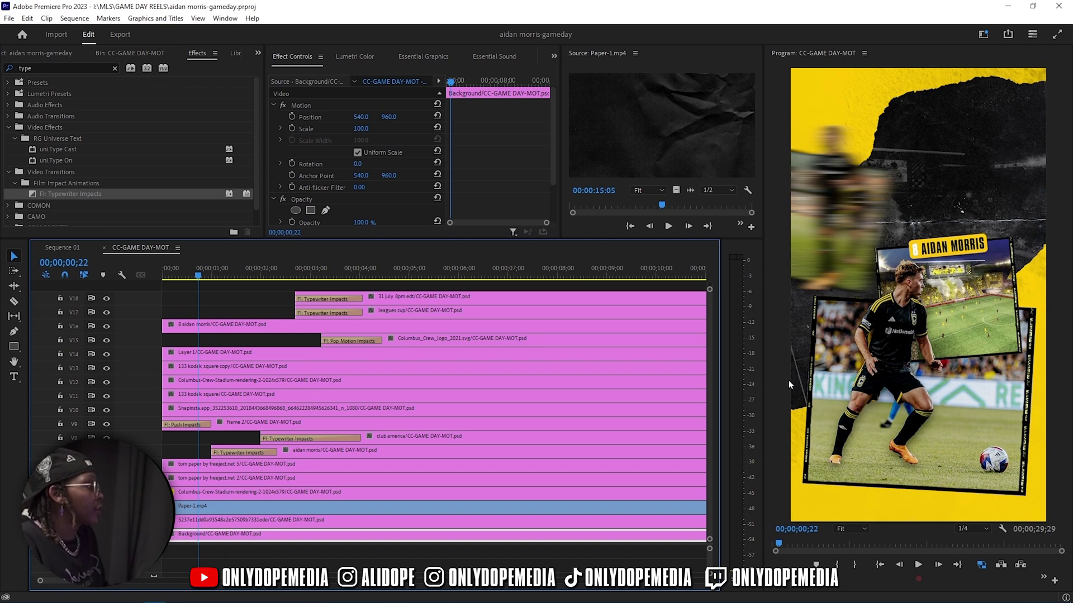
# Make the 8 aidan morris clip start just before the two-second mark and apply the FI: Page Peel Impacts transition to its start.
pyautogui.click(204, 323)
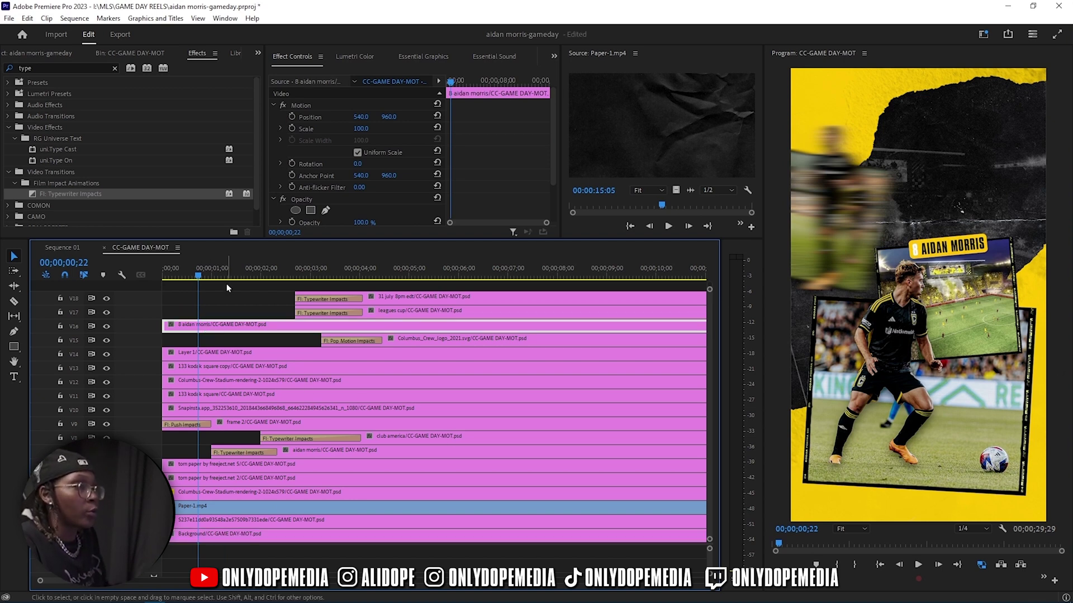
pyautogui.moveTo(166, 320); pyautogui.dragTo(261, 320)
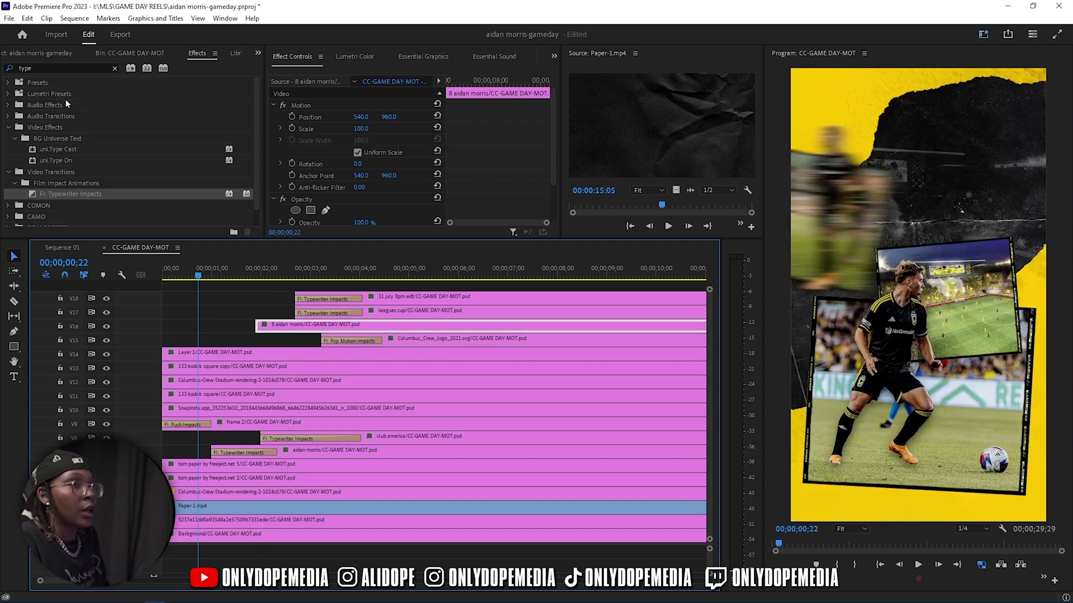
pyautogui.click(52, 69)
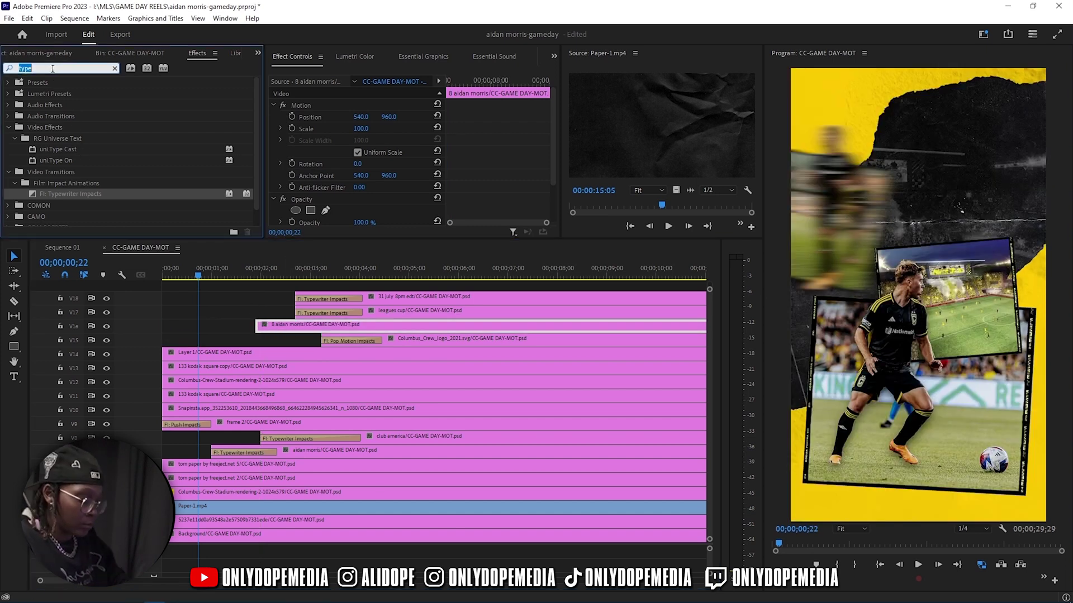
pyautogui.press('BackSpace')
pyautogui.write('p')
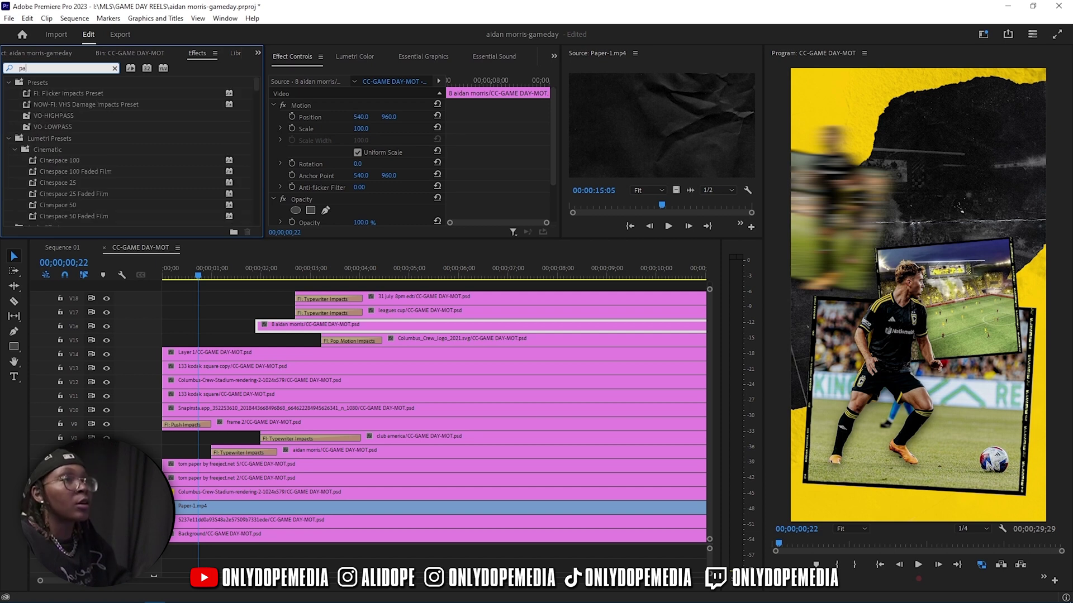
pyautogui.press('BackSpace')
pyautogui.write('peel')
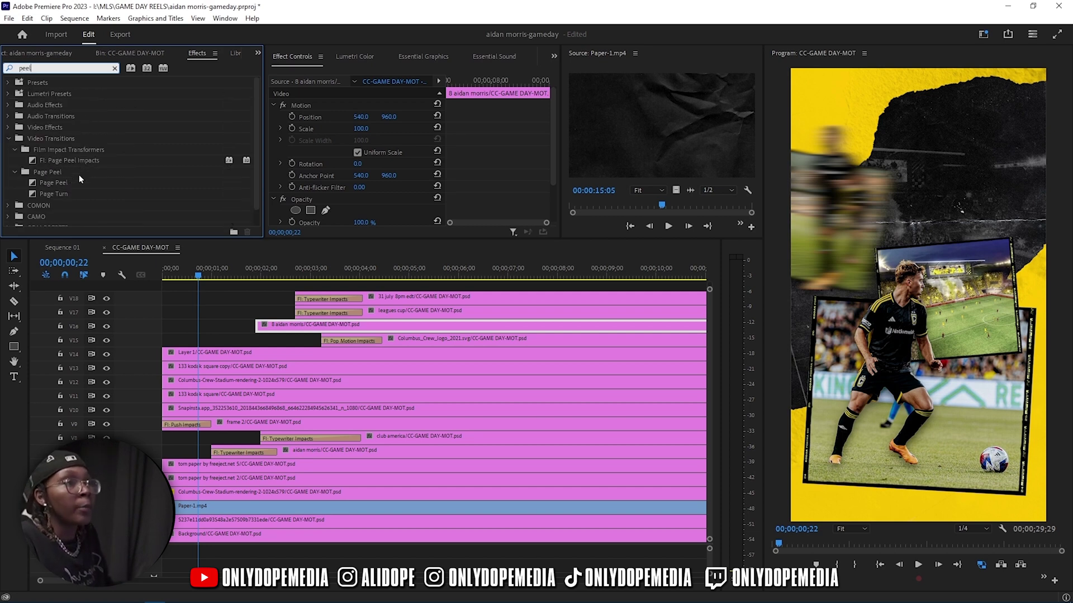
pyautogui.moveTo(88, 162); pyautogui.dragTo(203, 260)
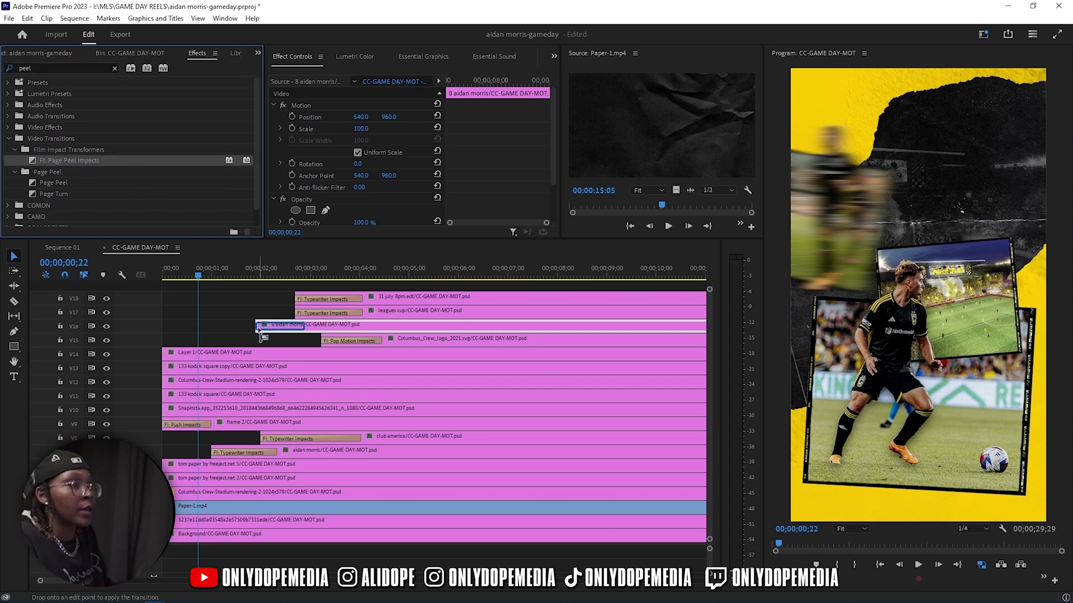
pyautogui.moveTo(258, 328); pyautogui.dragTo(258, 329)
# Randomize the 8 aidan morris clip's Page Peel Impacts settings with Surprise Me and preview the name tag animation.
pyautogui.moveTo(246, 277); pyautogui.dragTo(294, 276)
pyautogui.click(280, 327)
pyautogui.scroll(-3, 441, 198)
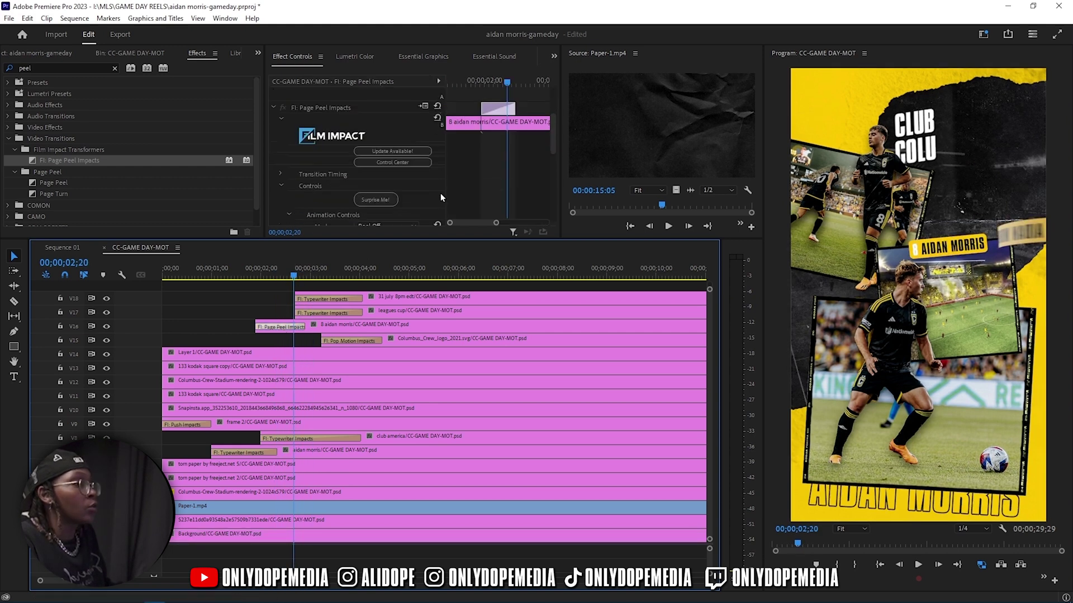
pyautogui.click(373, 199)
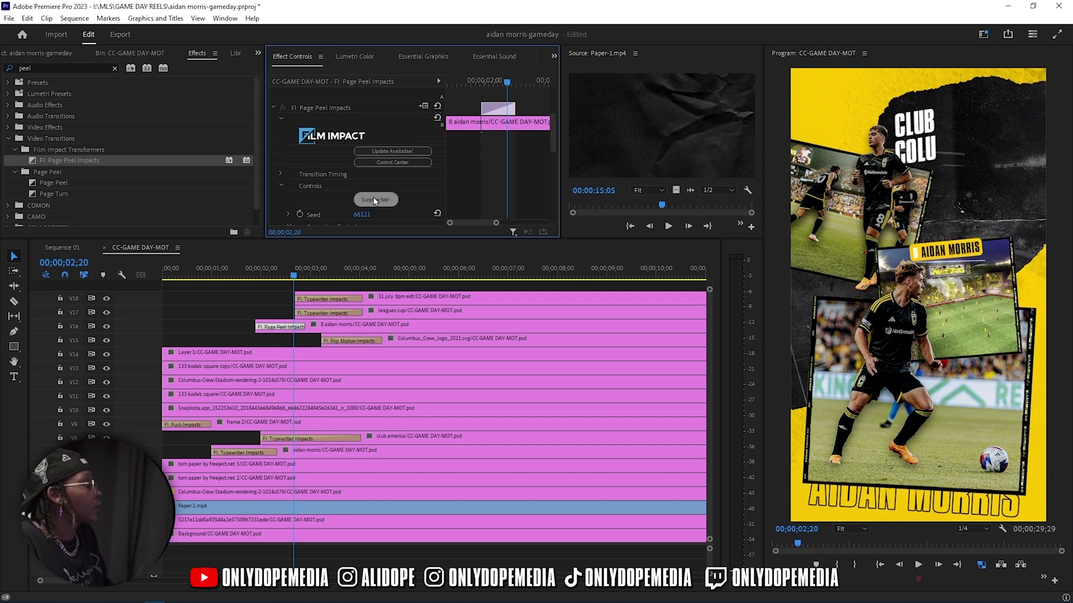
pyautogui.moveTo(265, 269); pyautogui.dragTo(298, 274)
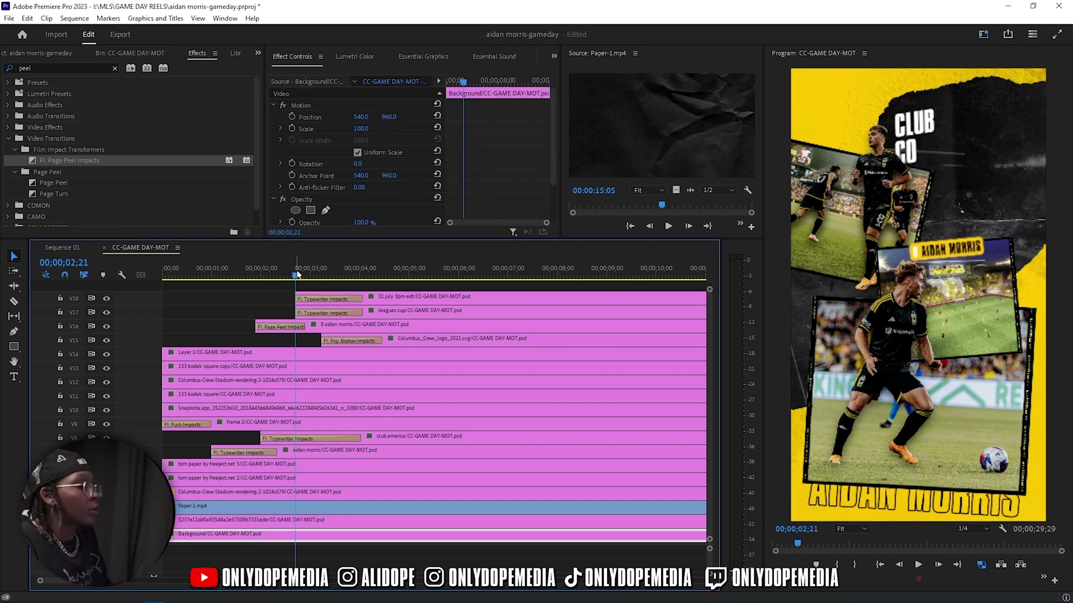
# Re-randomize the 8 aidan morris clip's Page Peel Impacts with Surprise Me, start the clip just before the three-second mark and save the project.
pyautogui.click(280, 327)
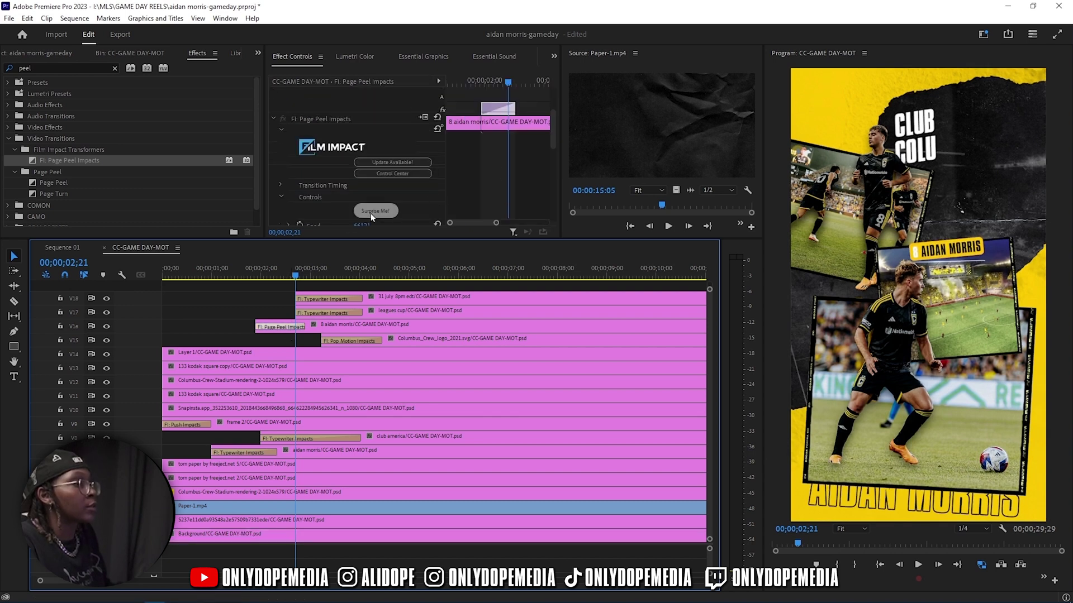
pyautogui.click(371, 212)
pyautogui.moveTo(261, 275)
pyautogui.mouseDown()
pyautogui.moveTo(293, 279)
pyautogui.moveTo(206, 276)
pyautogui.moveTo(229, 260)
pyautogui.moveTo(209, 265)
pyautogui.moveTo(263, 258)
pyautogui.mouseUp()
pyautogui.hotkey('ctrl', 'z')
pyautogui.hotkey('ctrl', 's')
pyautogui.moveTo(281, 249); pyautogui.dragTo(296, 240)
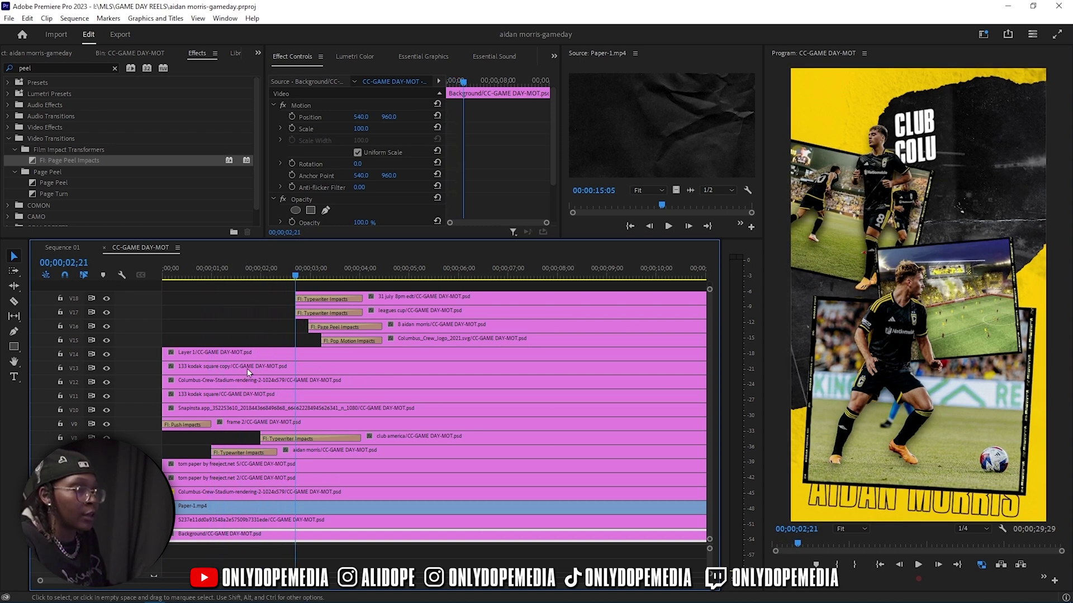
# Check which image parts sit on tracks V14 and V13 by turning each track's output off and on.
pyautogui.click(182, 357)
pyautogui.click(109, 354)
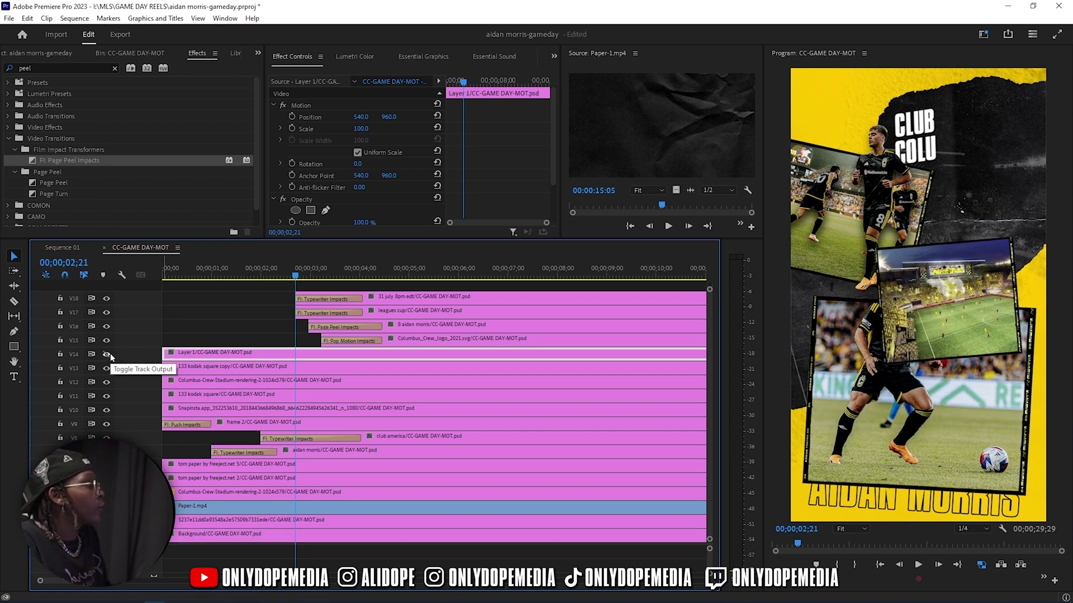
pyautogui.click(109, 353)
pyautogui.click(107, 368)
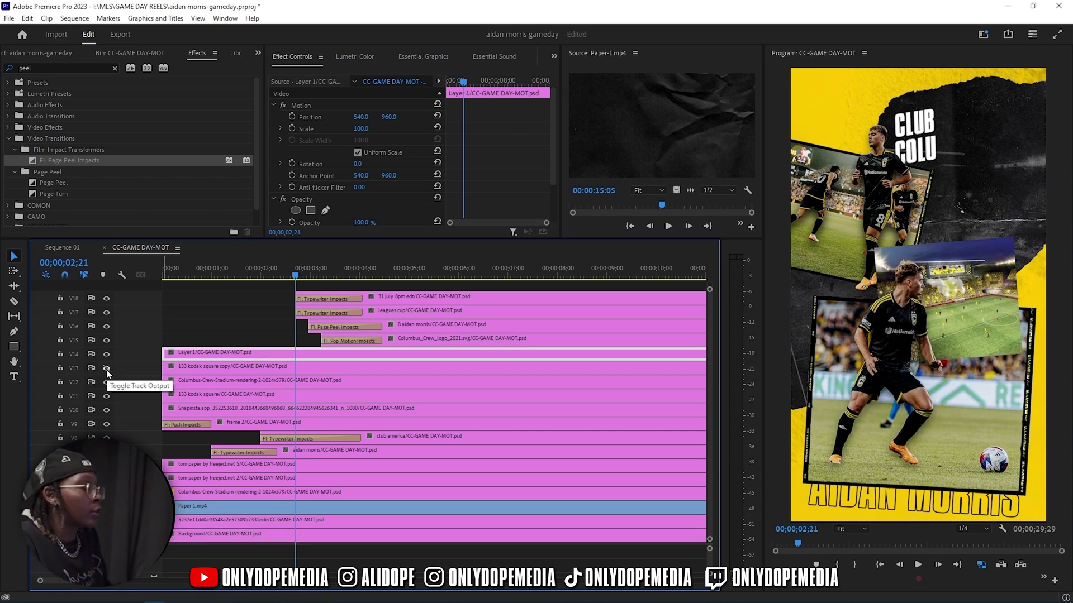
pyautogui.click(107, 368)
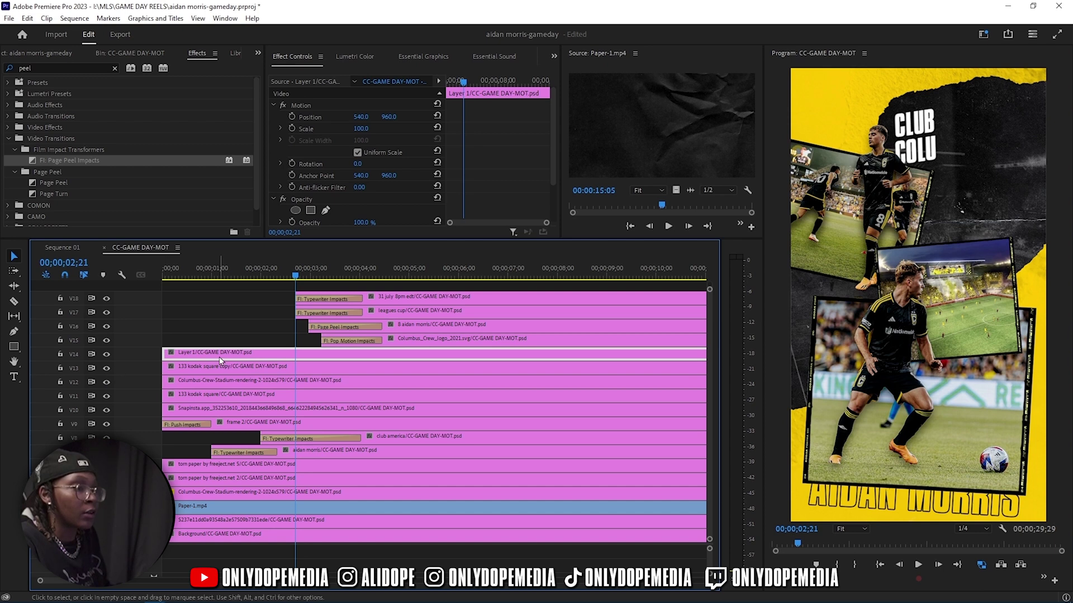
# Hide tracks V10 to V14 to identify the layers that make up the large photo frame.
pyautogui.click(107, 410)
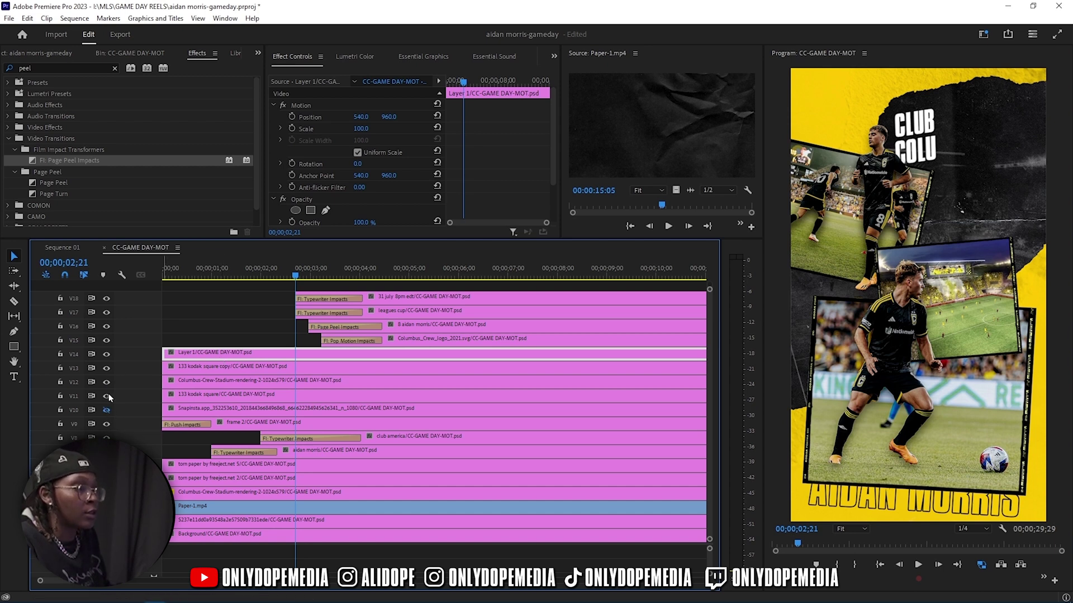
pyautogui.click(106, 396)
pyautogui.click(106, 382)
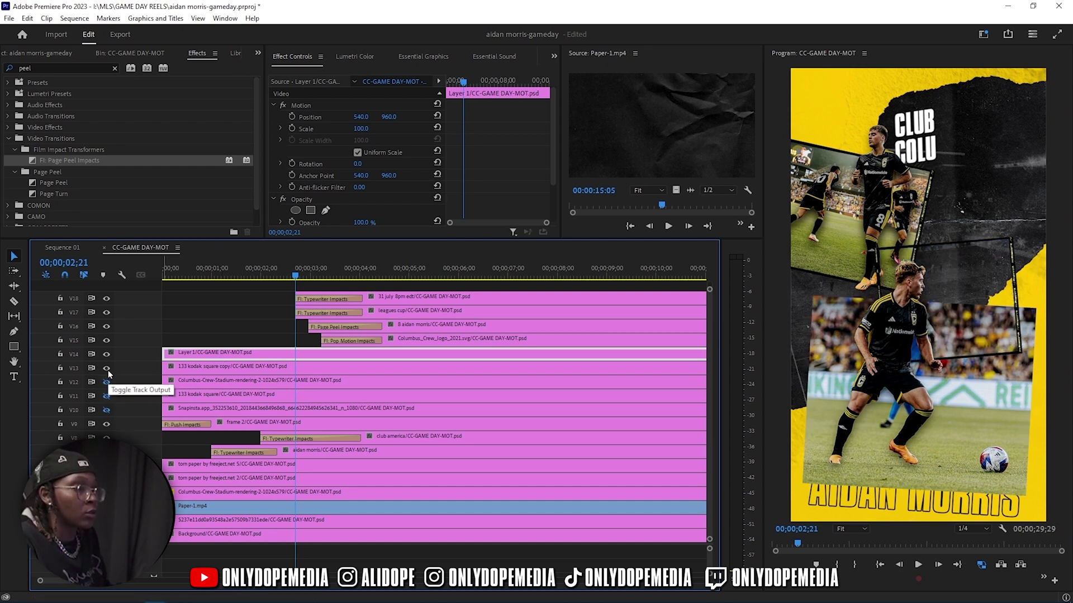
pyautogui.click(107, 368)
pyautogui.click(106, 354)
pyautogui.press('Up')
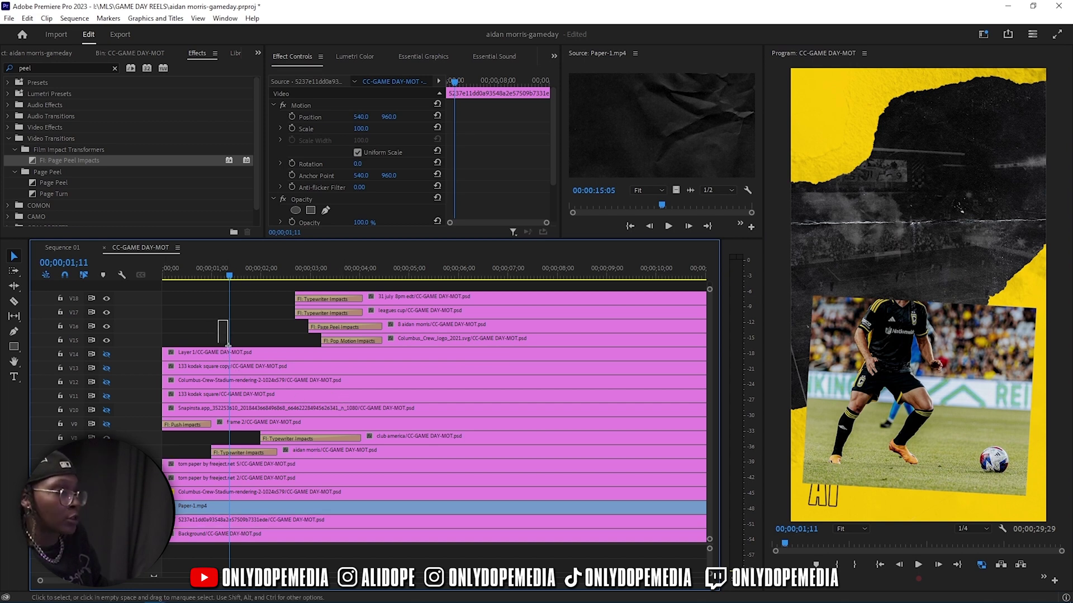
# Nest the five clips on tracks V10 to V14 into a sequence named frame 1.
pyautogui.moveTo(213, 330); pyautogui.dragTo(241, 410)
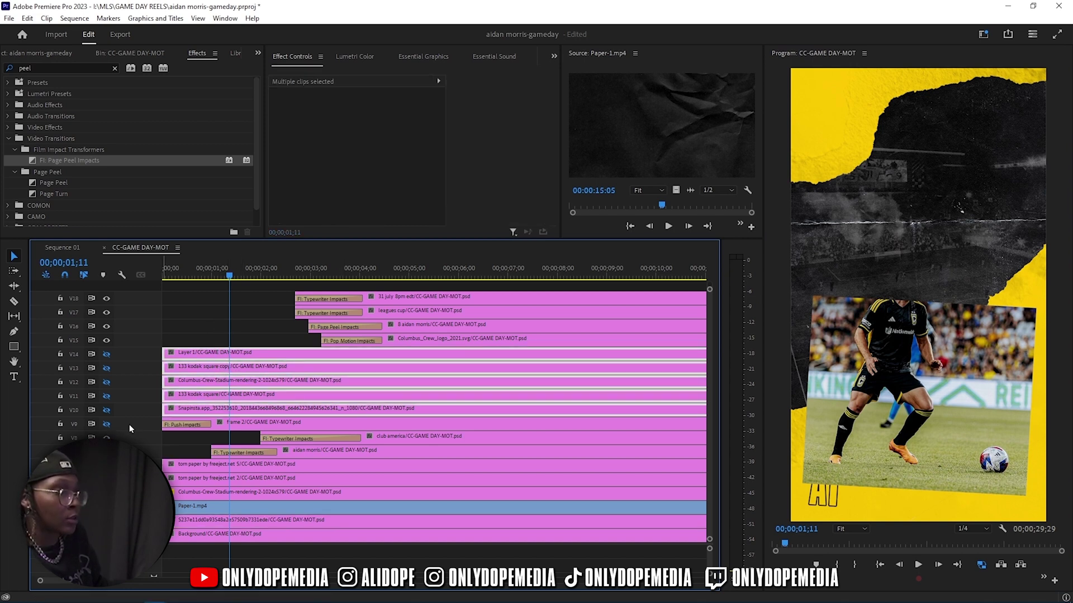
pyautogui.rightClick(232, 392)
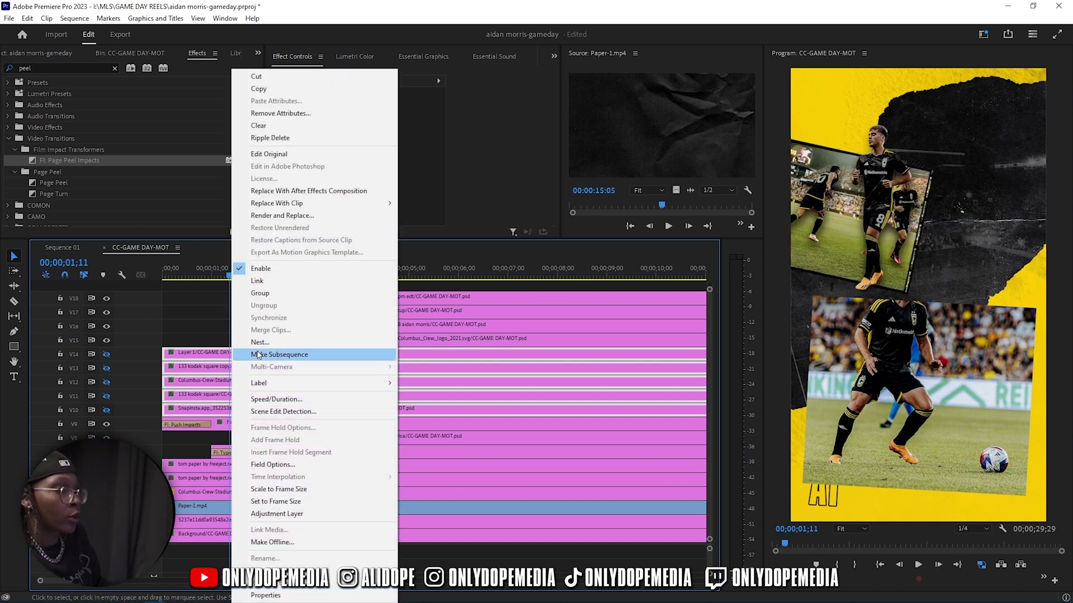
pyautogui.click(302, 342)
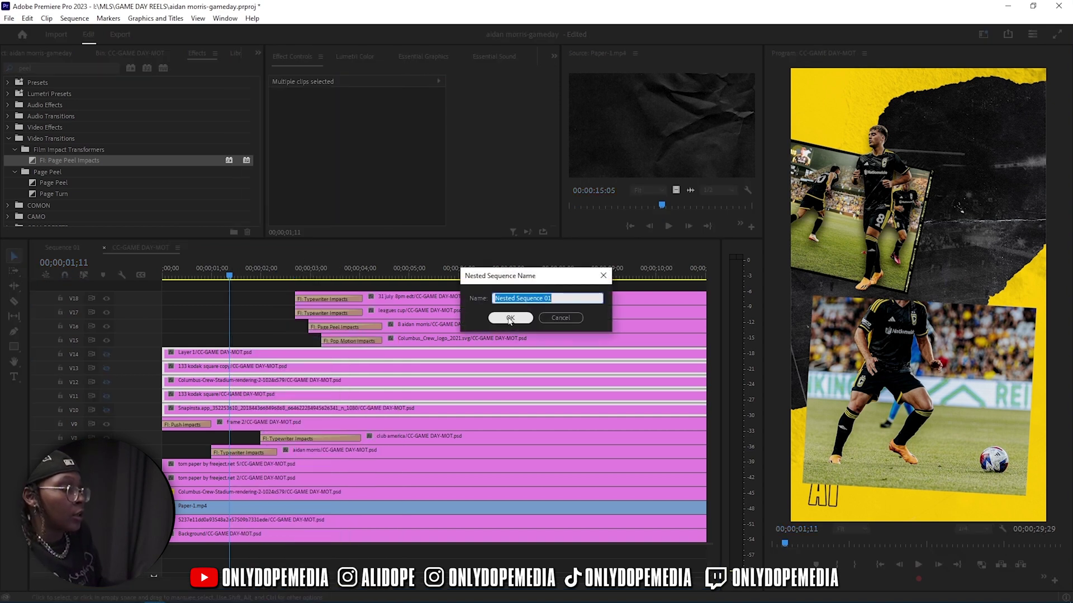
pyautogui.write('frame ')
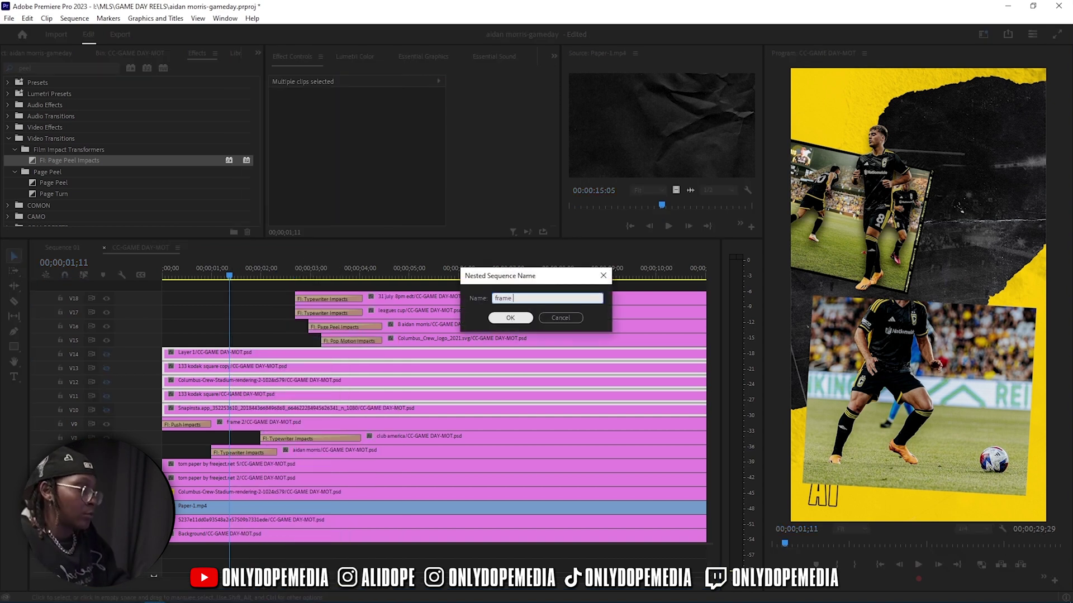
pyautogui.write('2')
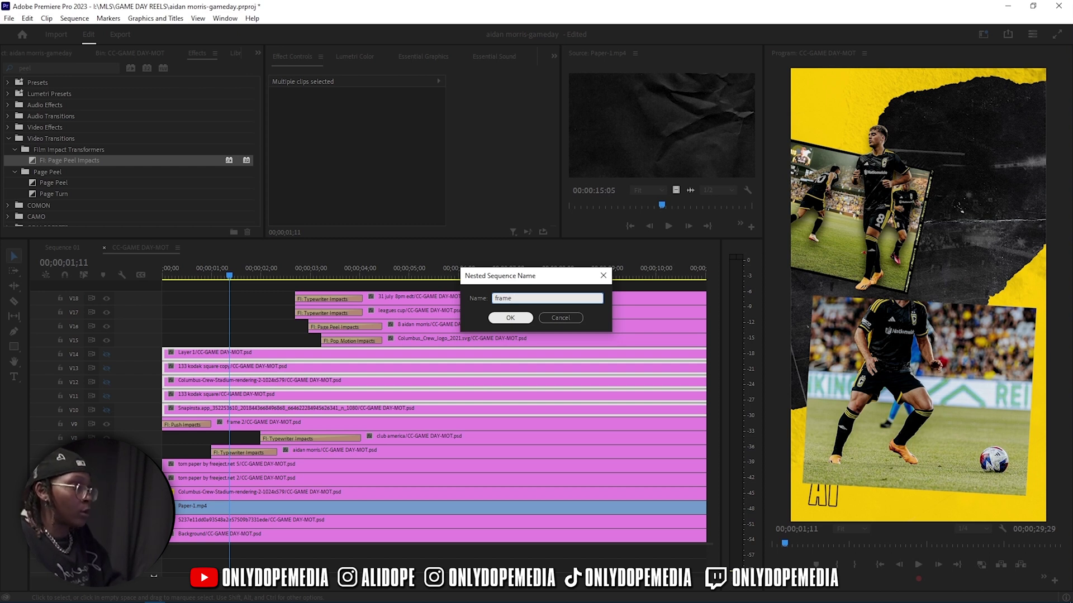
pyautogui.click(509, 317)
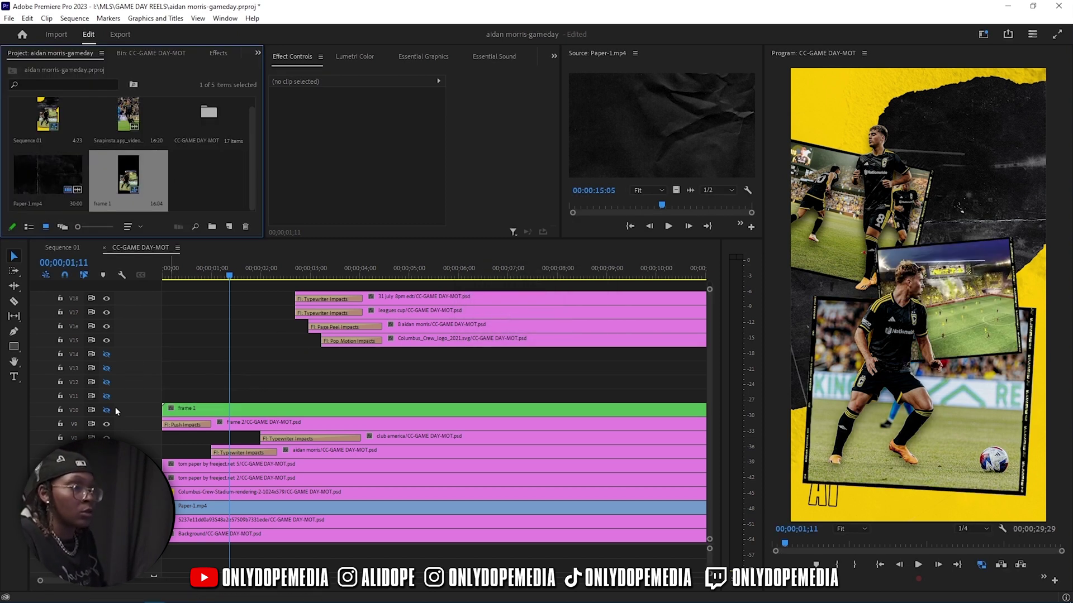
# Delete all empty video tracks from the sequence and turn the frame 1 track's output back on.
pyautogui.rightClick(139, 391)
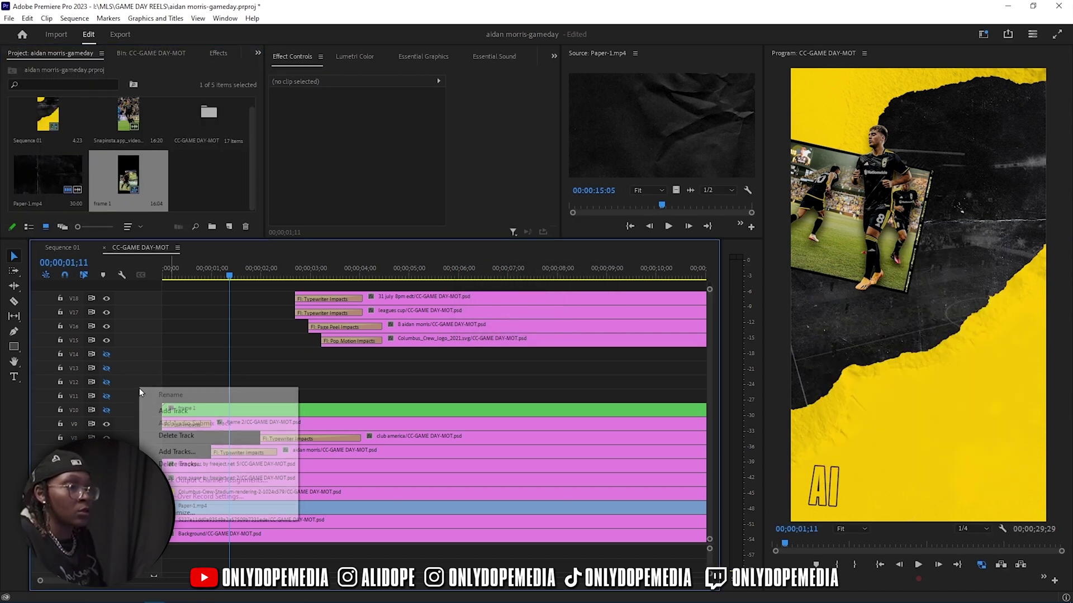
pyautogui.click(178, 464)
pyautogui.click(502, 253)
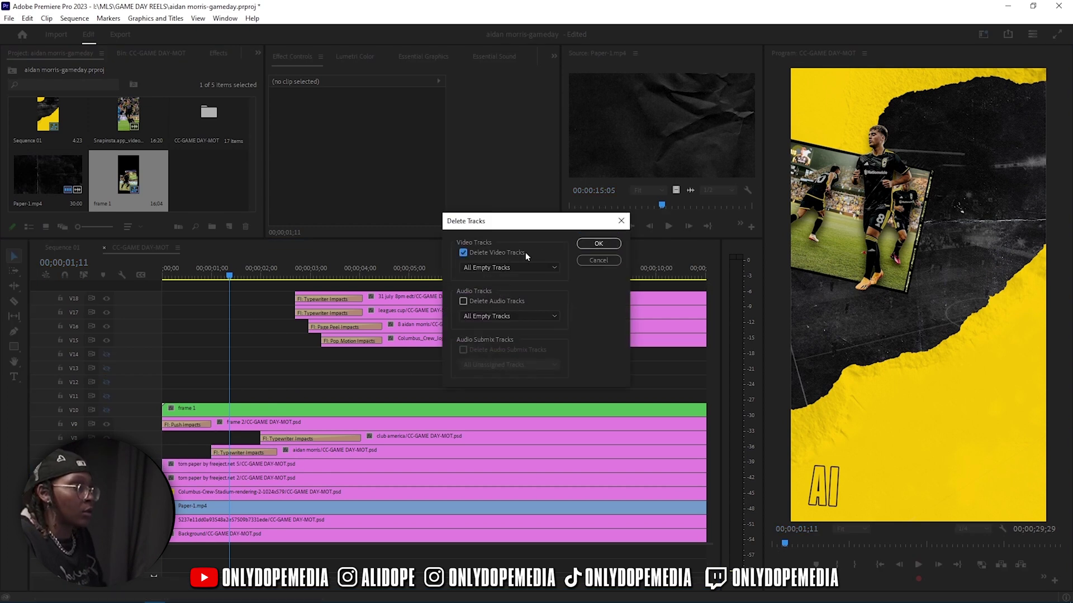
pyautogui.click(598, 244)
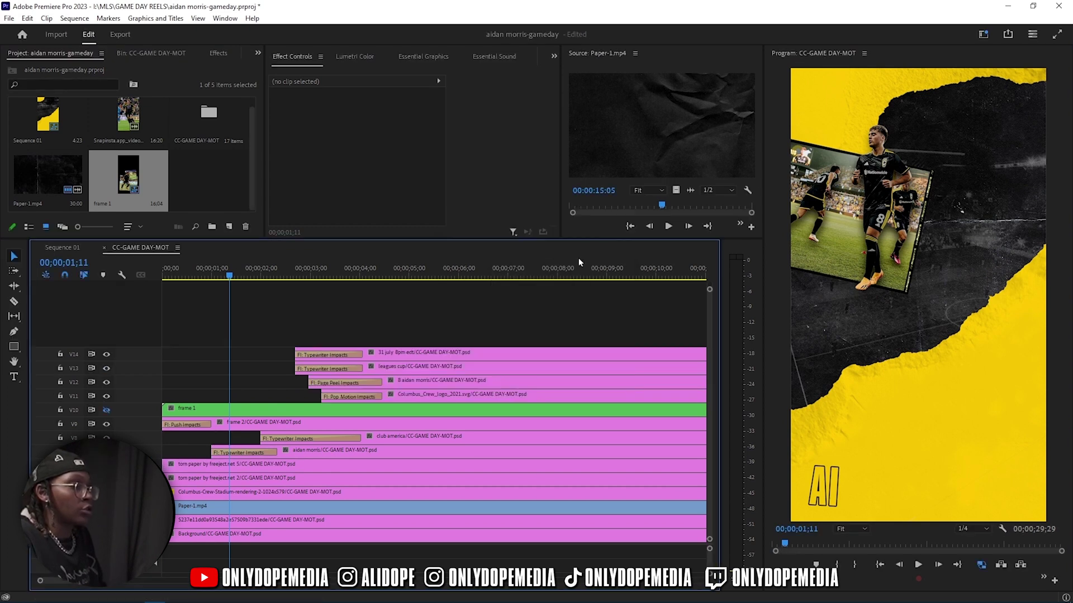
pyautogui.click(240, 410)
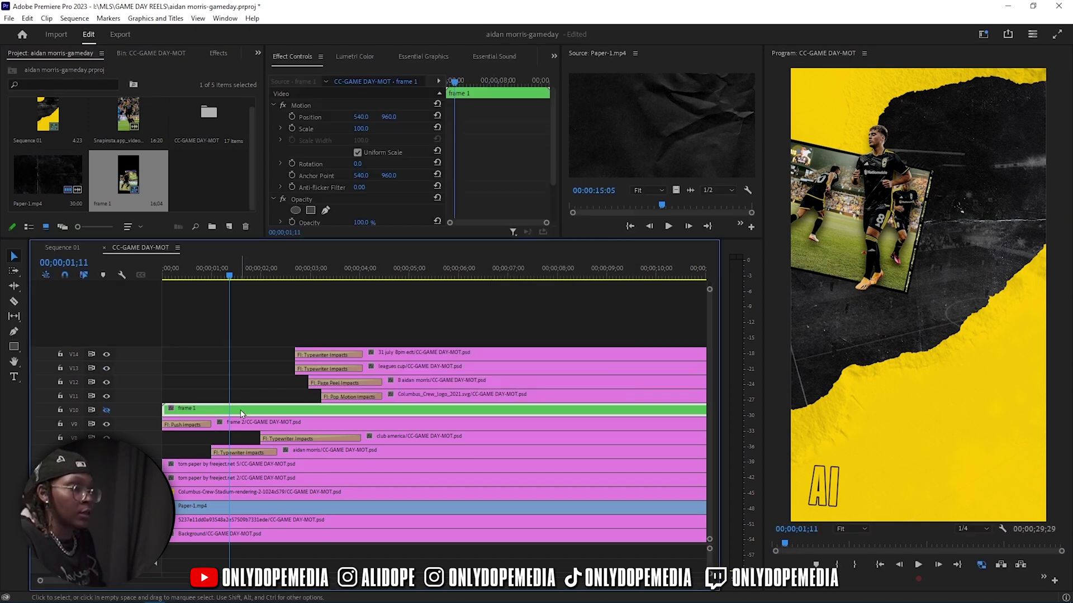
pyautogui.click(107, 410)
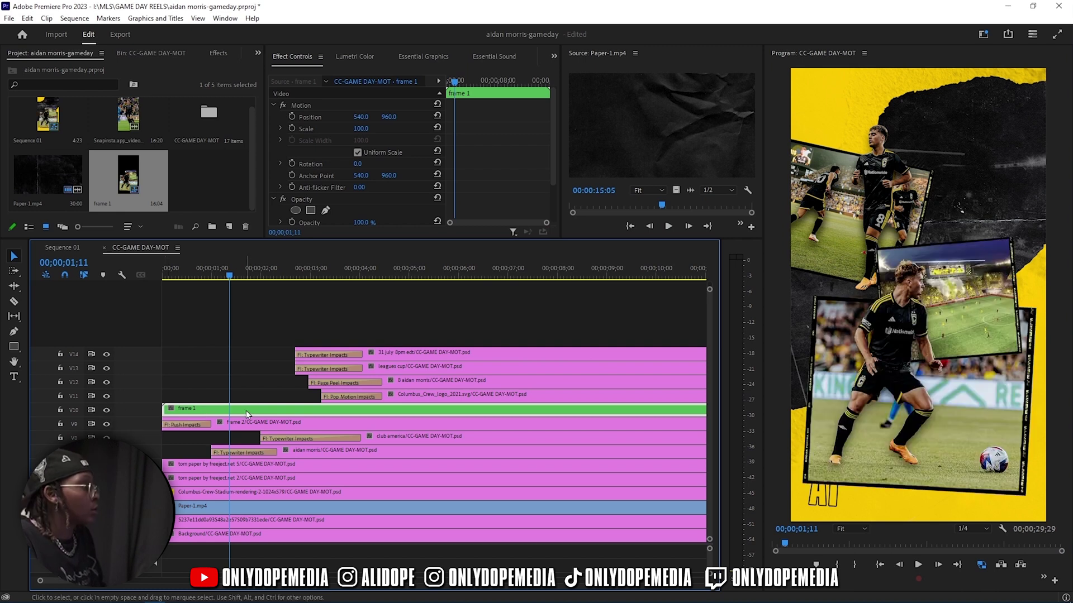
# Delete all empty video tracks inside the frame 1 nested sequence and return to the CC-GAME DAY-MOT sequence.
pyautogui.doubleClick(272, 411)
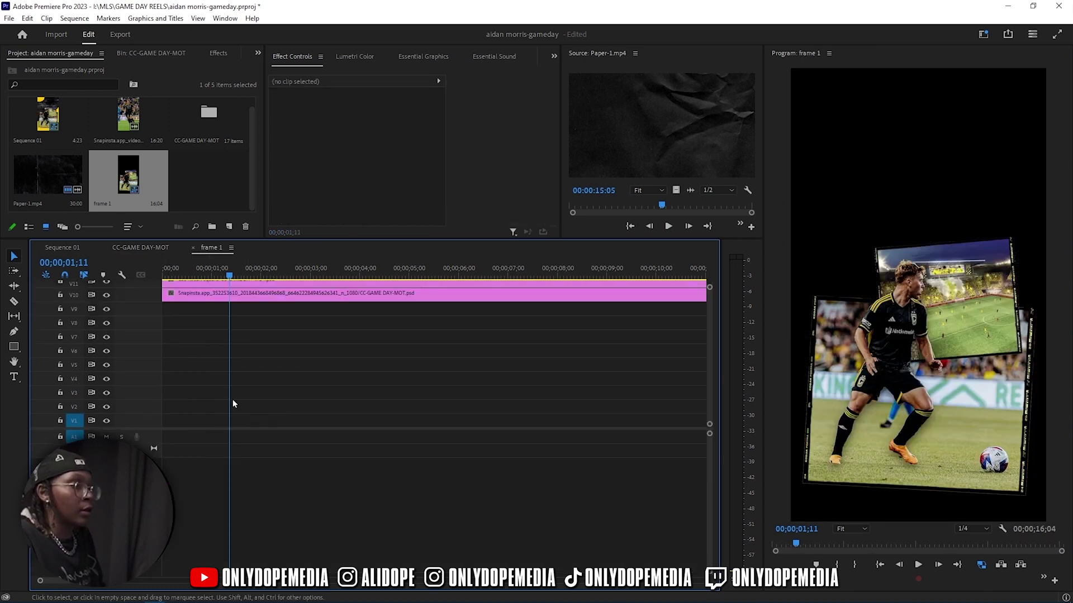
pyautogui.rightClick(157, 364)
pyautogui.click(191, 441)
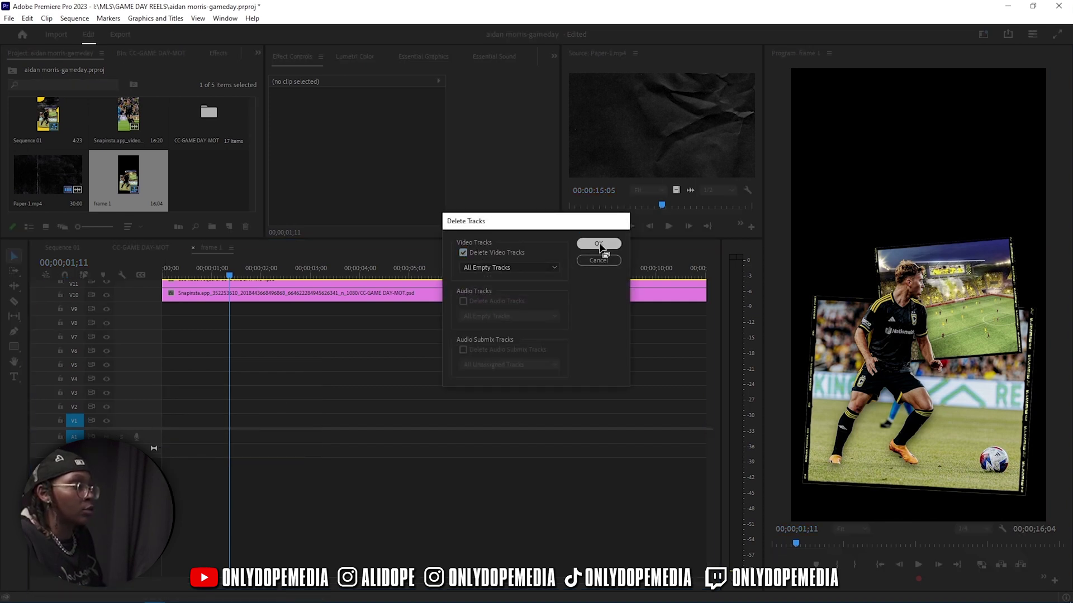
pyautogui.click(598, 244)
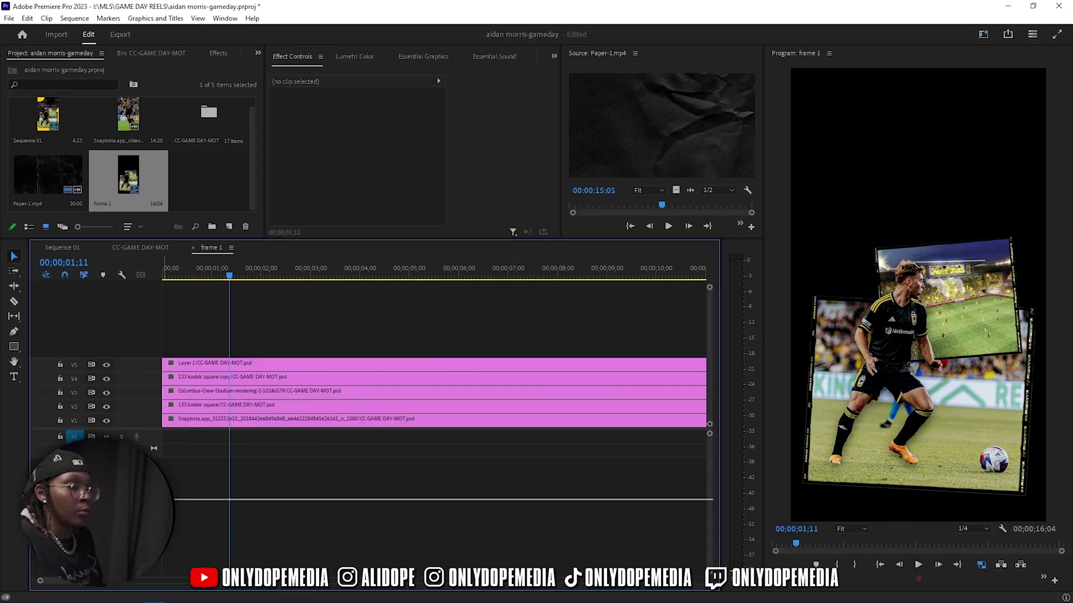
pyautogui.press('=')
pyautogui.press('Home')
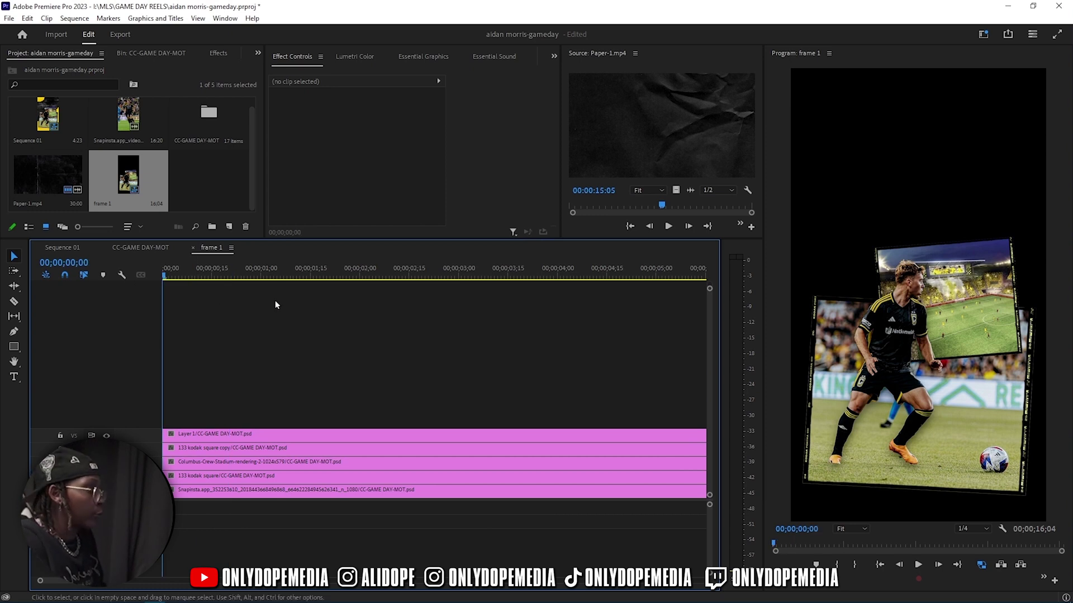
pyautogui.press('=')
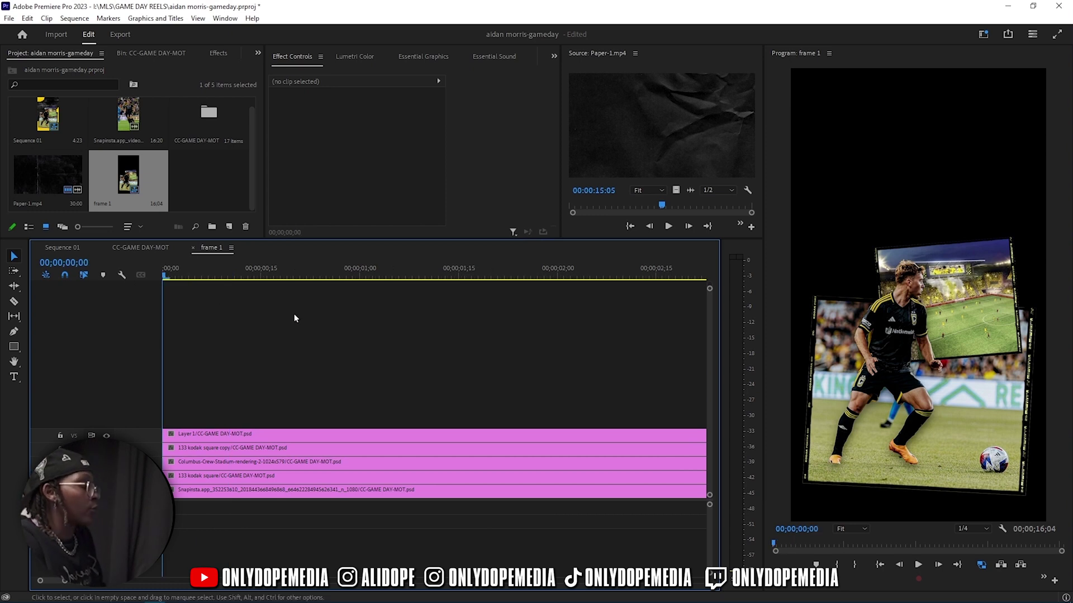
pyautogui.click(196, 434)
pyautogui.click(146, 247)
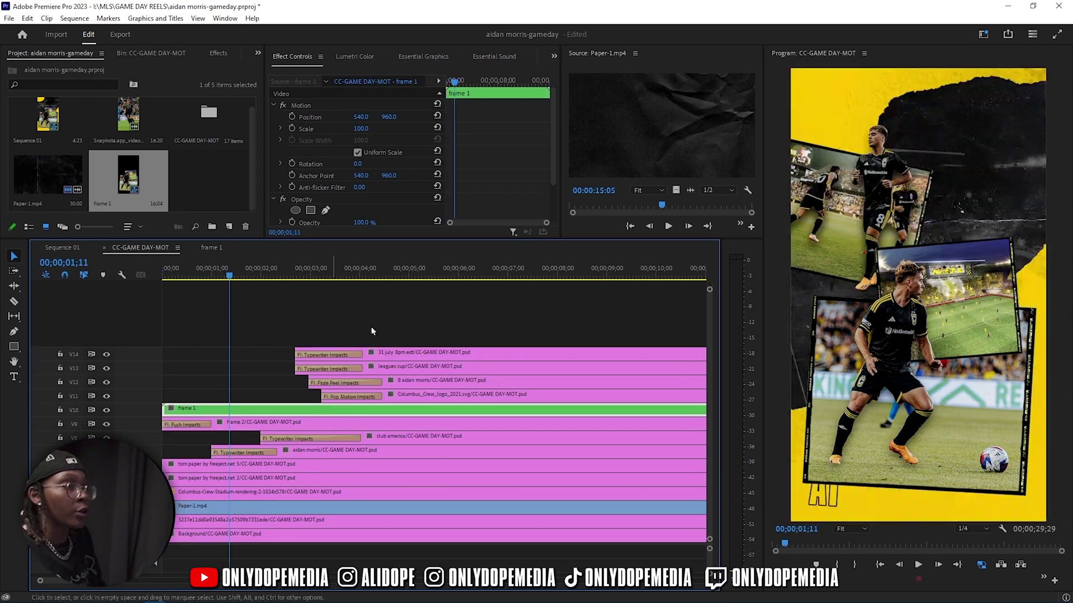
# Trim the frame 1 clip to start at 00;00;01;00 and apply the FI: Push Impacts transition to its start.
pyautogui.click(216, 54)
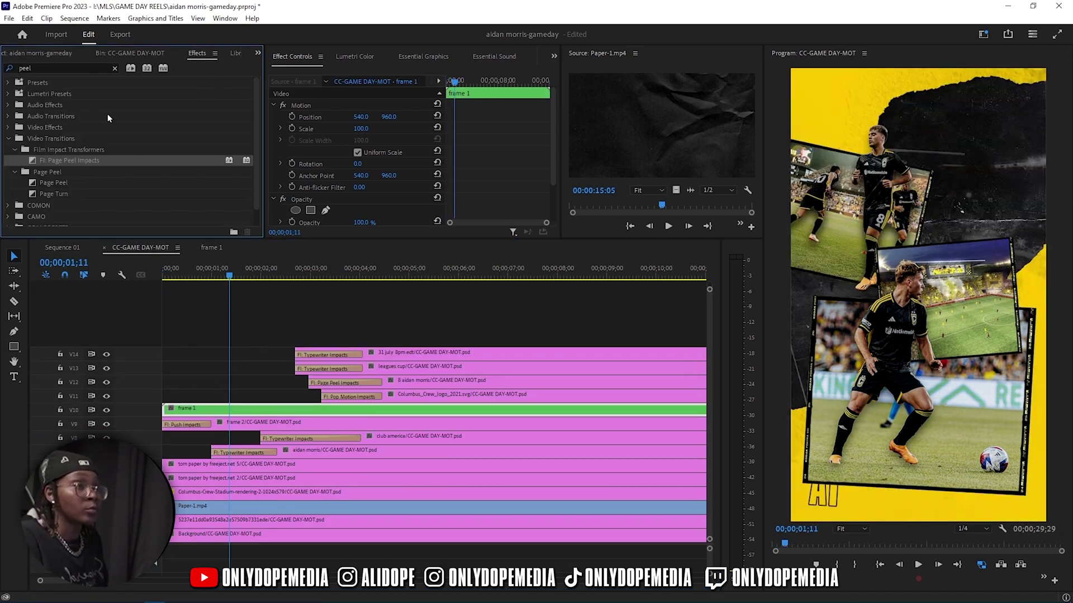
pyautogui.click(103, 68)
pyautogui.write('push')
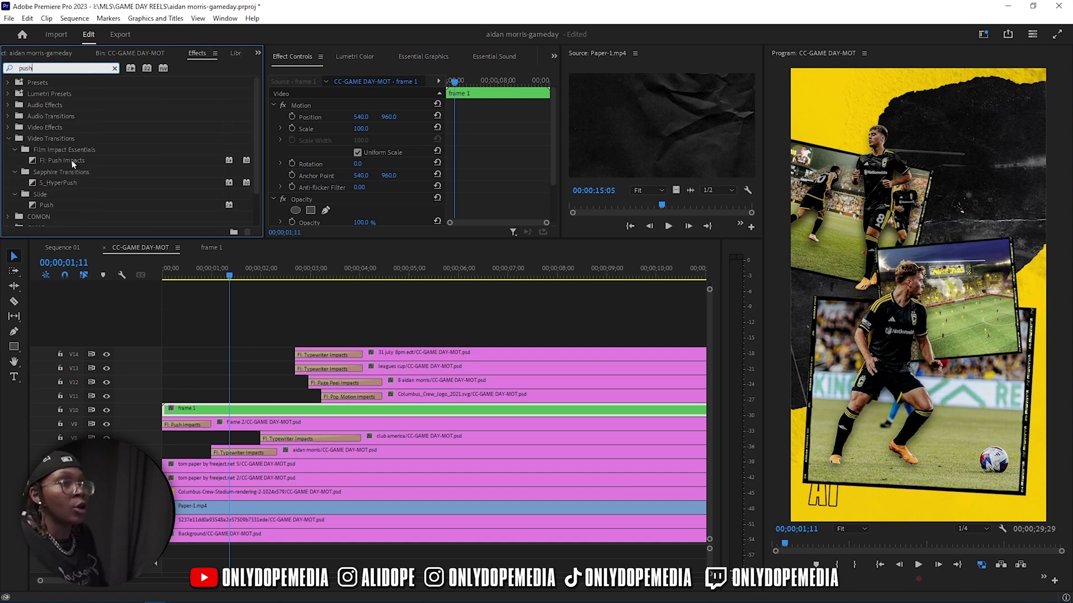
pyautogui.moveTo(197, 411); pyautogui.dragTo(246, 417)
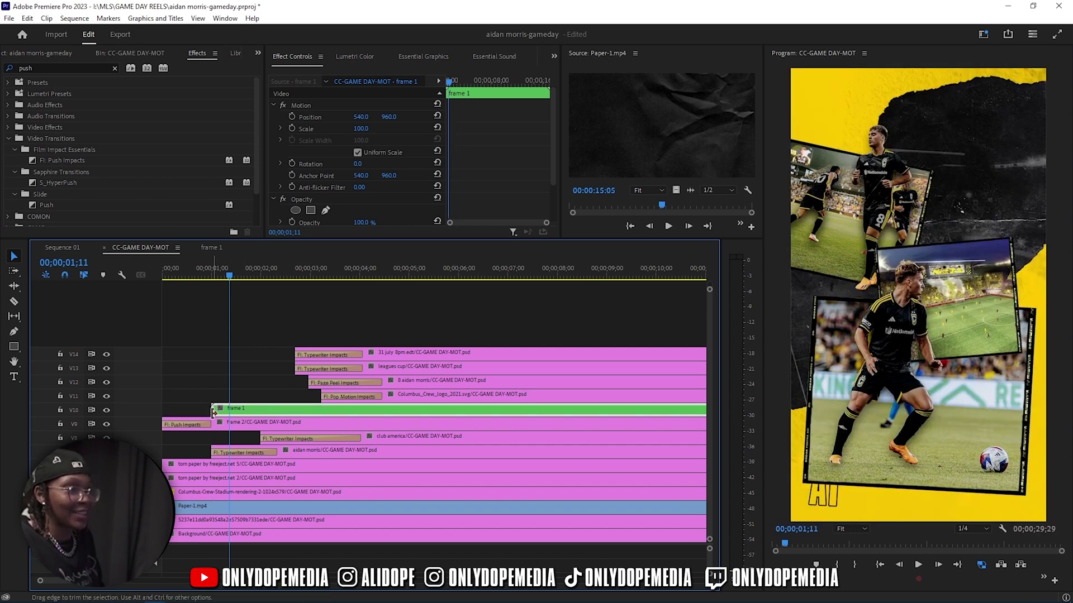
pyautogui.moveTo(61, 162); pyautogui.dragTo(220, 410)
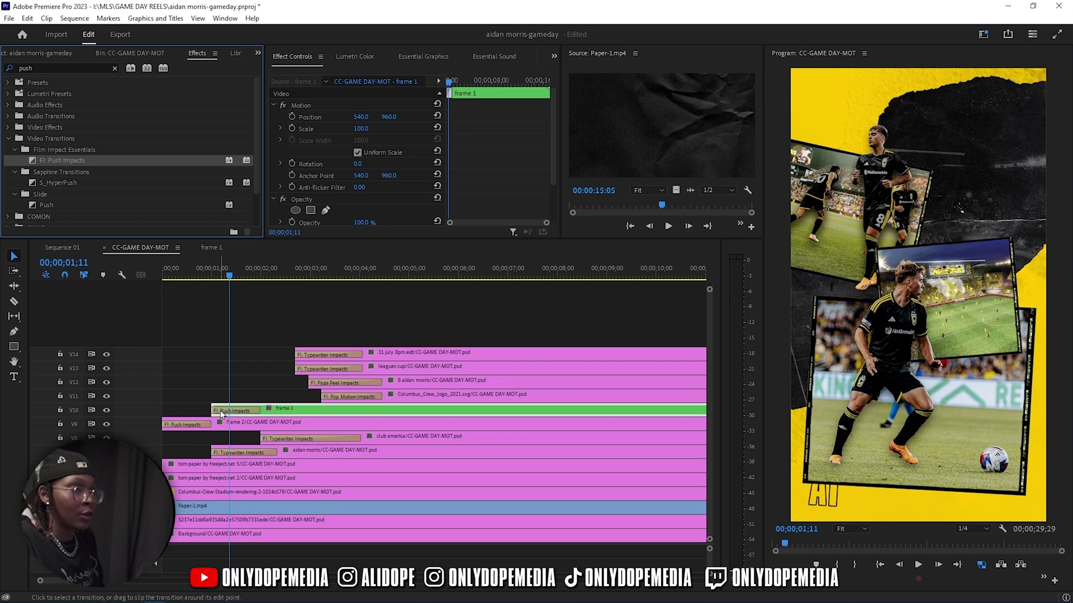
# Randomize the frame 1 clip's Push Impacts settings with Surprise Me, set its direction to Up and preview the animation.
pyautogui.click(235, 410)
pyautogui.scroll(-4, 454, 177)
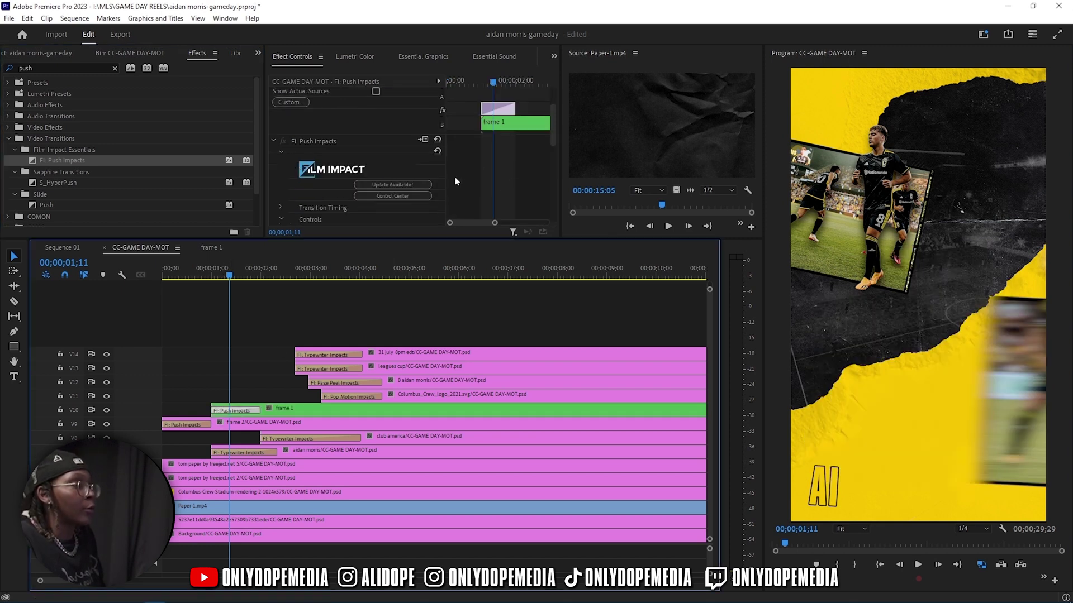
pyautogui.click(374, 210)
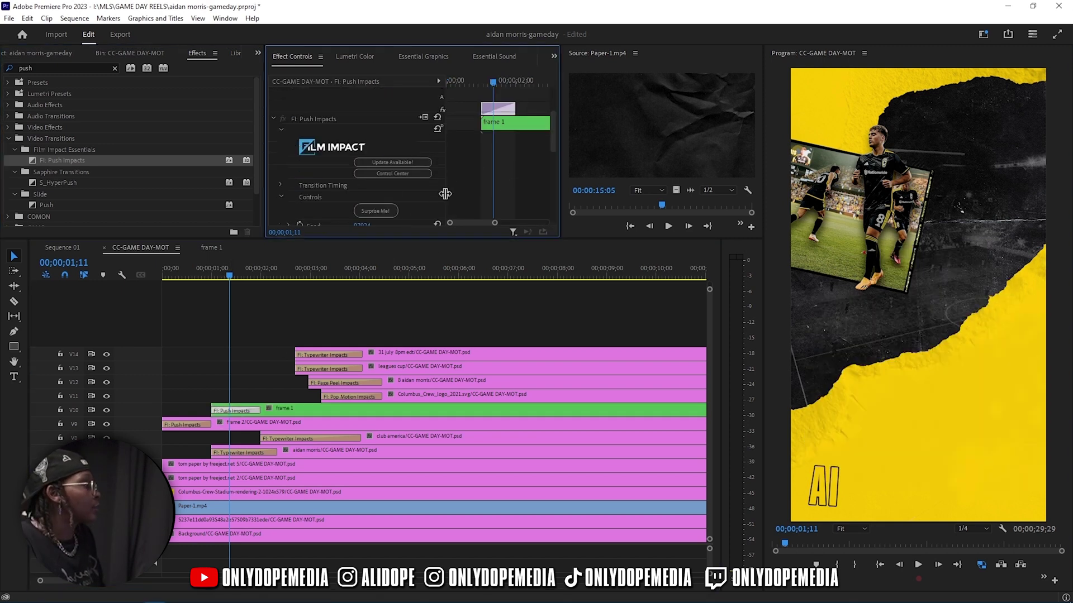
pyautogui.scroll(-5, 458, 186)
pyautogui.click(382, 204)
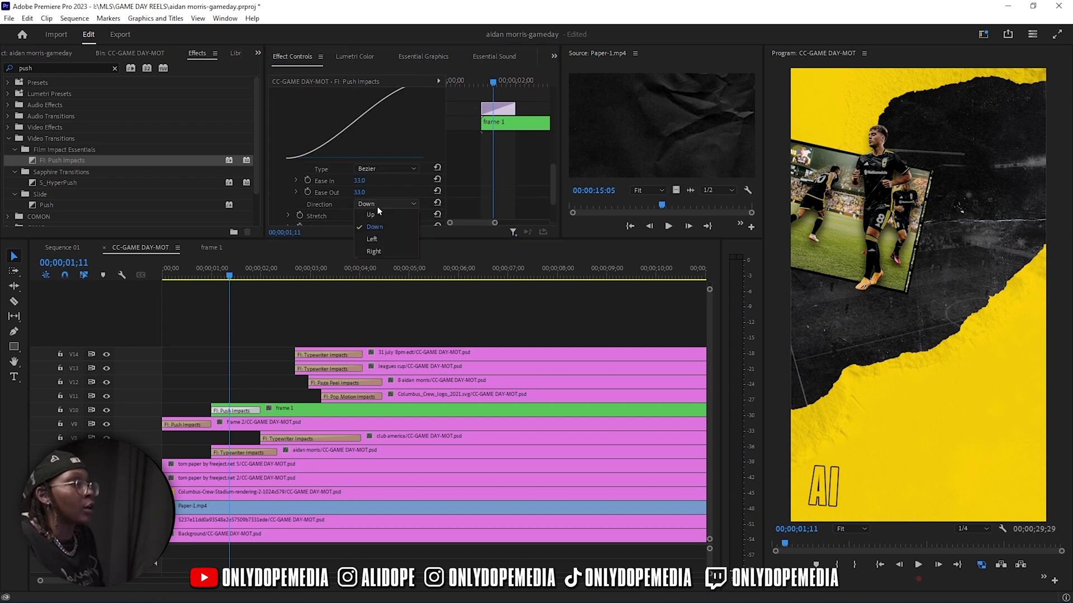
pyautogui.click(382, 216)
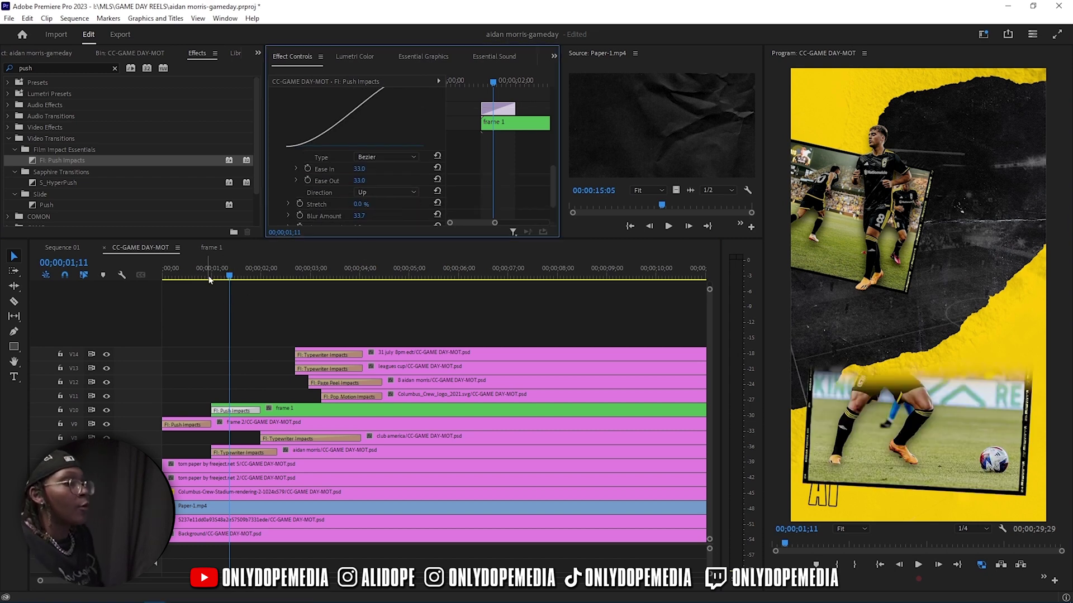
pyautogui.moveTo(210, 280); pyautogui.dragTo(247, 283)
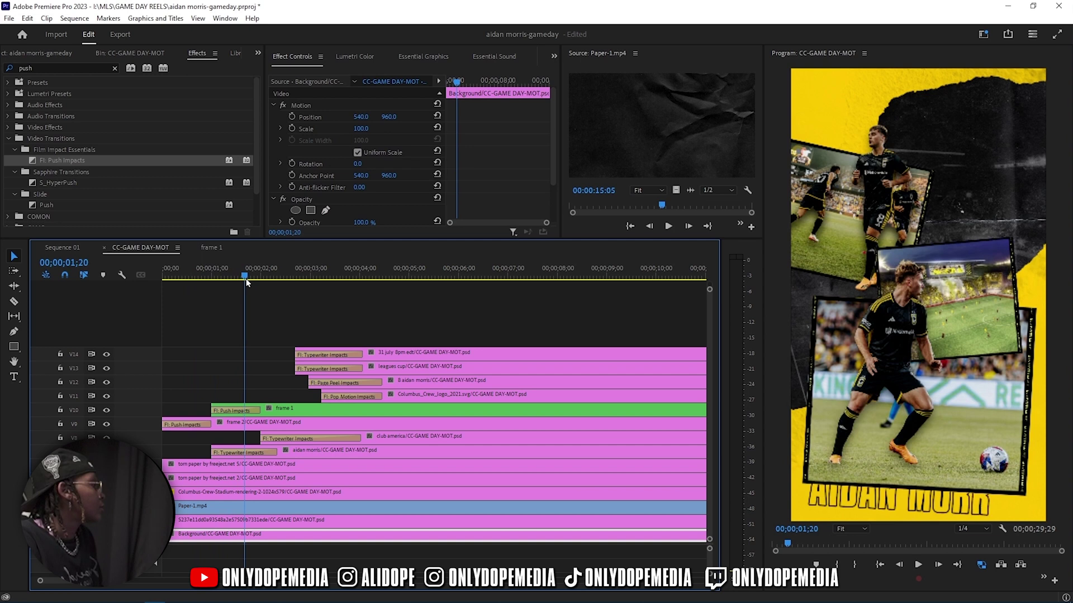
# Randomize the frame 1 clip's Push Impacts transition again with Surprise Me and set its direction back to Up.
pyautogui.click(234, 411)
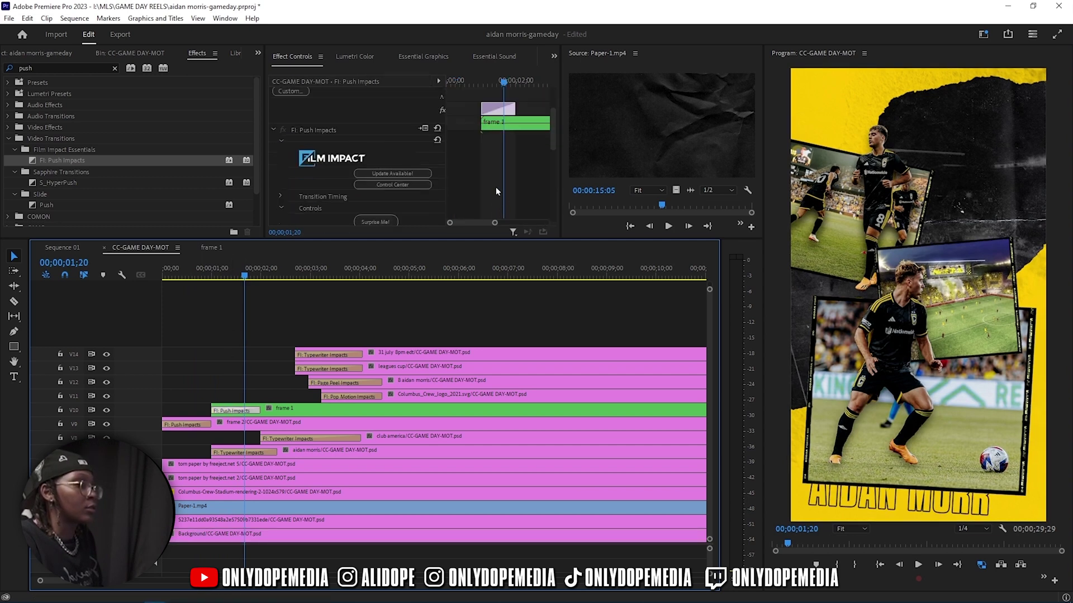
pyautogui.scroll(-2, 367, 196)
pyautogui.click(367, 188)
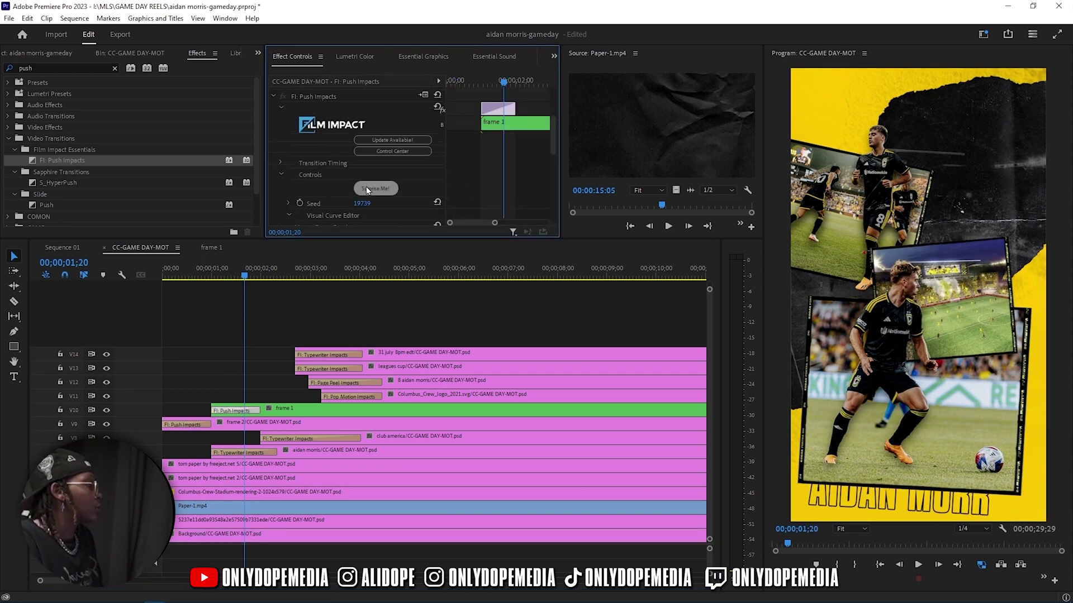
pyautogui.scroll(-6, 469, 167)
pyautogui.scroll(-3, 412, 179)
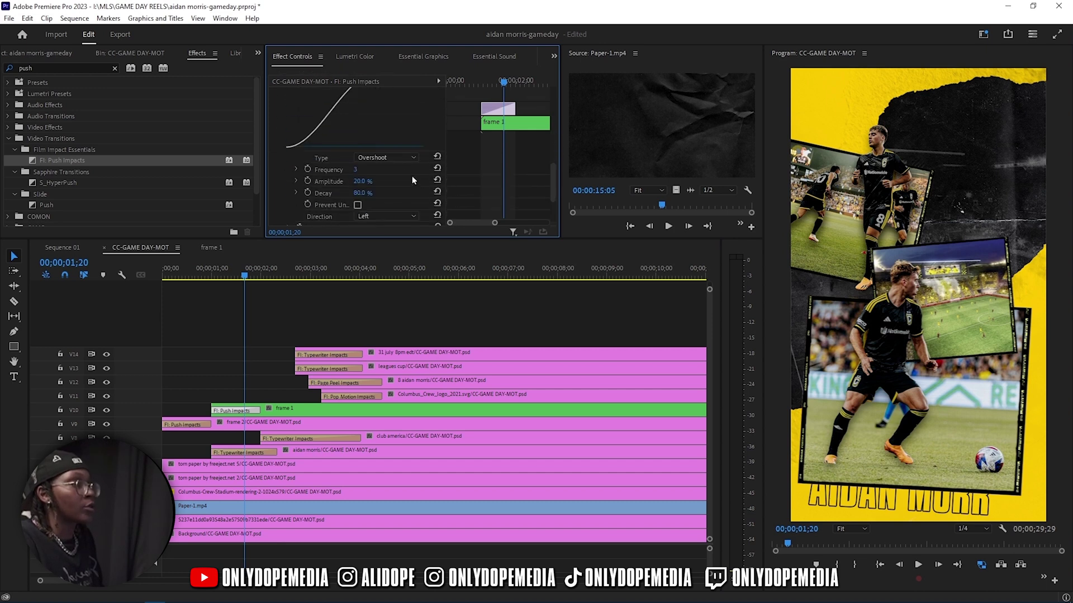
pyautogui.click(380, 219)
pyautogui.click(380, 230)
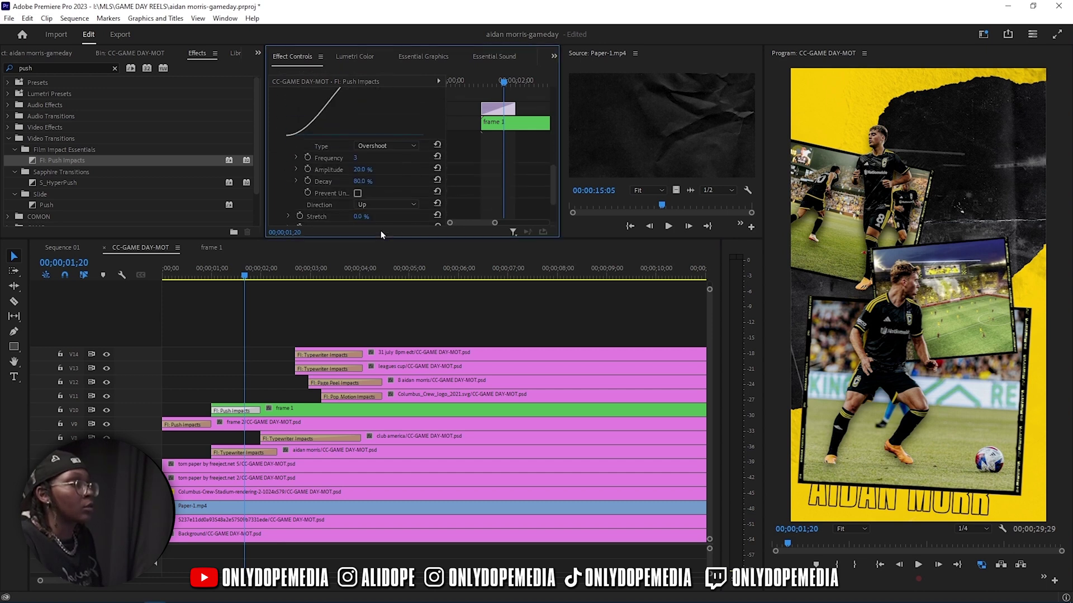
# Lengthen the Push Impacts transition on the frame 2 clip and move the aidan morris text clip to start at 00;00;01;18.
pyautogui.moveTo(244, 275)
pyautogui.mouseDown()
pyautogui.moveTo(175, 275)
pyautogui.moveTo(226, 275)
pyautogui.mouseUp()
pyautogui.moveTo(211, 423); pyautogui.dragTo(225, 423)
pyautogui.moveTo(207, 275); pyautogui.dragTo(242, 282)
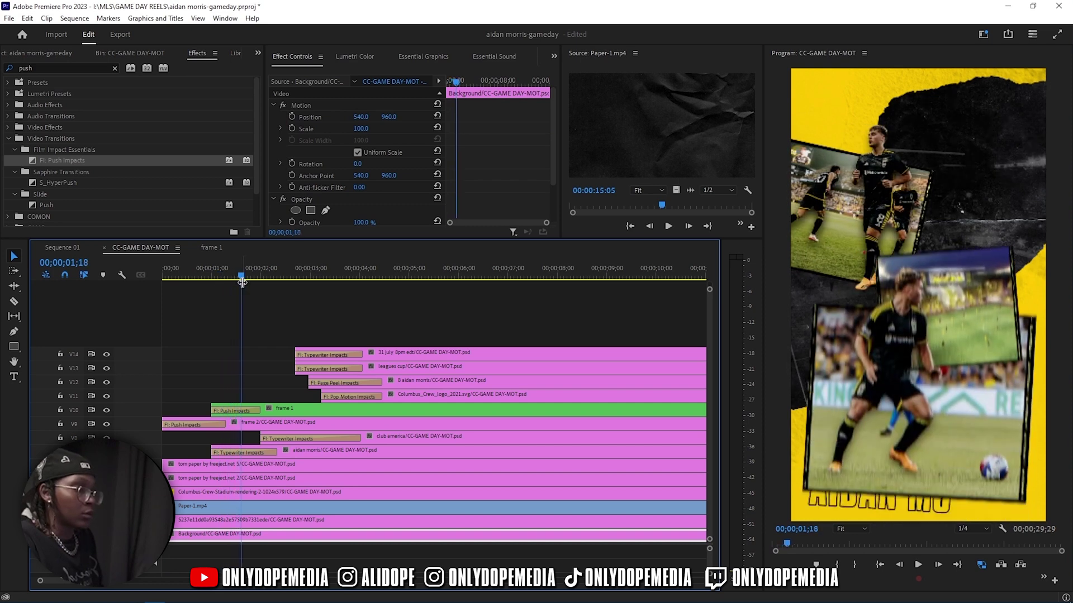
pyautogui.moveTo(282, 454); pyautogui.dragTo(315, 454)
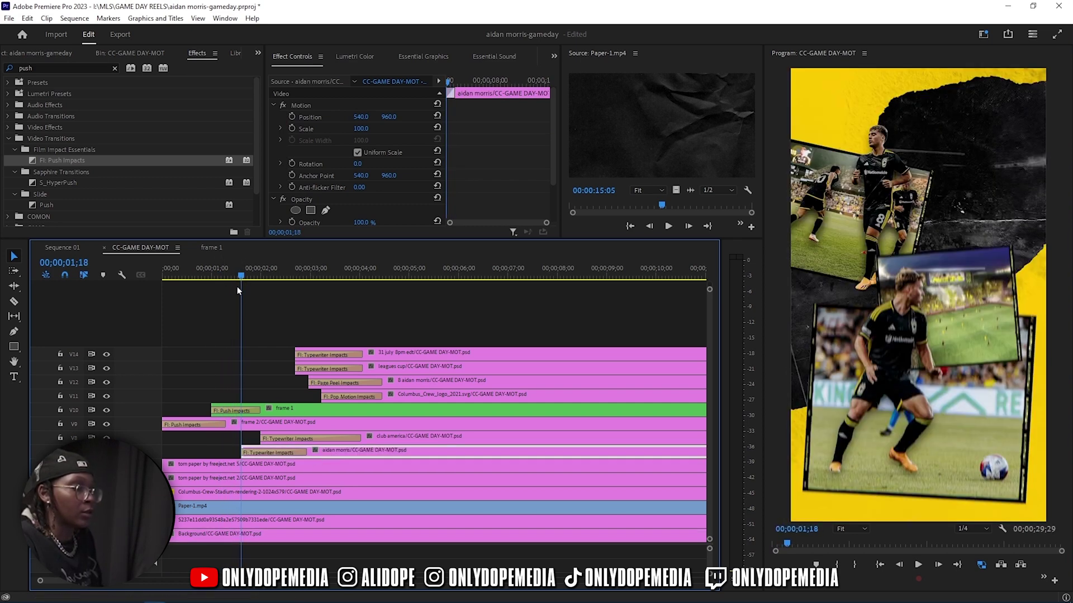
# Open the frame 1 nested sequence from 00;00;06;00 and split all five of its clips at 00;00;05;00.
pyautogui.moveTo(236, 286); pyautogui.dragTo(458, 303)
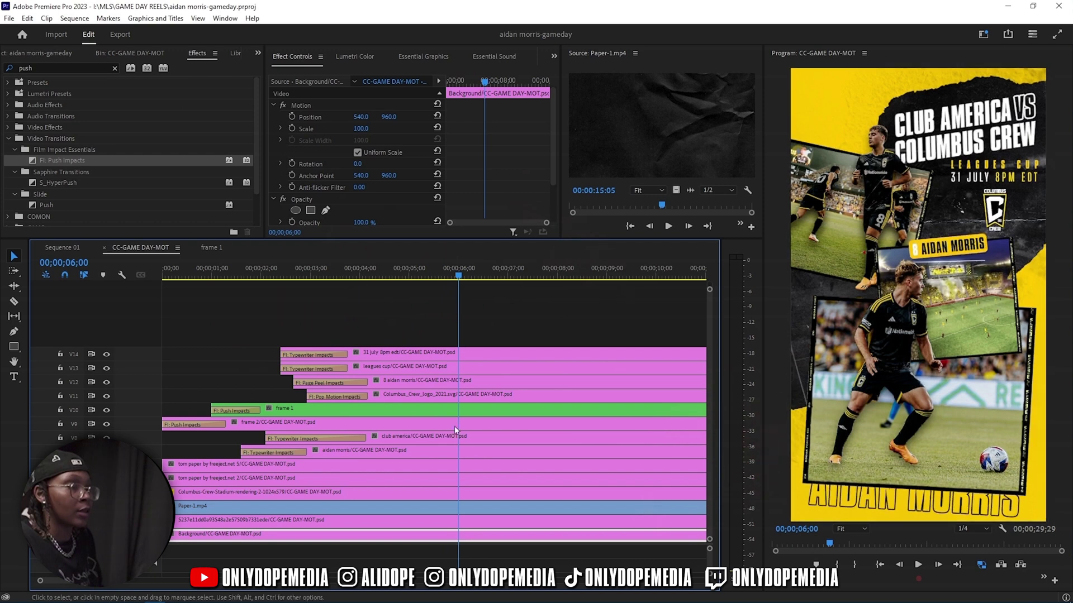
pyautogui.click(464, 411)
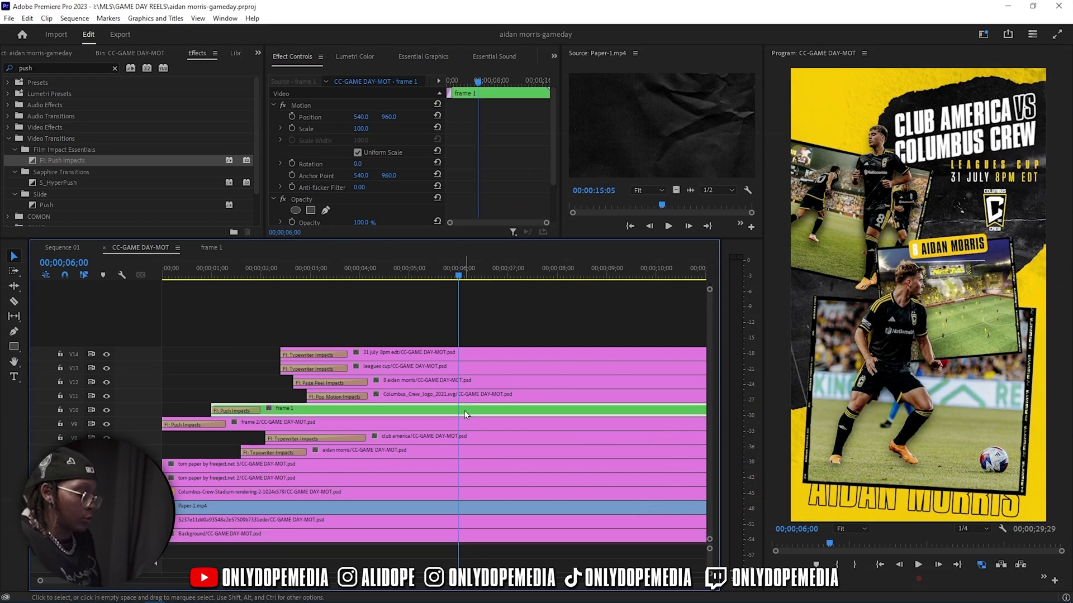
pyautogui.doubleClick(465, 412)
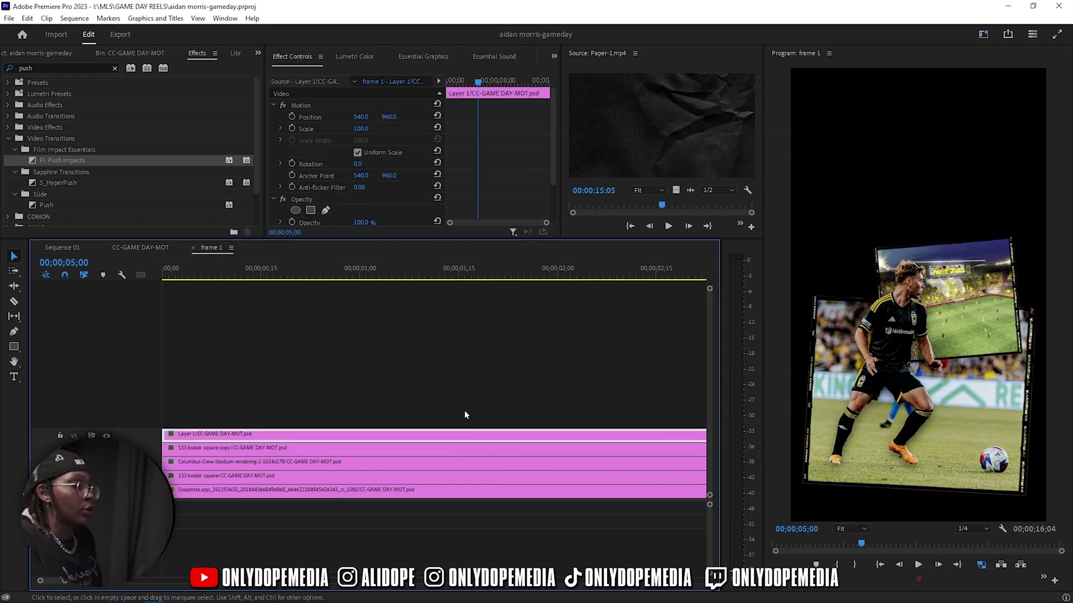
pyautogui.scroll(-5, 459, 407)
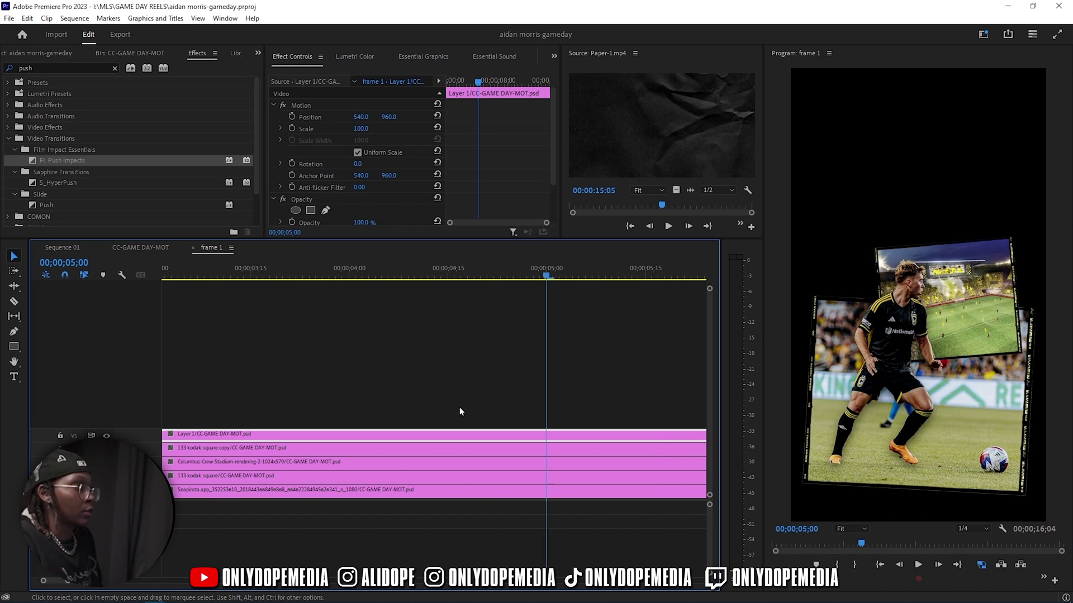
pyautogui.scroll(-2, 459, 407)
pyautogui.moveTo(467, 405); pyautogui.dragTo(458, 498)
pyautogui.hotkey('ctrl', 'k')
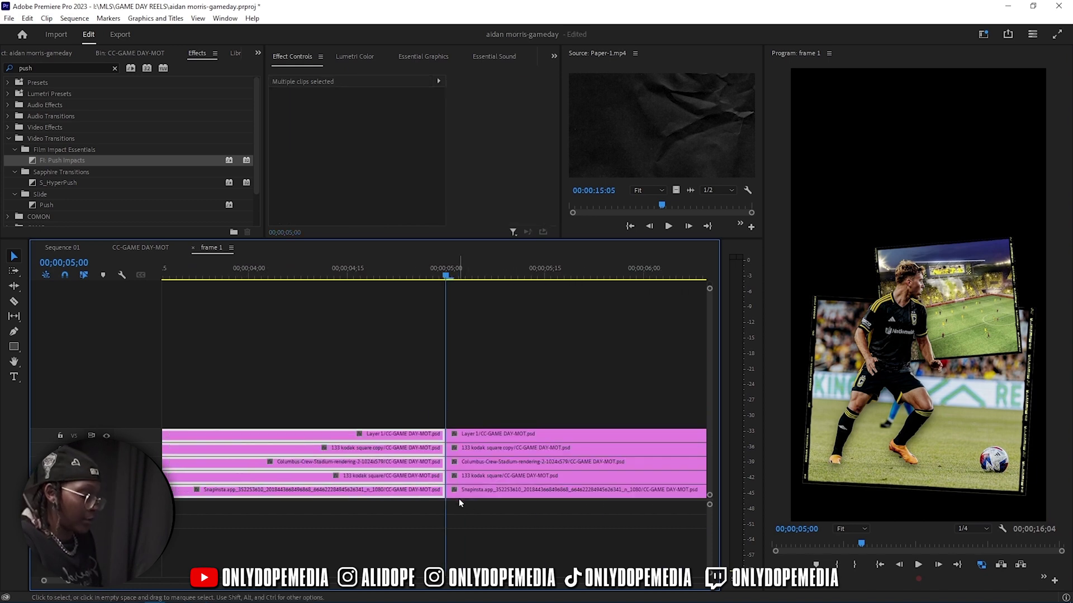
pyautogui.scroll(-3, 458, 498)
pyautogui.click(288, 344)
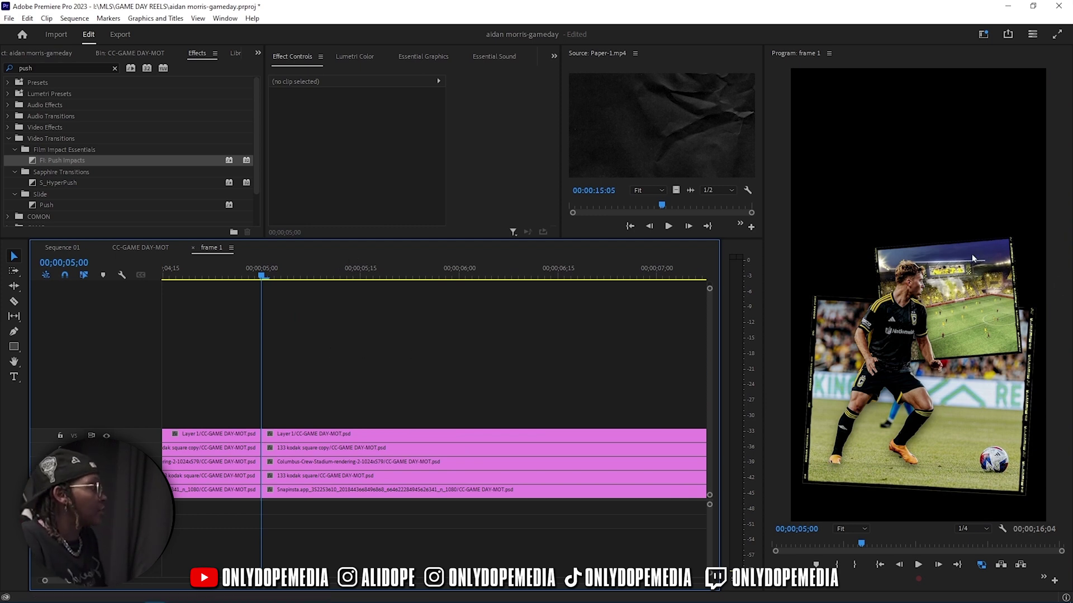
# Disable and re-enable the Columbus-Crew-Stadium clip after the cut to check which picture it controls.
pyautogui.click(310, 462)
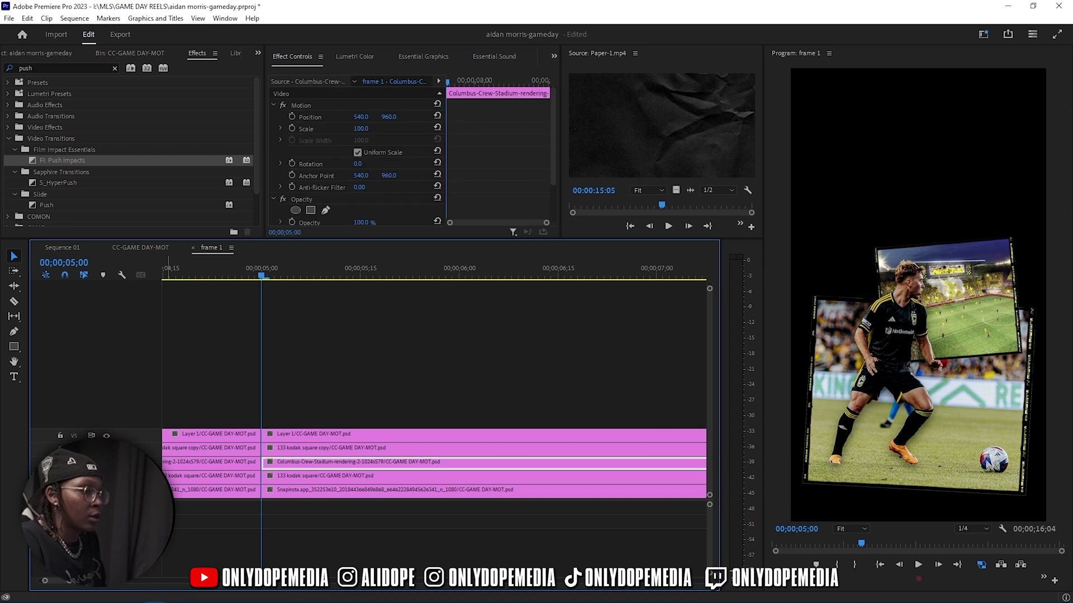
pyautogui.hotkey('shift', 'e')
pyautogui.hotkey('shift', 'e')
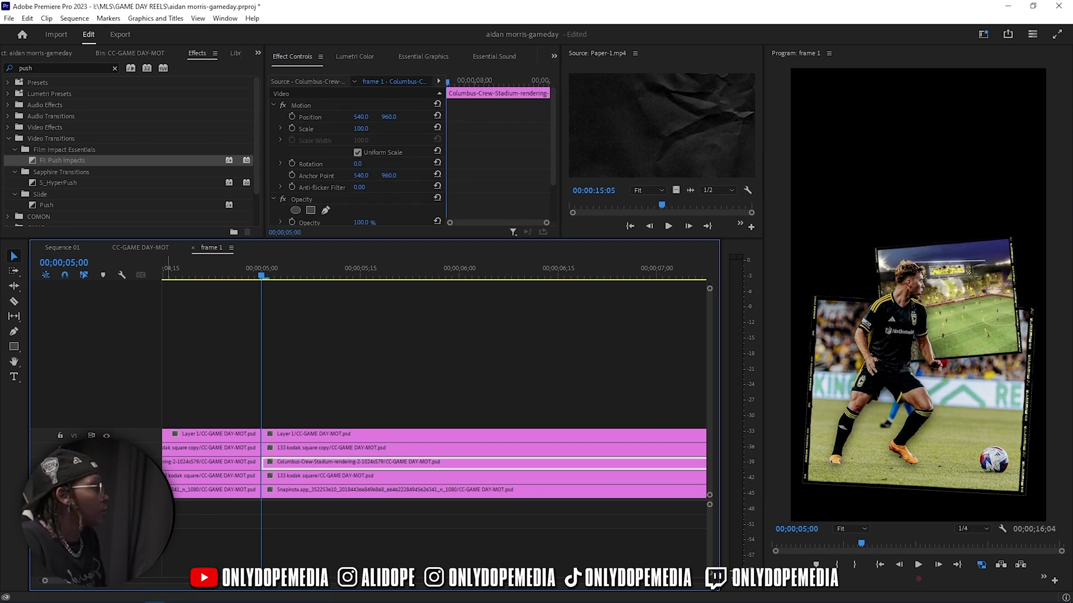
# Load the Snapinsta video into an enlarged source viewer and mark an in-to-out range of 5:01.
pyautogui.click(57, 55)
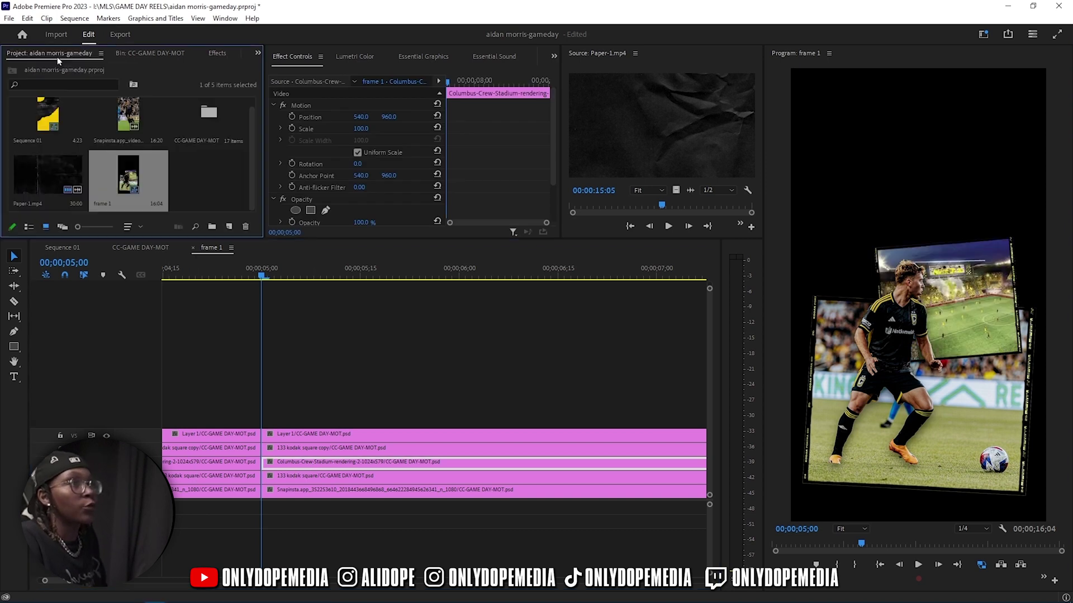
pyautogui.click(128, 115)
pyautogui.doubleClick(129, 115)
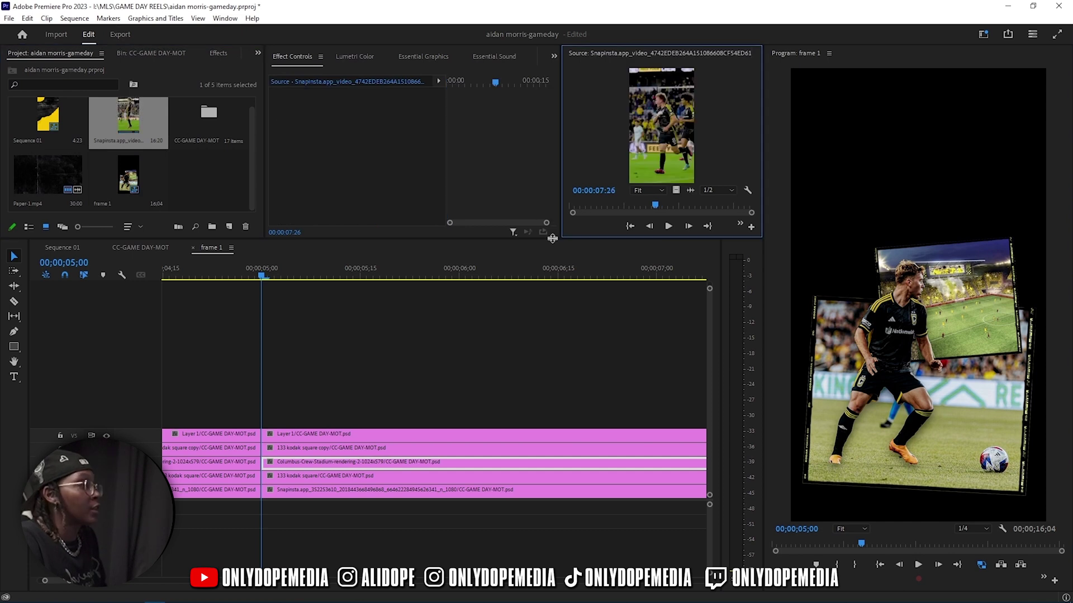
pyautogui.moveTo(565, 238); pyautogui.dragTo(555, 385)
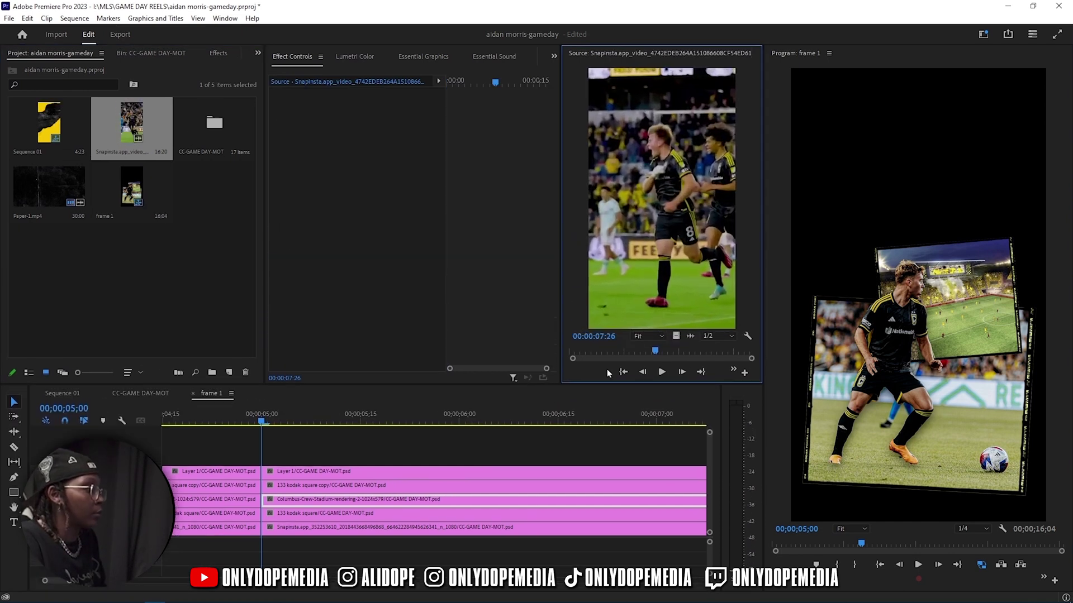
pyautogui.moveTo(654, 351); pyautogui.dragTo(734, 313)
pyautogui.press('o')
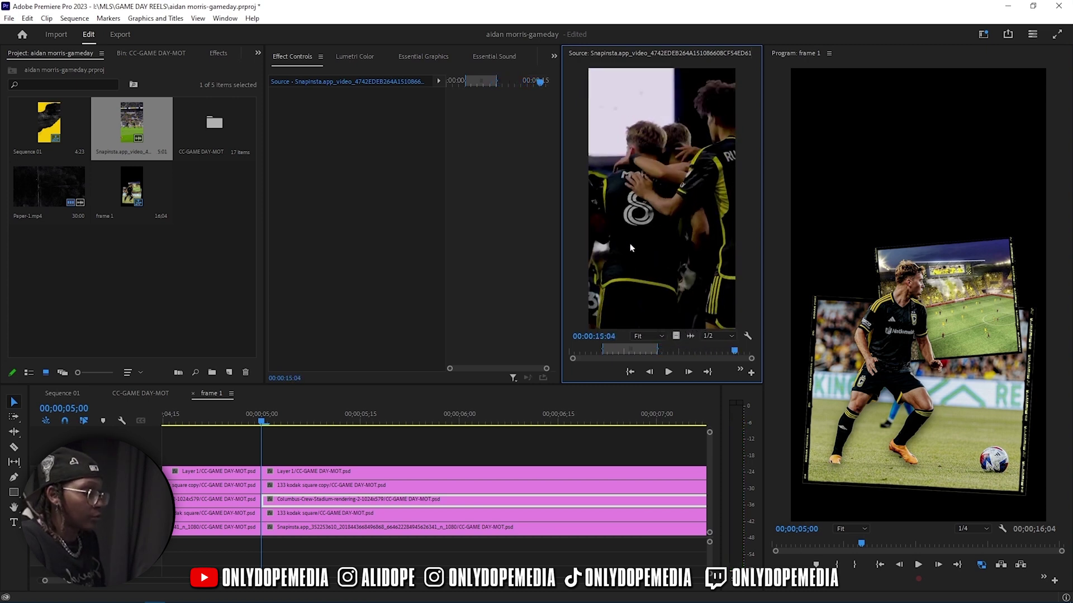
# Replace the stadium clip after 00;00;05;00 with the marked Snapinsta video, picture only, and extend it to where the other clips end.
pyautogui.click(368, 504)
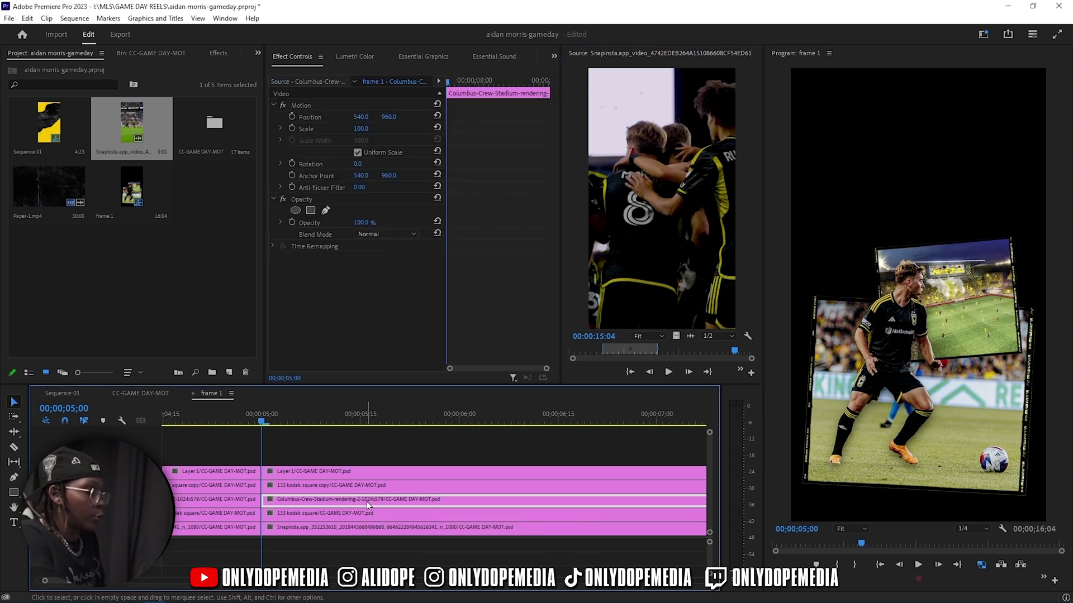
pyautogui.press('Delete')
pyautogui.moveTo(676, 336); pyautogui.dragTo(265, 510)
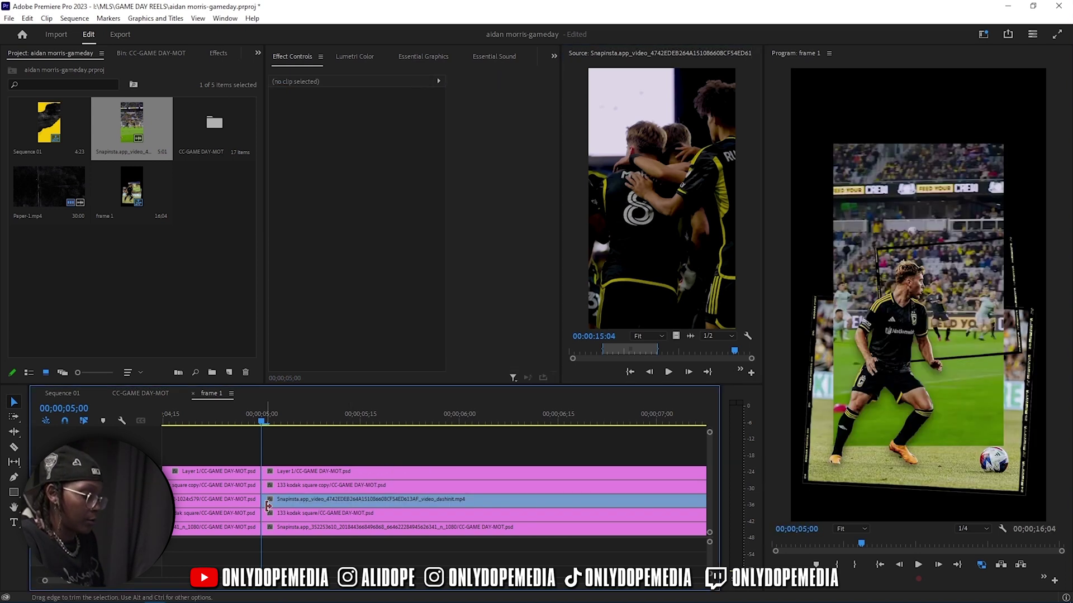
pyautogui.press('-')
pyautogui.press('-')
pyautogui.press('-')
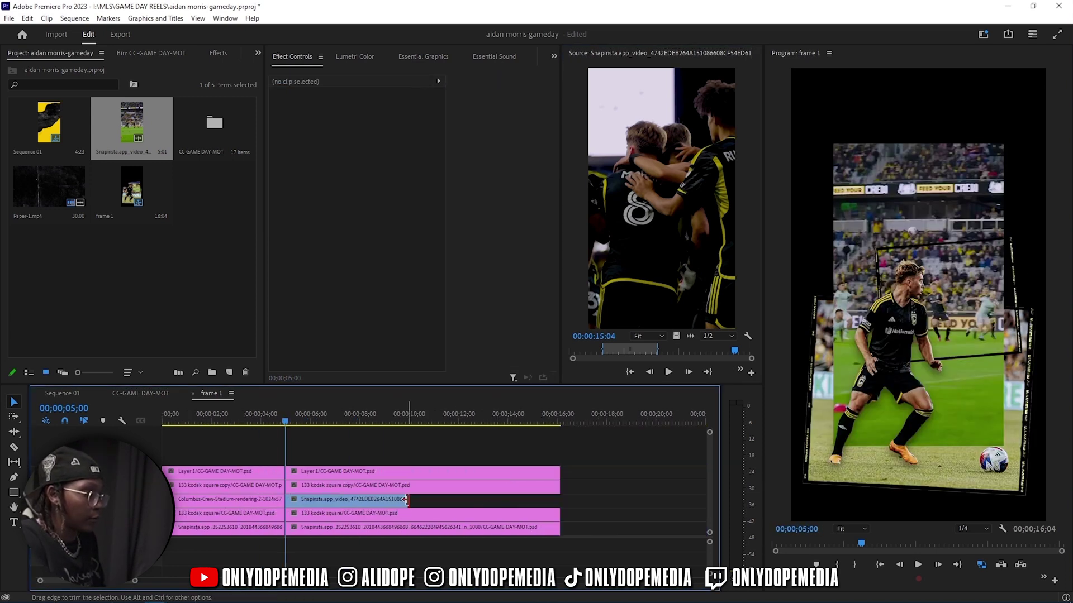
pyautogui.moveTo(409, 499); pyautogui.dragTo(559, 498)
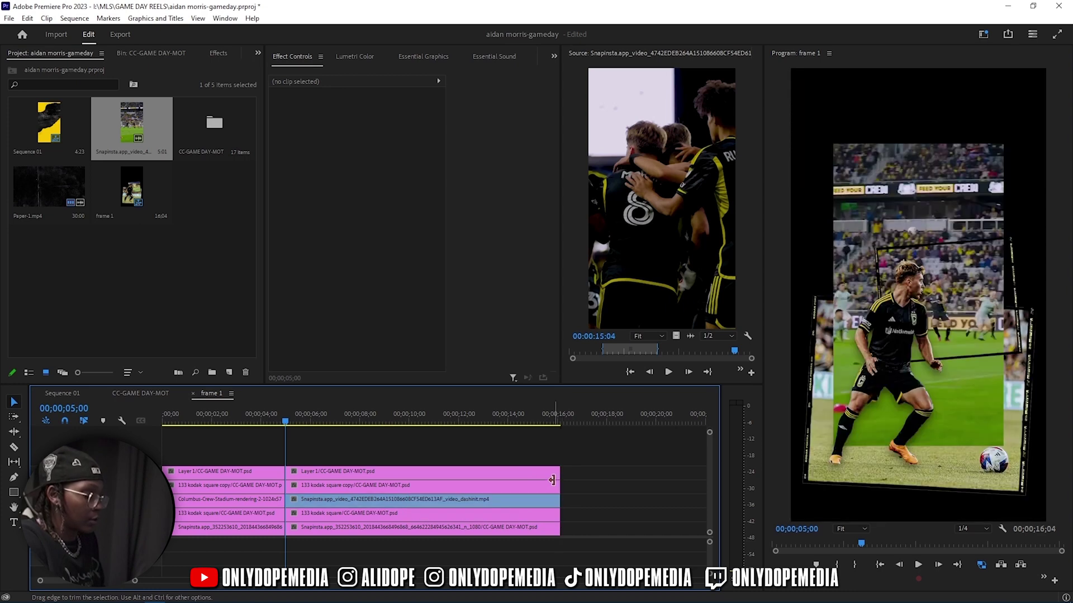
# Apply the Crop effect to the video clip and fit it over the upper photo frame at position 659, 1065, scale 79 and rotation -4°.
pyautogui.click(316, 504)
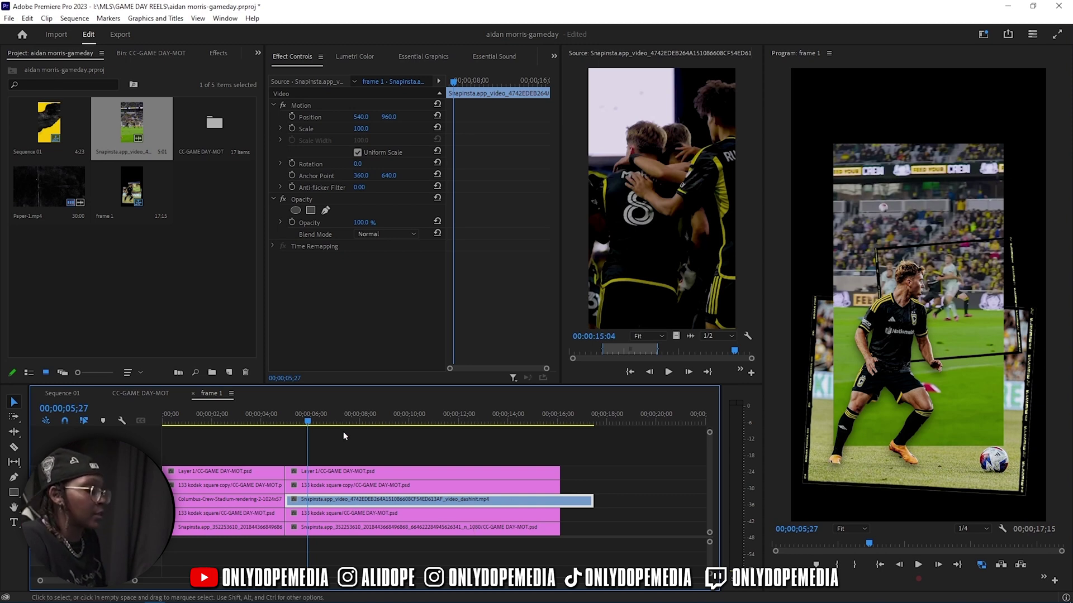
pyautogui.click(218, 53)
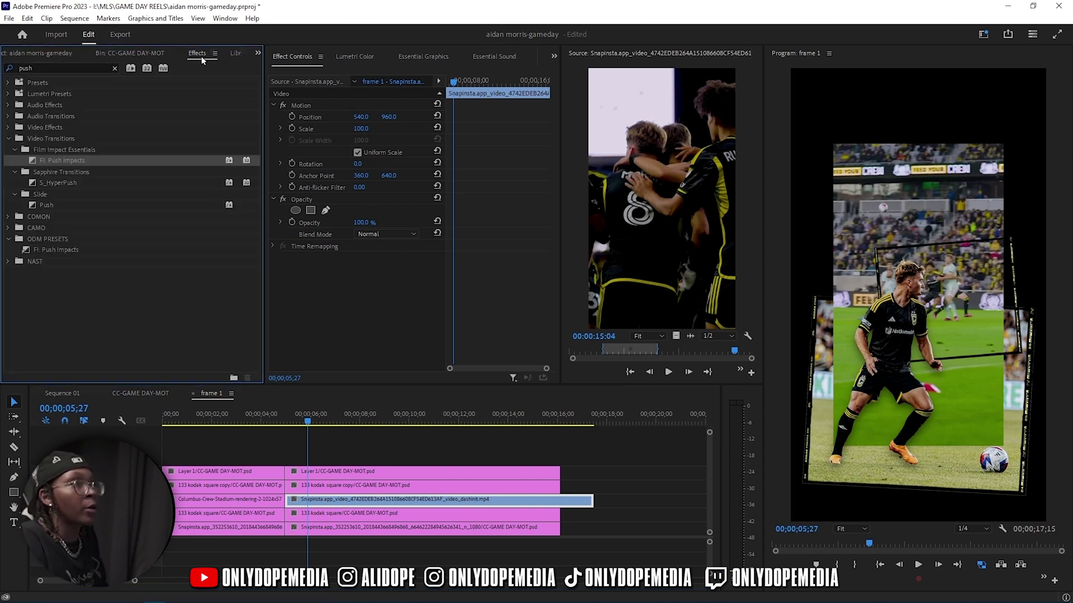
pyautogui.click(106, 67)
pyautogui.write('op')
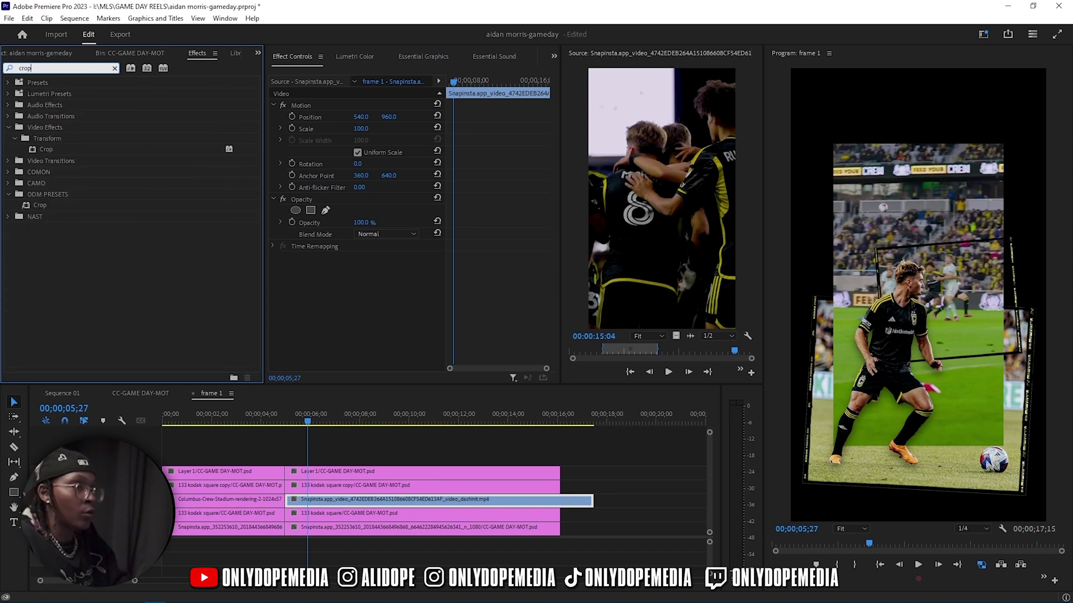
pyautogui.moveTo(59, 152); pyautogui.dragTo(330, 506)
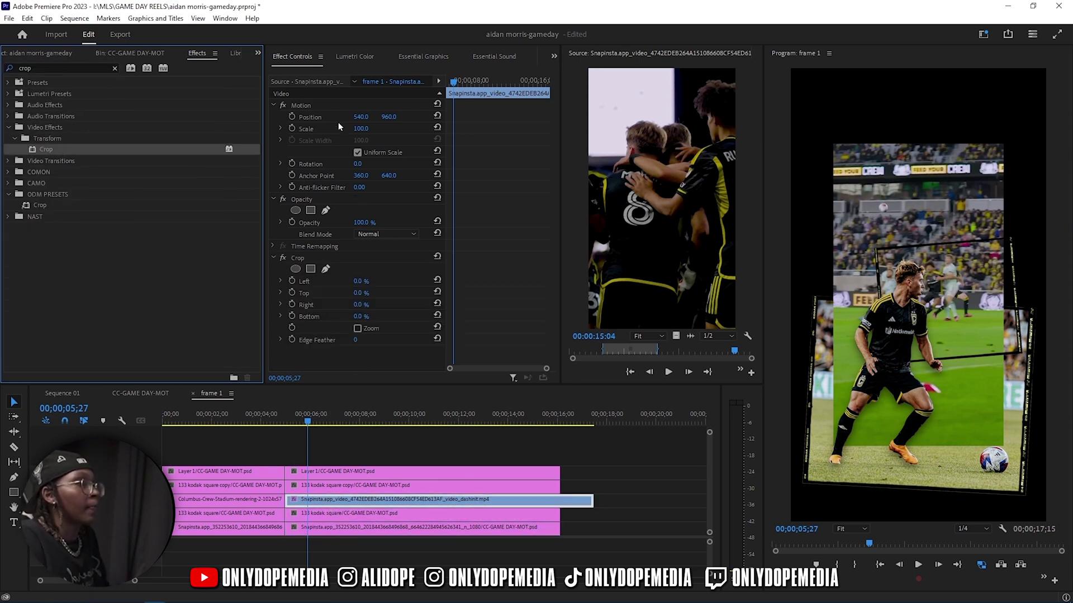
pyautogui.click(345, 107)
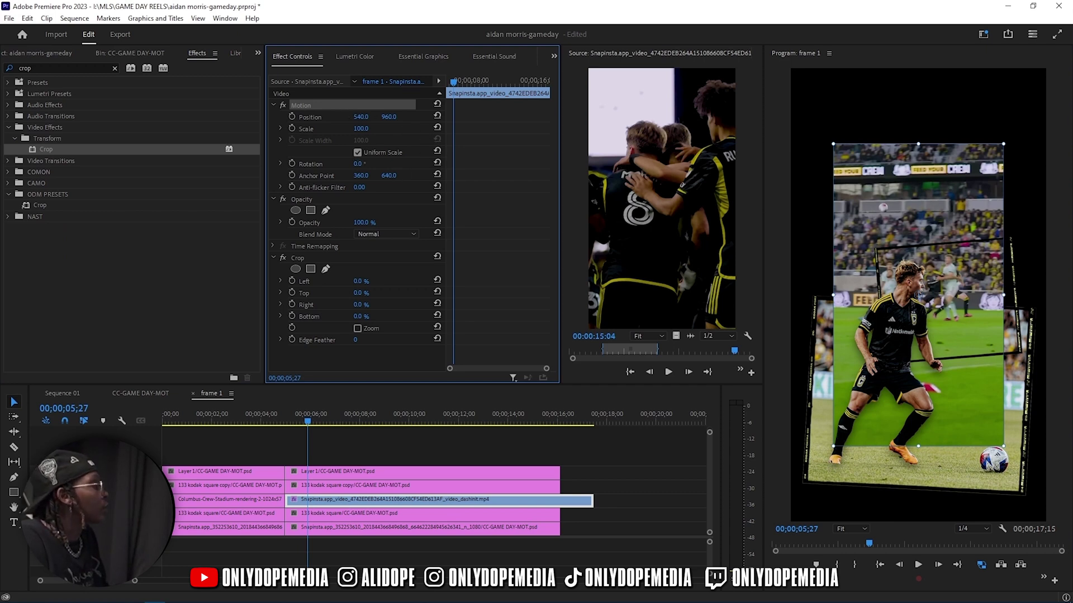
# Crop the video 34% at the bottom and 18% at the top, trim its end flush with the other clips and save the project.
pyautogui.click(357, 258)
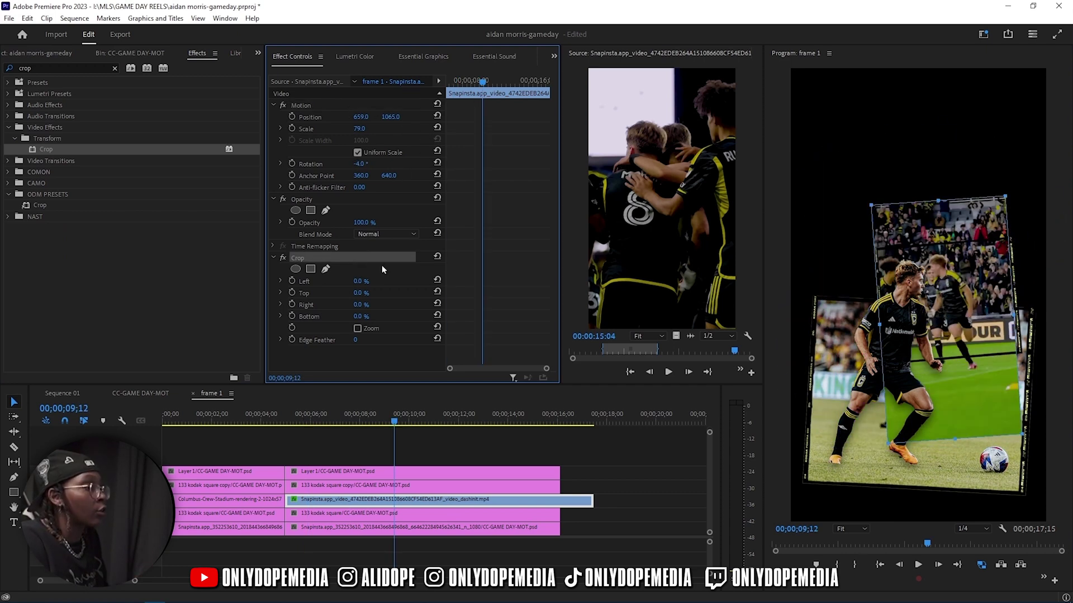
pyautogui.moveTo(956, 445); pyautogui.dragTo(938, 374)
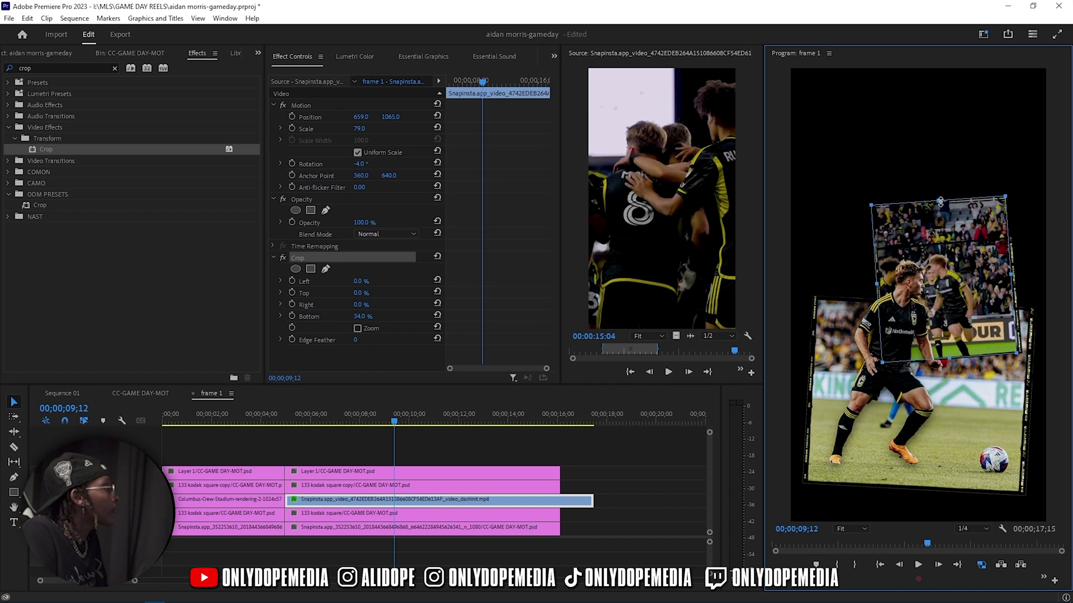
pyautogui.moveTo(940, 201); pyautogui.dragTo(940, 231)
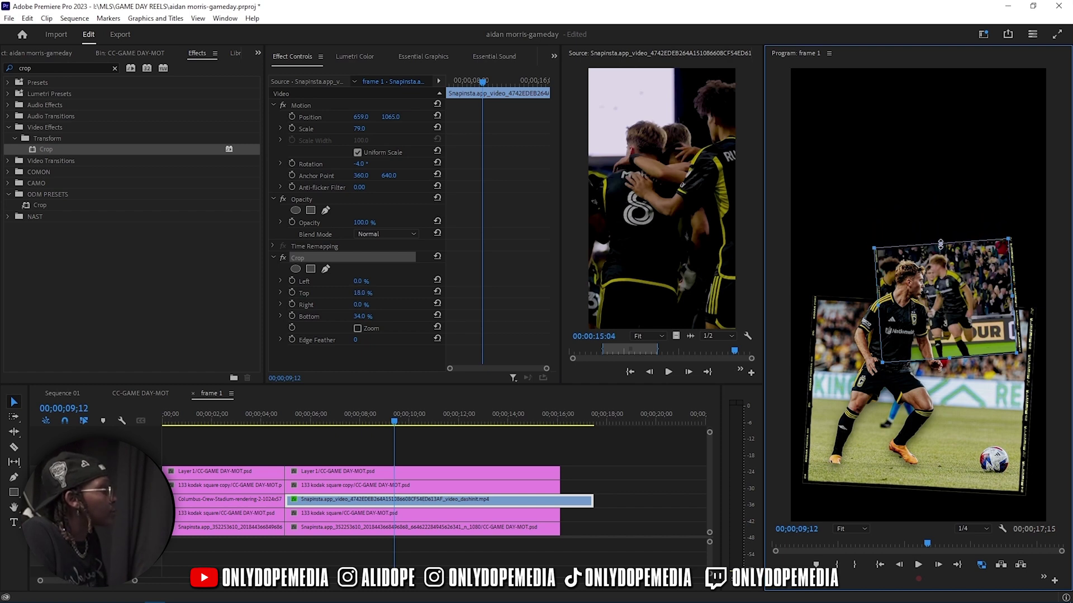
pyautogui.moveTo(597, 499); pyautogui.dragTo(560, 499)
pyautogui.click(578, 491)
pyautogui.hotkey('ctrl', 's')
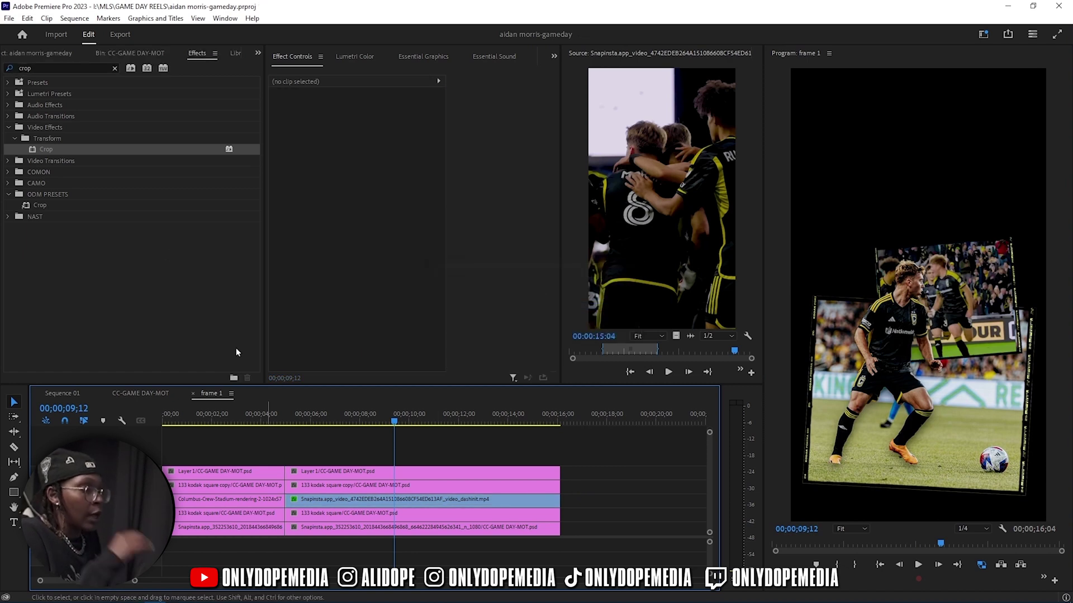
# Apply the FI: Dissolve Impacts transition at the cut between the stadium image and the video clip and preview it.
pyautogui.click(72, 68)
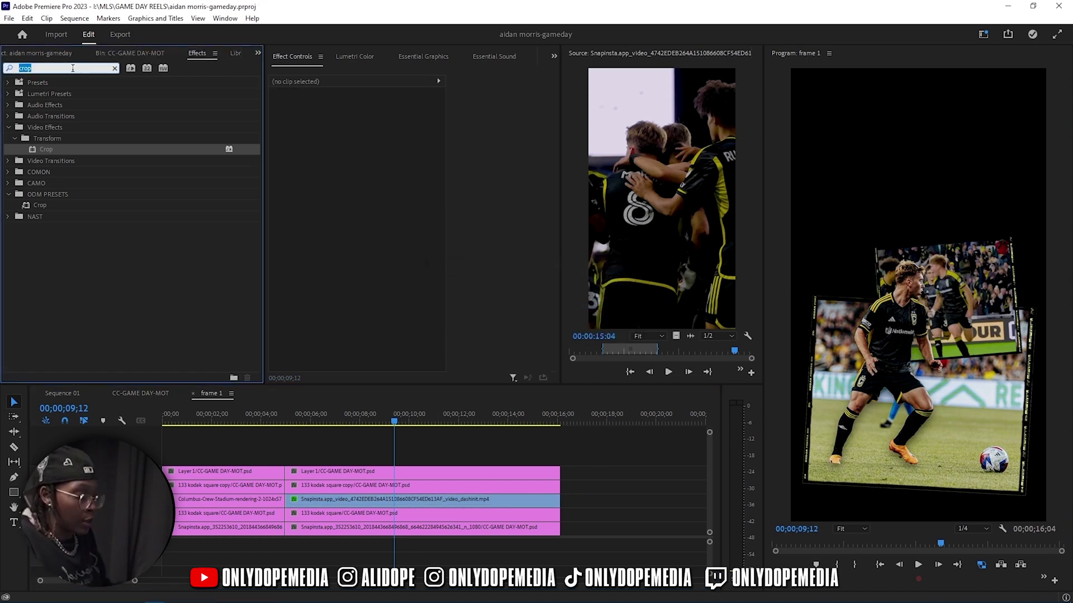
pyautogui.write('diss')
pyautogui.moveTo(67, 306); pyautogui.dragTo(287, 453)
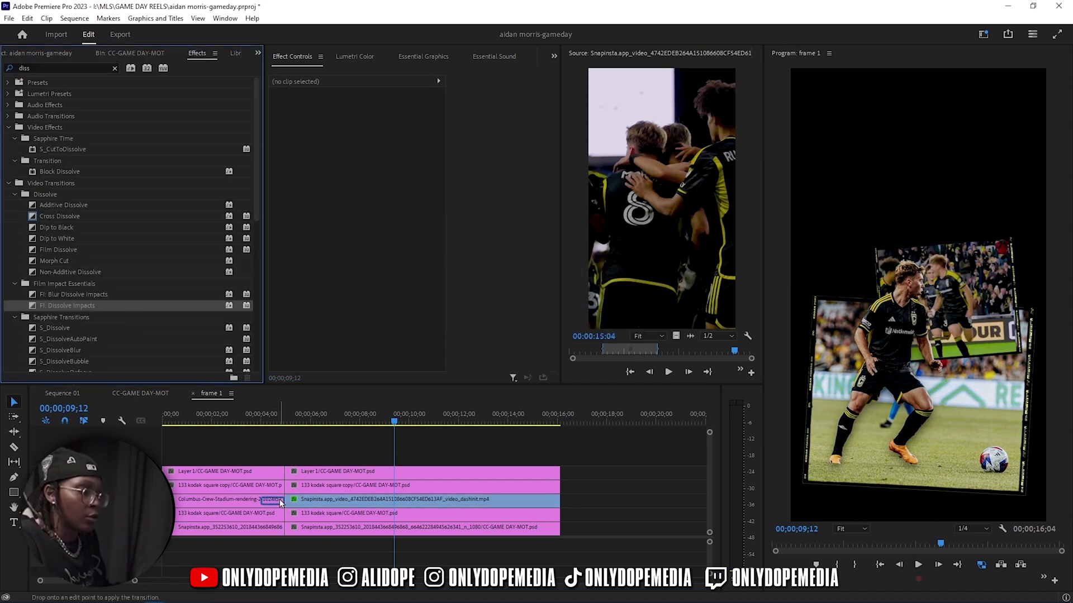
pyautogui.click(249, 423)
pyautogui.moveTo(265, 423); pyautogui.dragTo(564, 454)
# Close the frame 1 sequence, place the Snapinsta video's audio at 00;00;06;00 in CC-GAME DAY-MOT and play from the start.
pyautogui.click(192, 393)
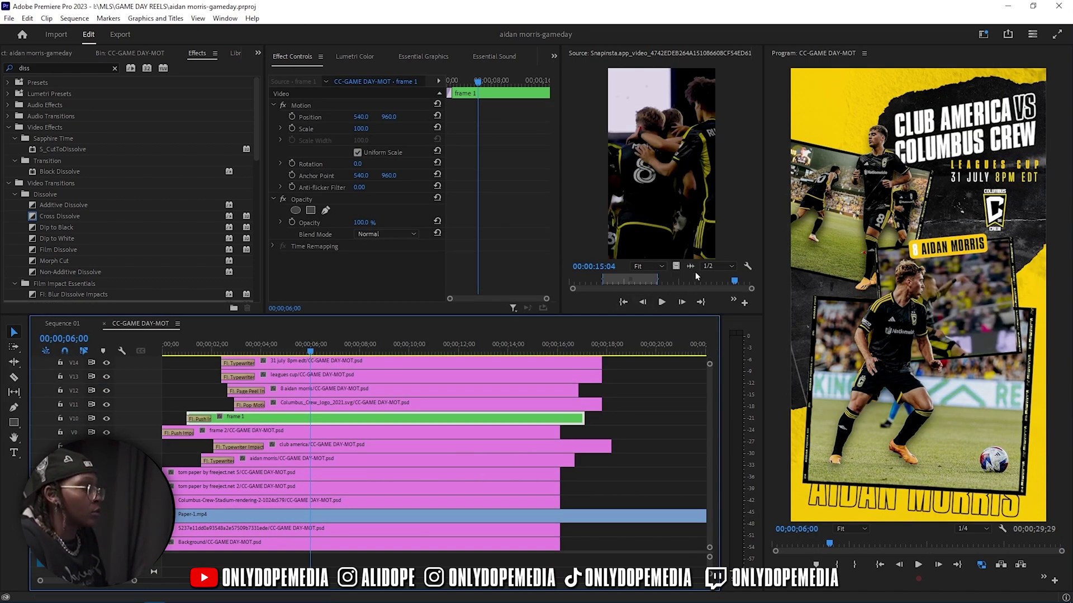
pyautogui.moveTo(693, 266); pyautogui.dragTo(318, 563)
pyautogui.moveTo(306, 342); pyautogui.dragTo(169, 363)
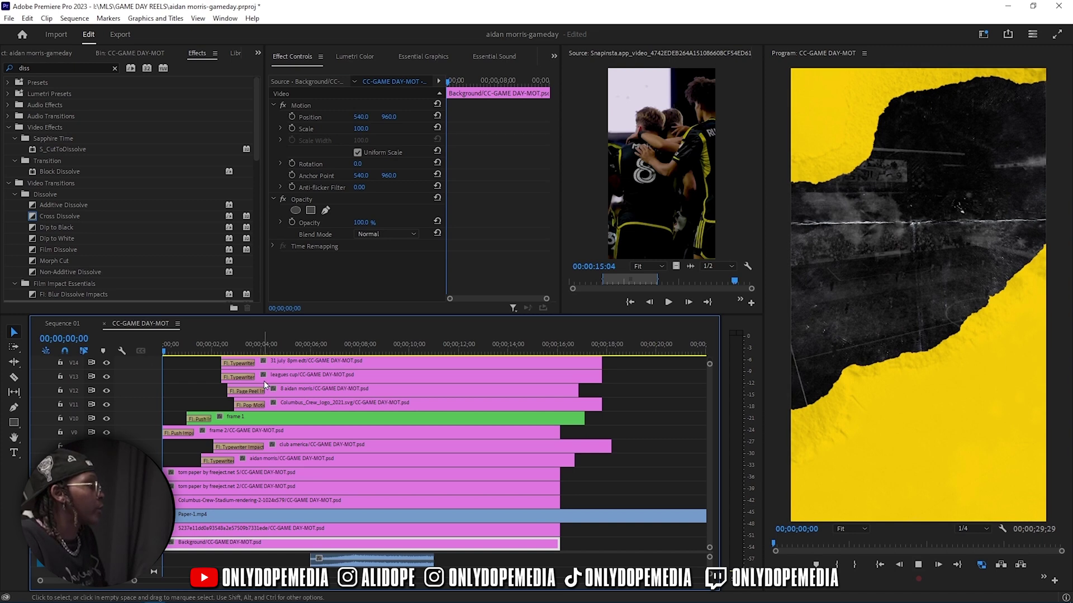
# Preview the sequence and extend the Snapinsta audio clip to end flush with the background clips.
pyautogui.press('space')
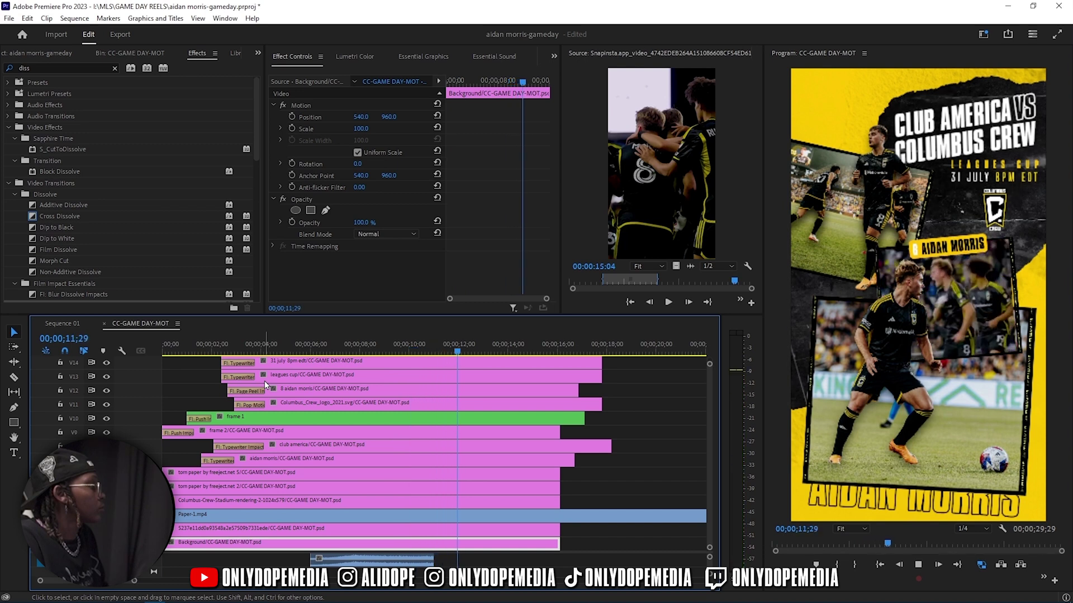
pyautogui.press('space')
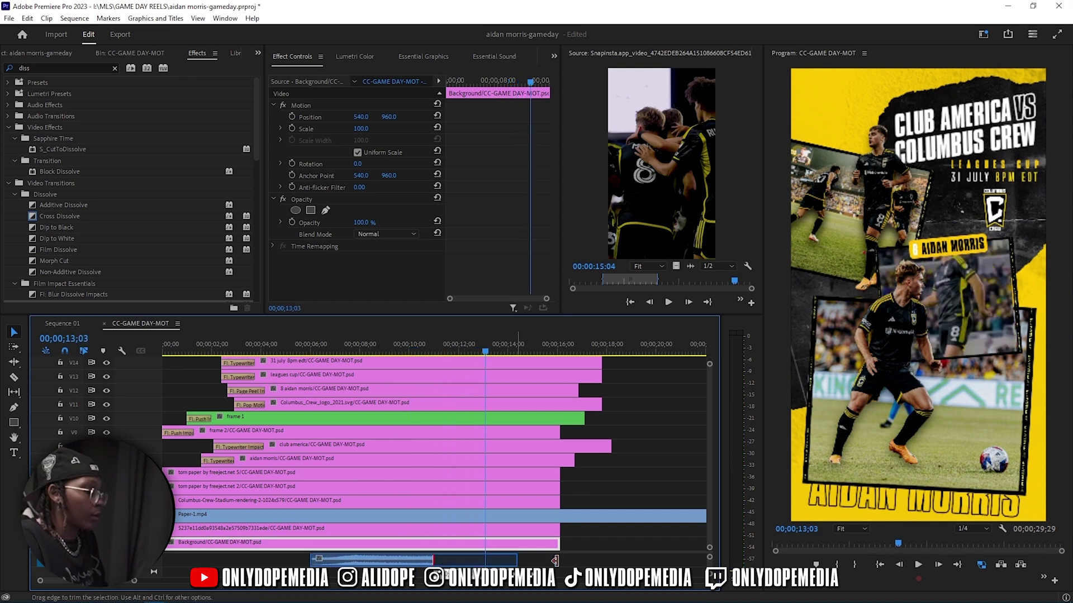
pyautogui.moveTo(560, 561); pyautogui.dragTo(560, 561)
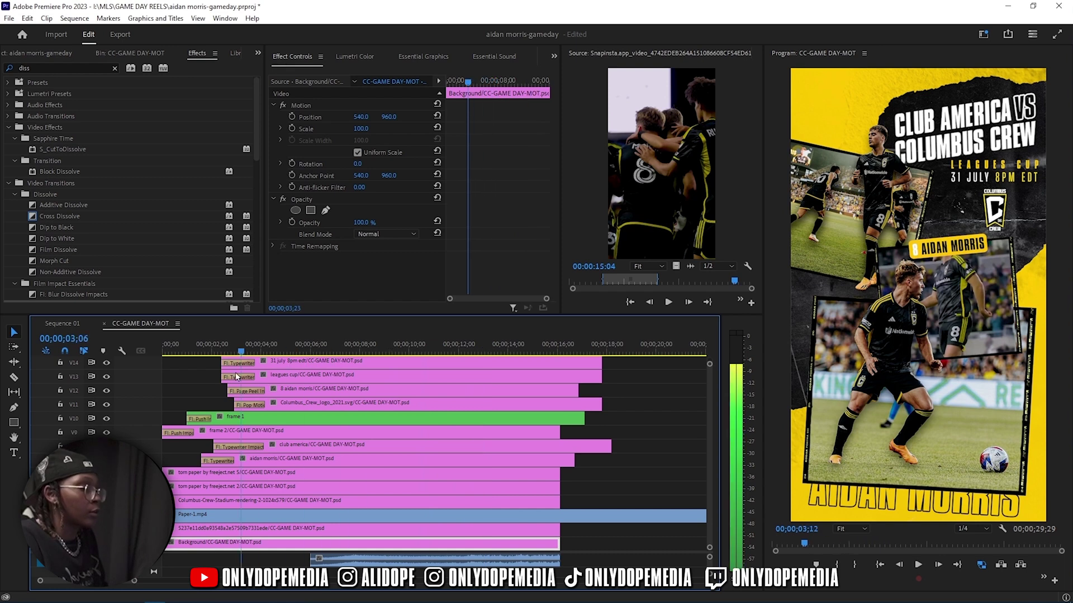
# Split the club america clip at 00;00;05;25 and apply the FI: Pop Motion Impacts transition at the cut.
pyautogui.moveTo(389, 345); pyautogui.dragTo(306, 391)
pyautogui.click(343, 446)
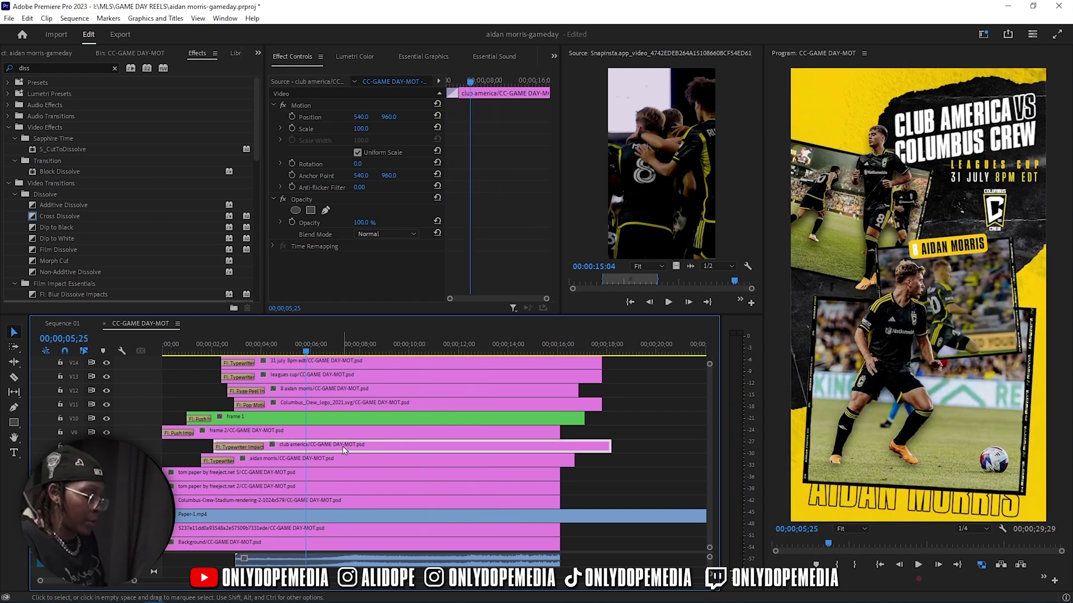
pyautogui.hotkey('ctrl', 'k')
pyautogui.click(67, 65)
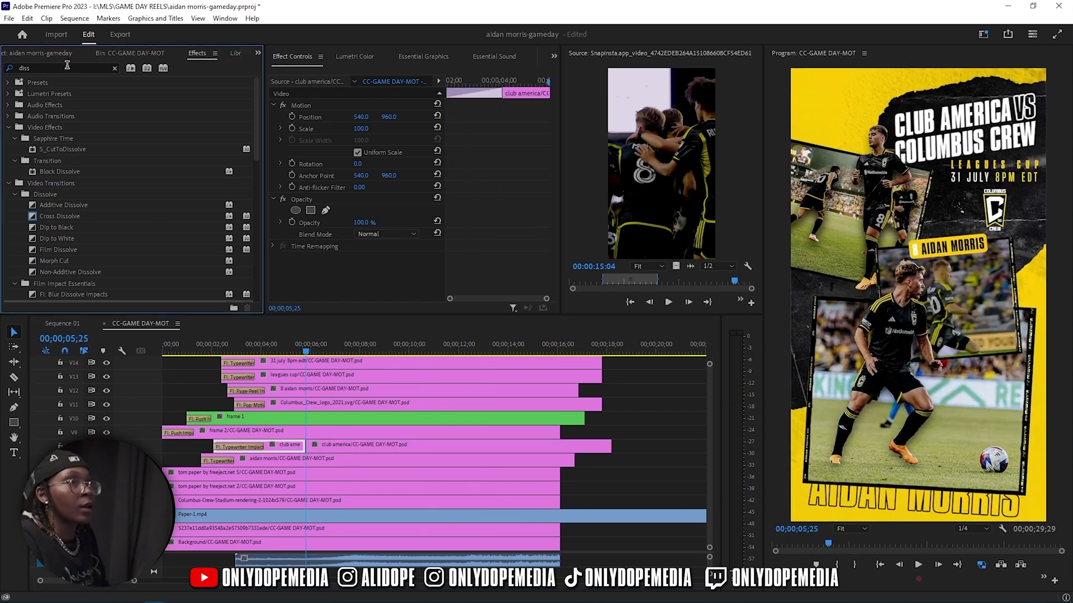
pyautogui.write('pop')
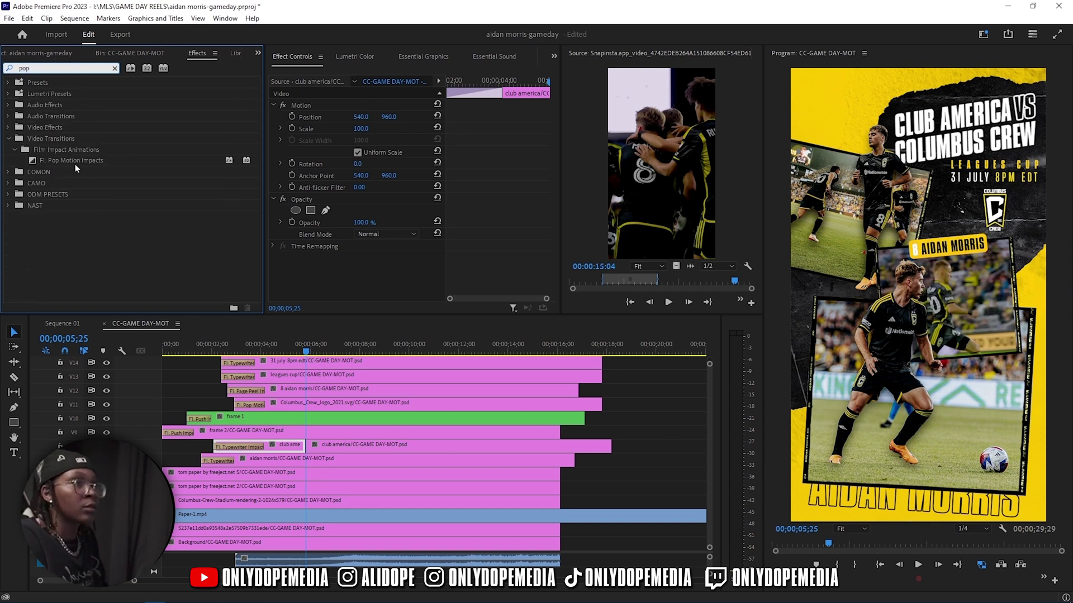
pyautogui.moveTo(75, 164); pyautogui.dragTo(103, 183)
pyautogui.moveTo(312, 446); pyautogui.dragTo(321, 450)
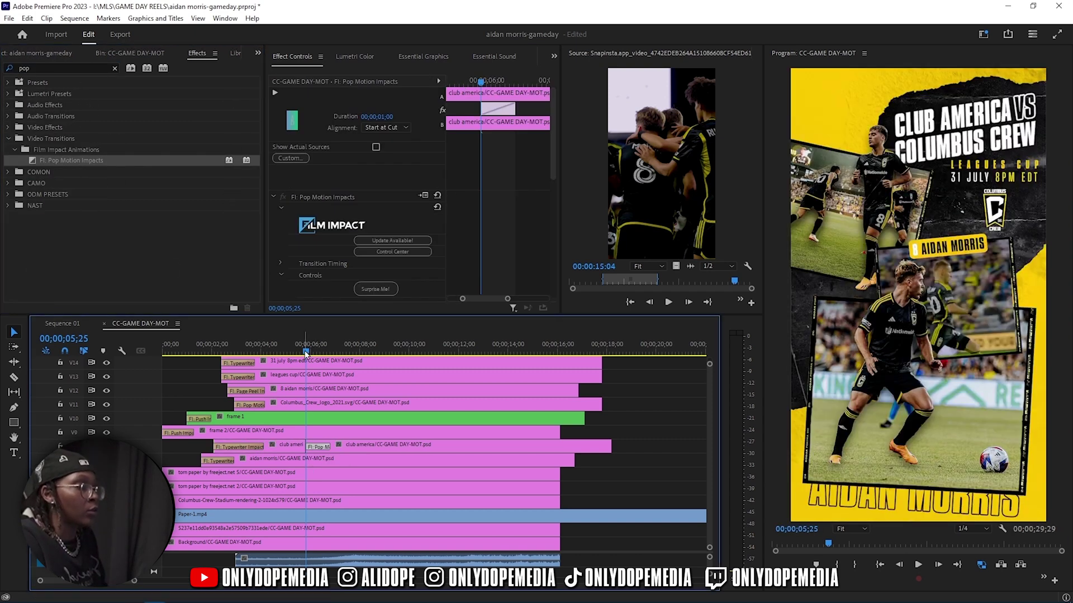
# Preview up to 00;00;08;09 and nest the 31 july 8pm edt and leagues cup clips together.
pyautogui.moveTo(306, 353); pyautogui.dragTo(367, 373)
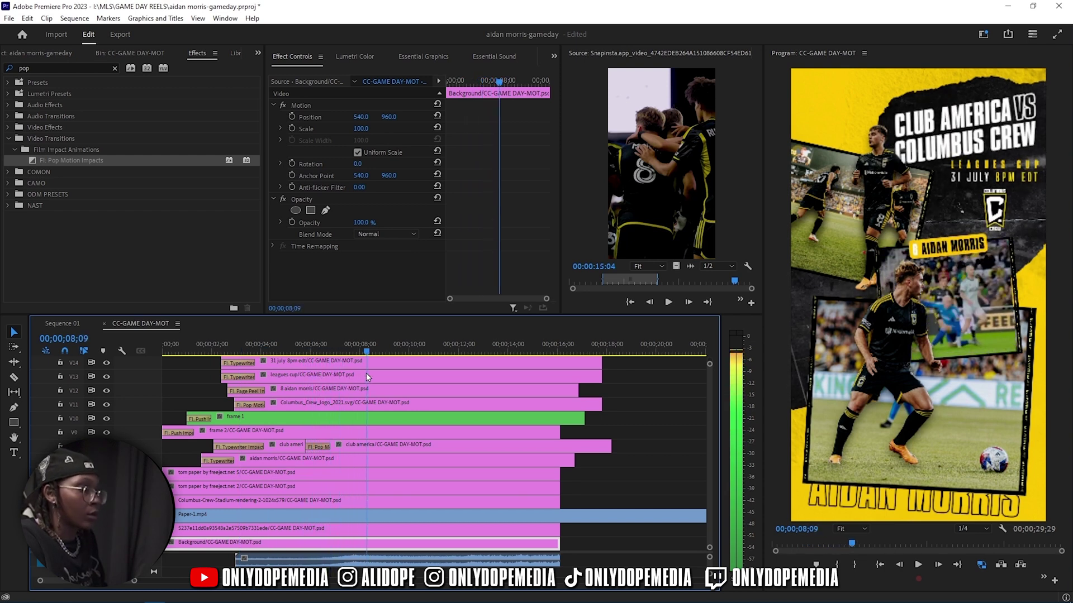
pyautogui.click(363, 377)
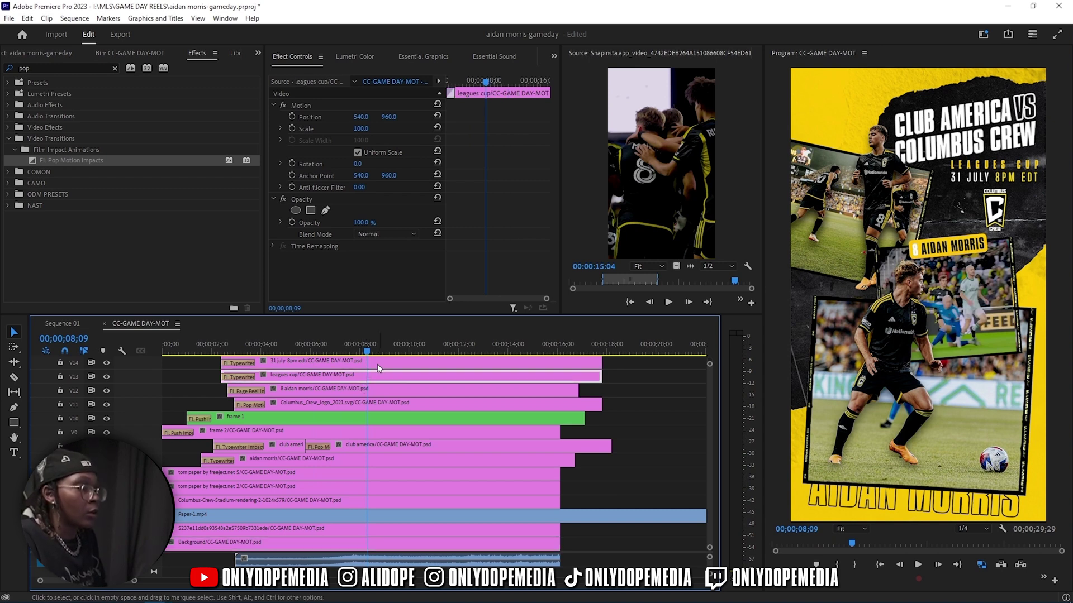
pyautogui.keyDown('shift'); pyautogui.click(377, 364); pyautogui.keyUp('shift')
pyautogui.rightClick(377, 365)
pyautogui.click(411, 348)
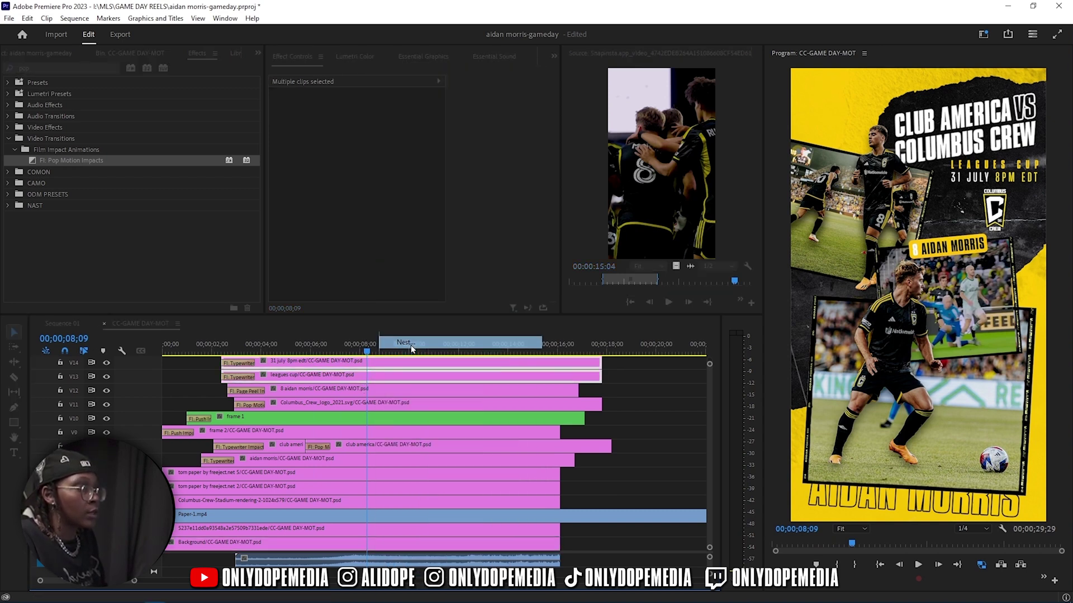
pyautogui.click(509, 318)
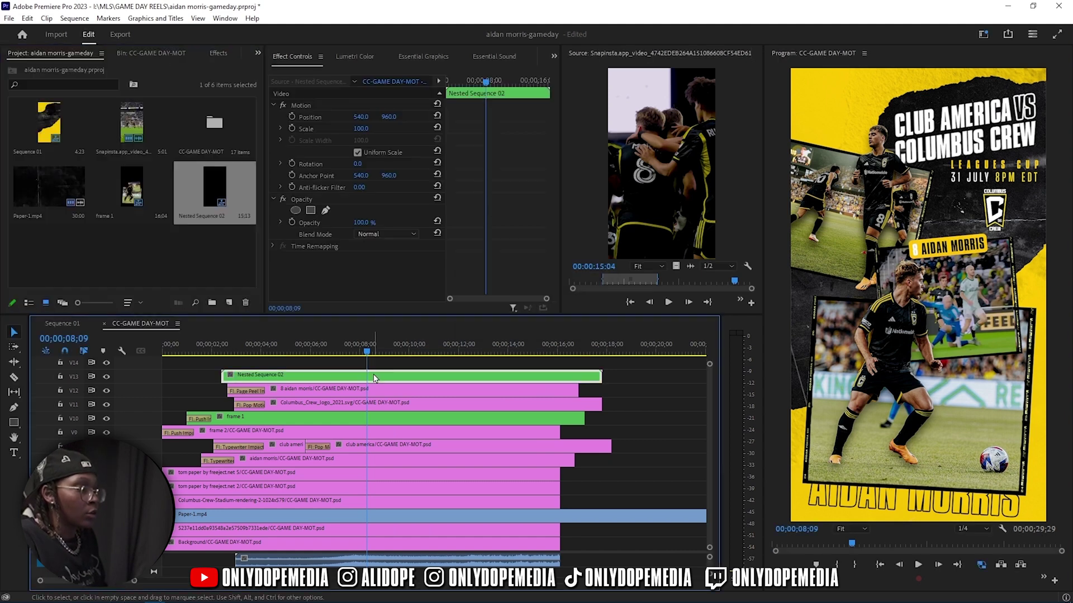
# Split the nested text clip at 00;00;08;09 and apply FI: Pop Motion Impacts across the cut.
pyautogui.hotkey('ctrl', 'k')
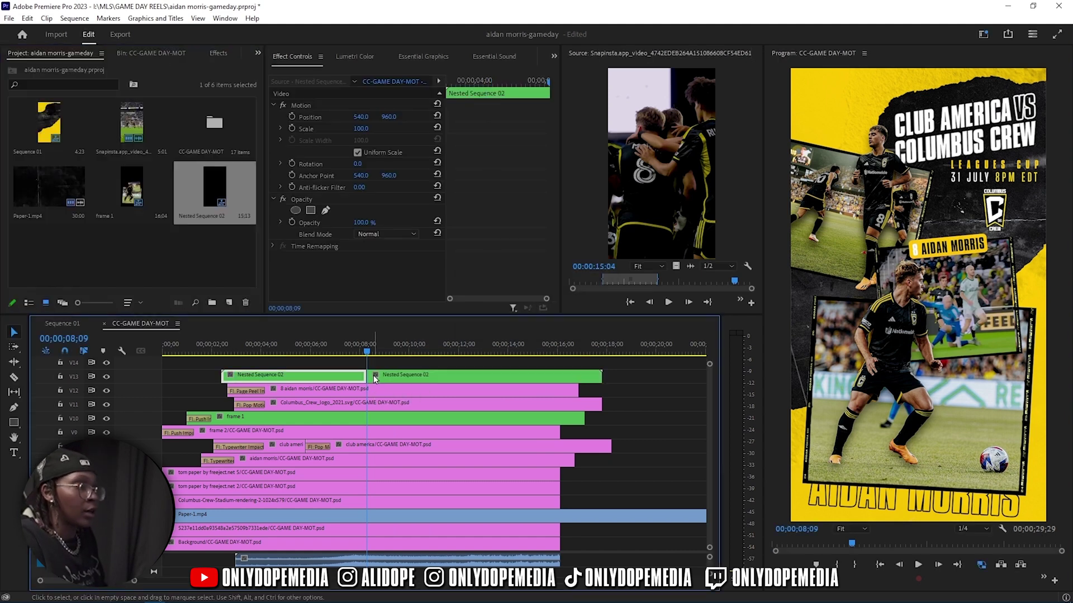
pyautogui.click(210, 53)
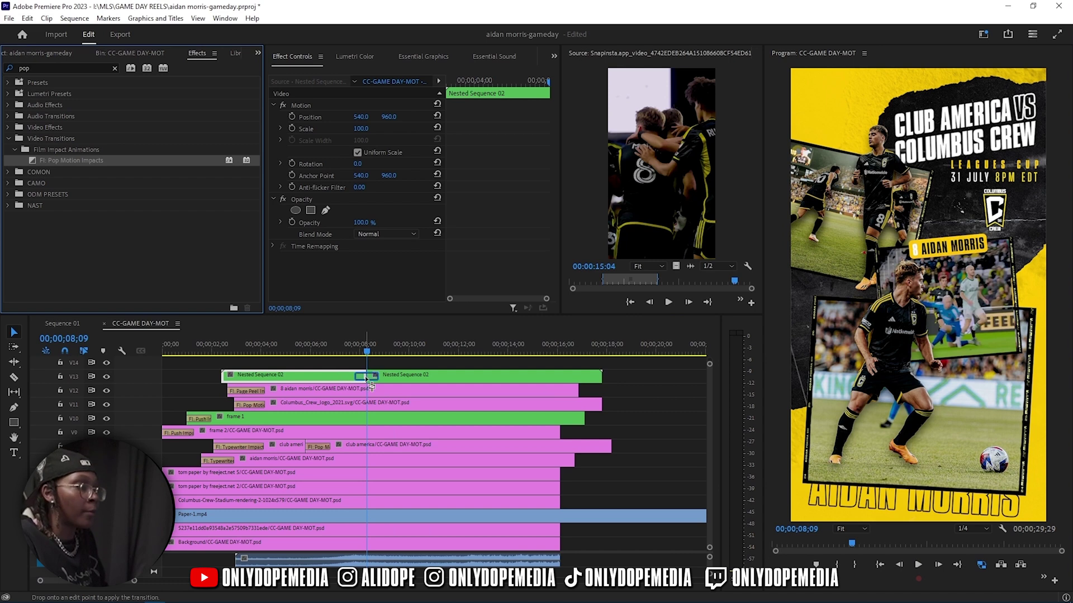
pyautogui.moveTo(367, 378); pyautogui.dragTo(367, 344)
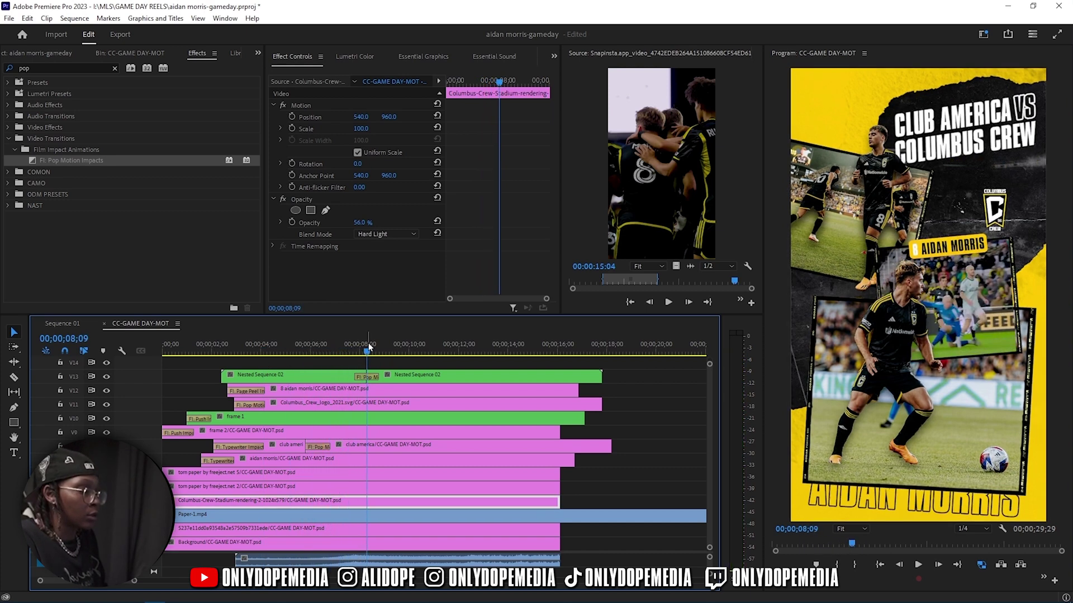
# Split the Columbus-Crew-Stadium image clip at 00;00;08;09 and delete the portion after the cut.
pyautogui.hotkey('ctrl', 'k')
pyautogui.click(381, 505)
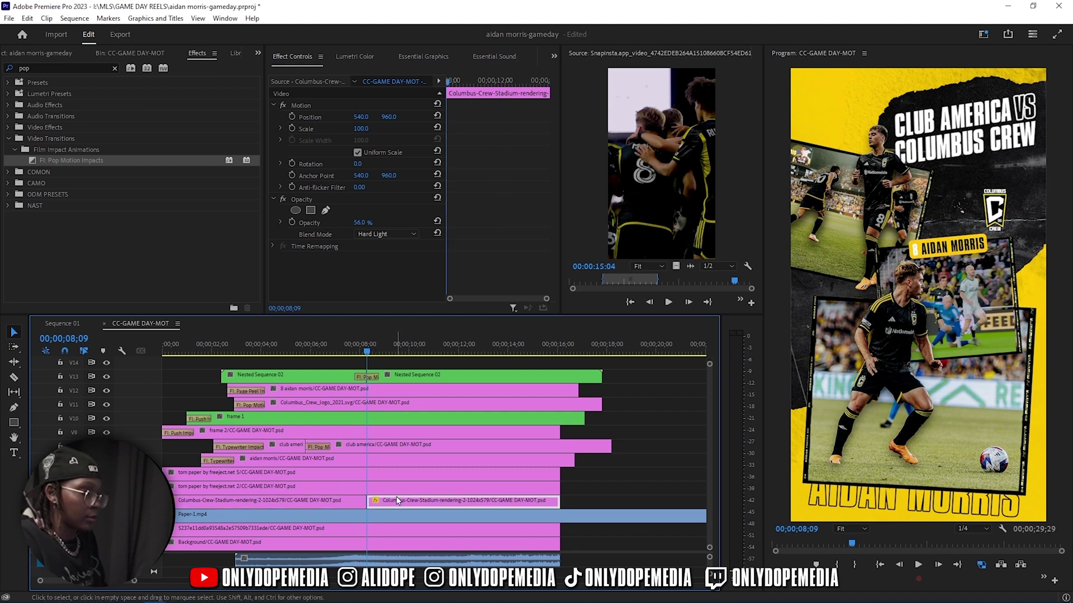
pyautogui.press('Delete')
# Place the Snapinsta video's picture right after the stadium image at 00;00;08;09 and scale it to frame size.
pyautogui.moveTo(668, 286); pyautogui.dragTo(648, 275)
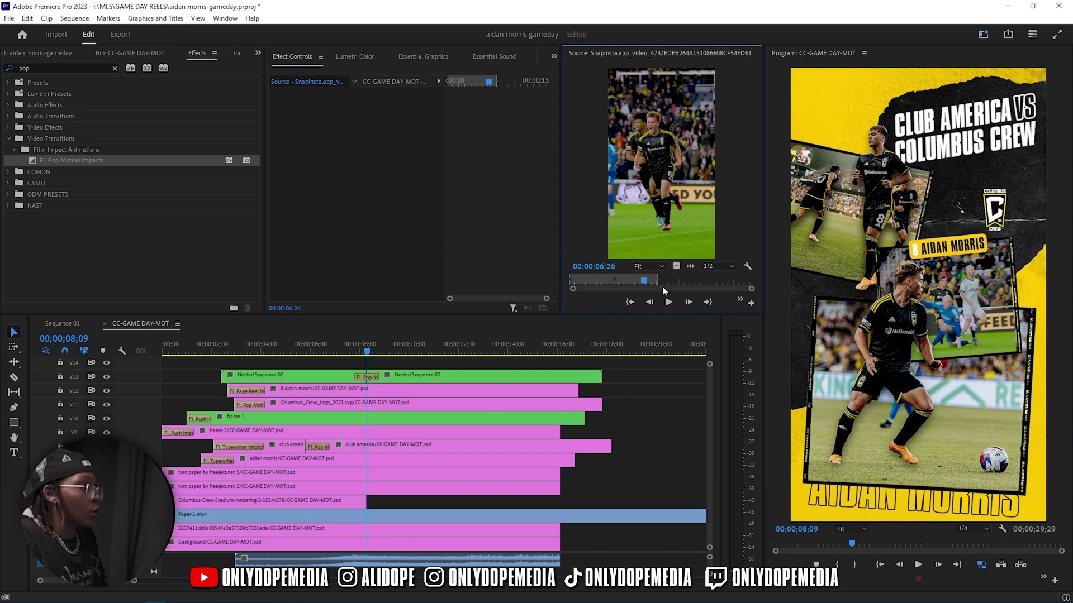
pyautogui.moveTo(675, 267); pyautogui.dragTo(396, 503)
pyautogui.rightClick(395, 504)
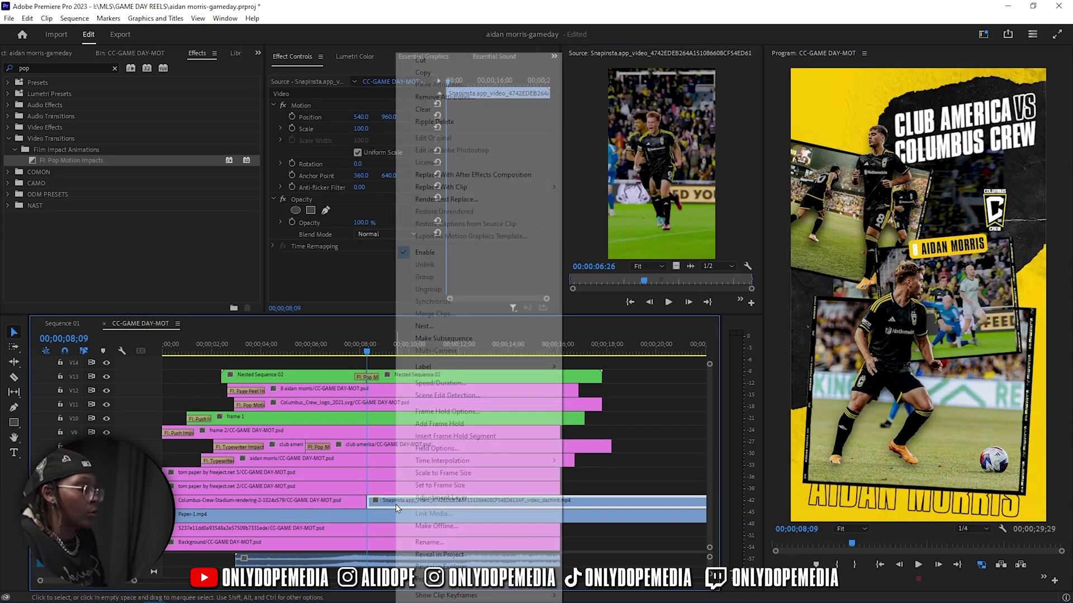
pyautogui.click(435, 473)
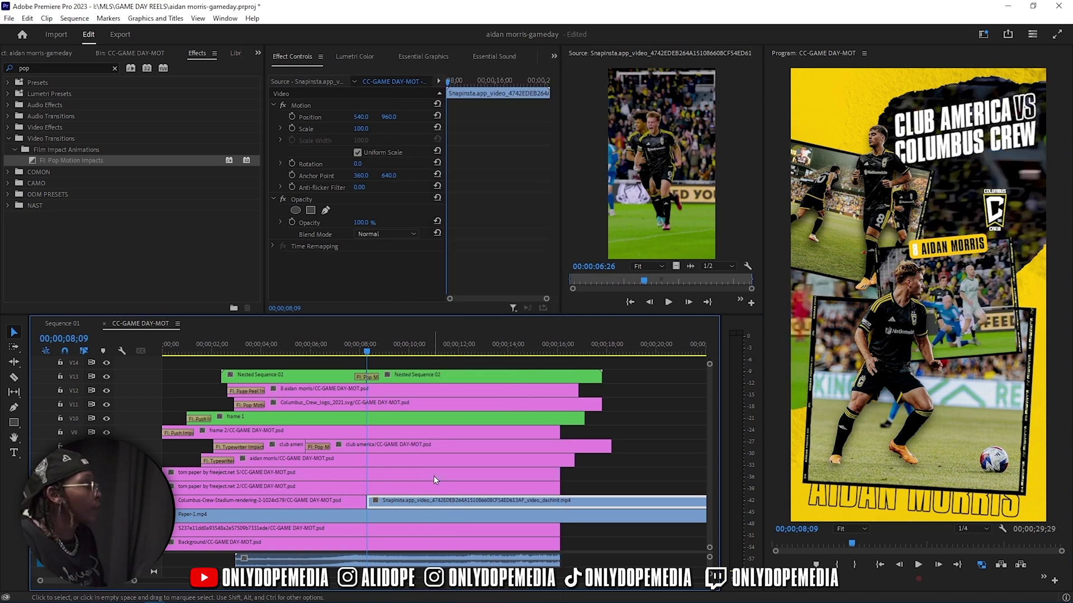
# Apply the Black & White effect to the background Snapinsta video clip.
pyautogui.click(77, 67)
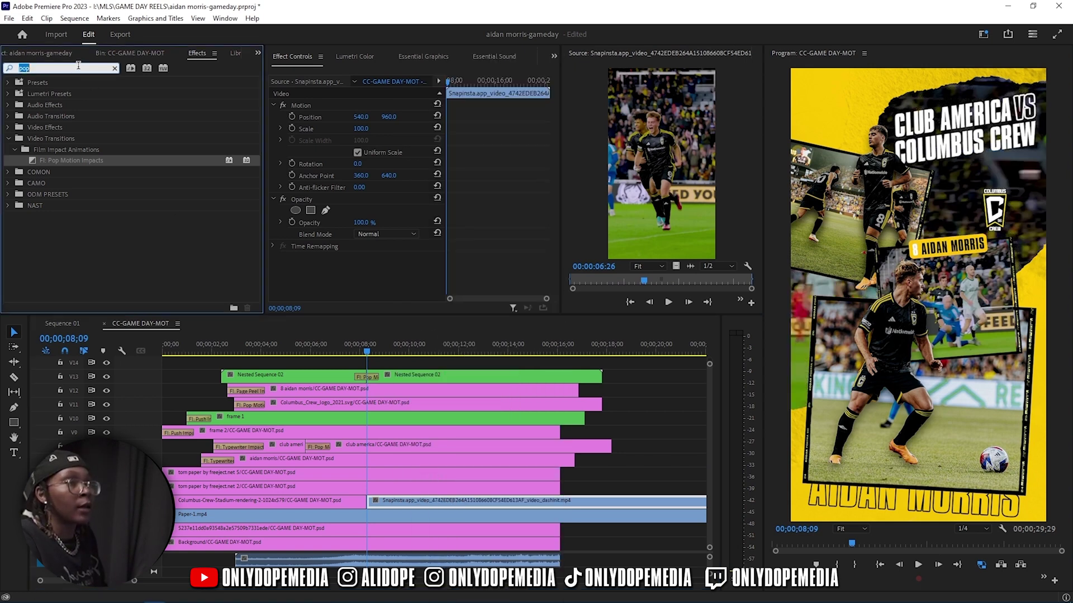
pyautogui.write('black')
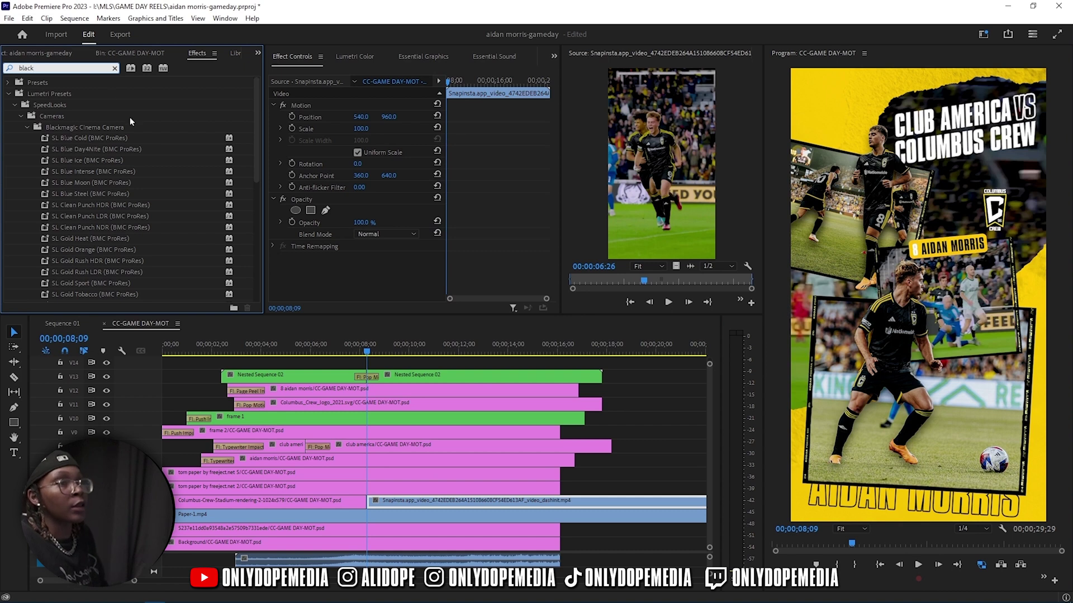
pyautogui.scroll(-5, 134, 140)
pyautogui.moveTo(61, 207); pyautogui.dragTo(411, 505)
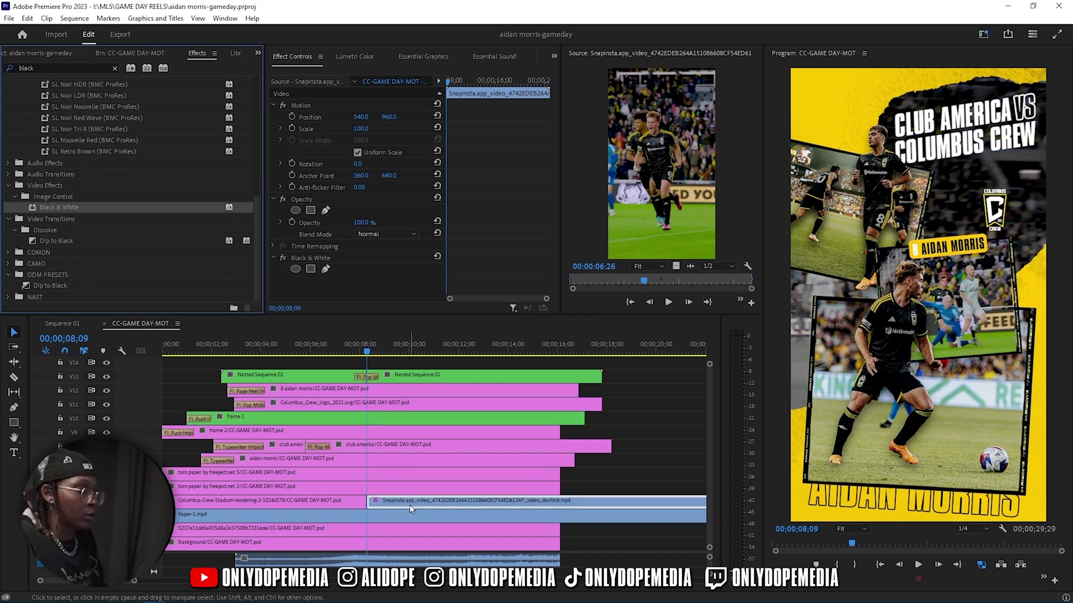
# Set the background video's blend mode to Screen and its opacity to 35%, and preview the sequence from near the start.
pyautogui.click(379, 233)
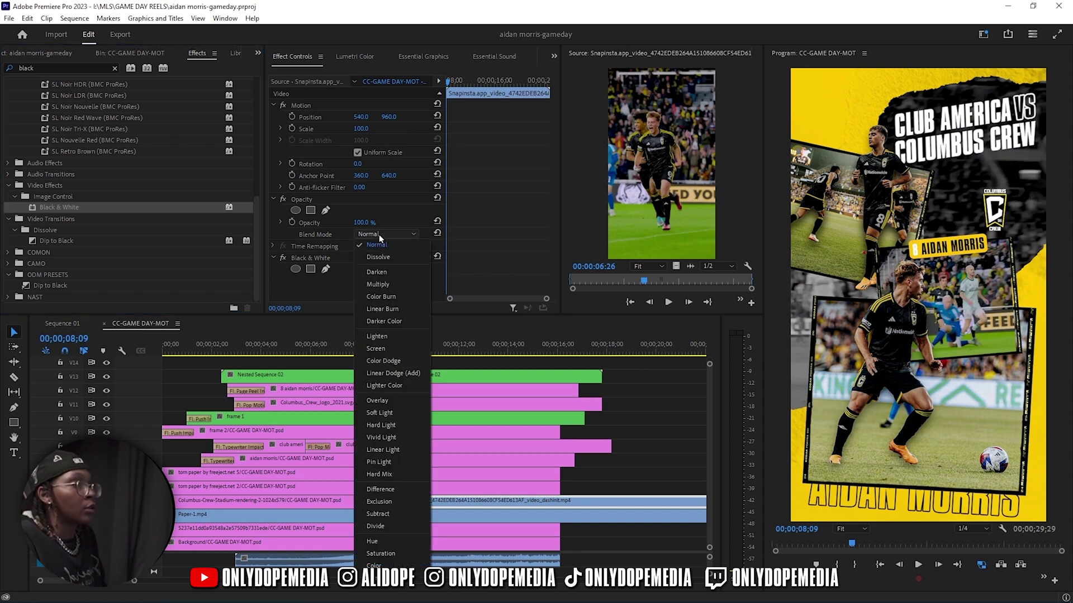
pyautogui.click(379, 350)
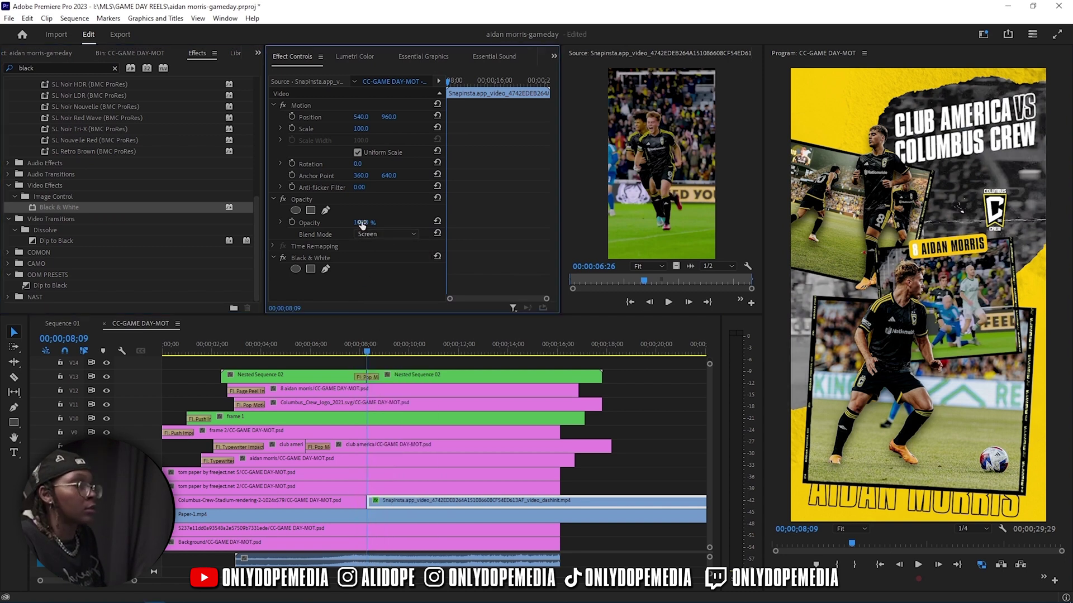
pyautogui.moveTo(362, 224); pyautogui.dragTo(327, 224)
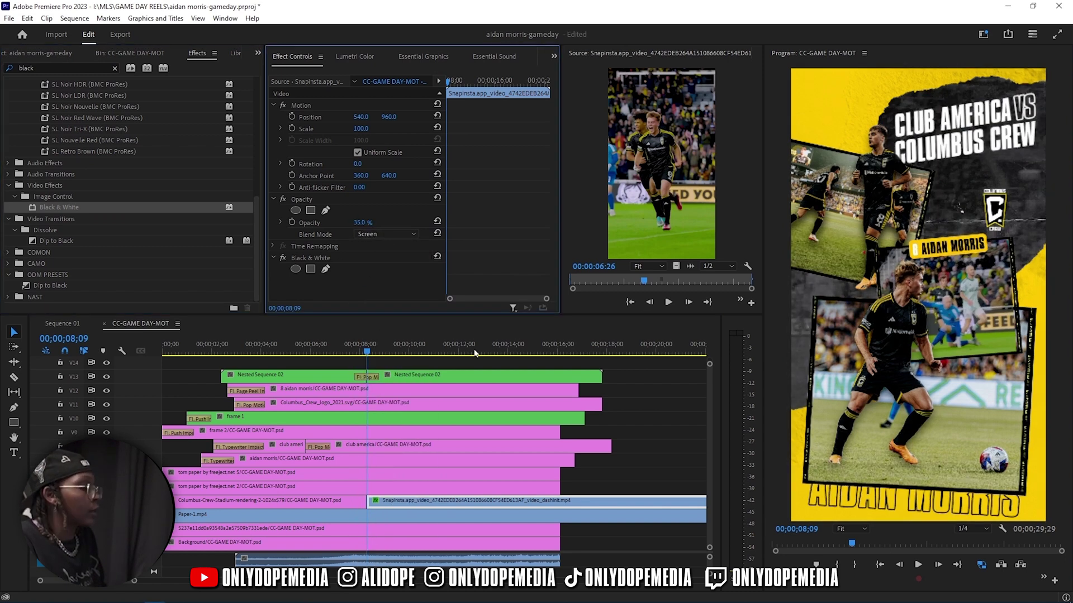
pyautogui.click(187, 351)
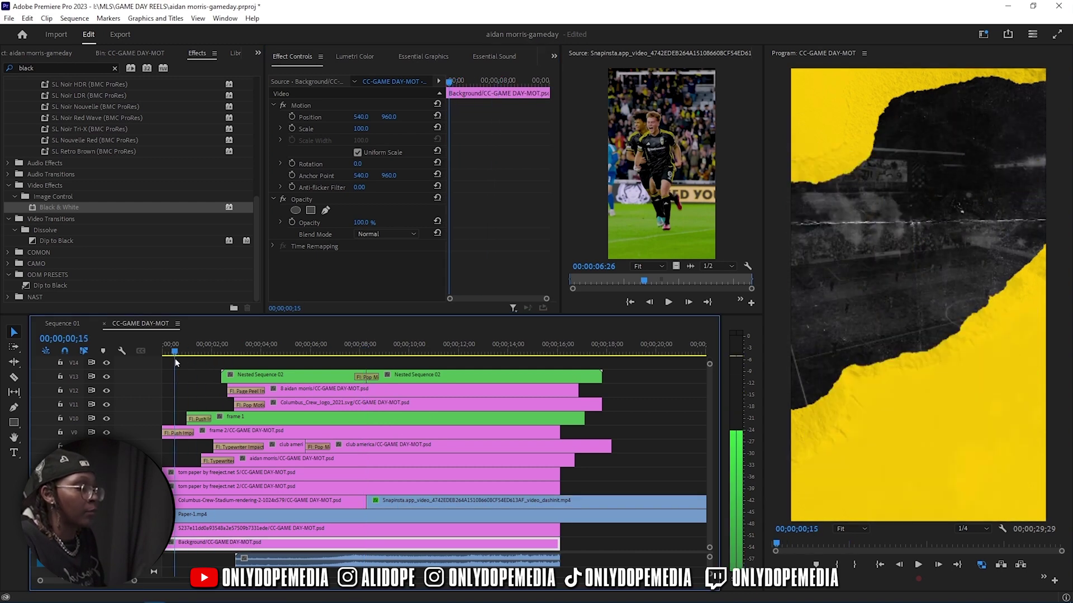
pyautogui.press('space')
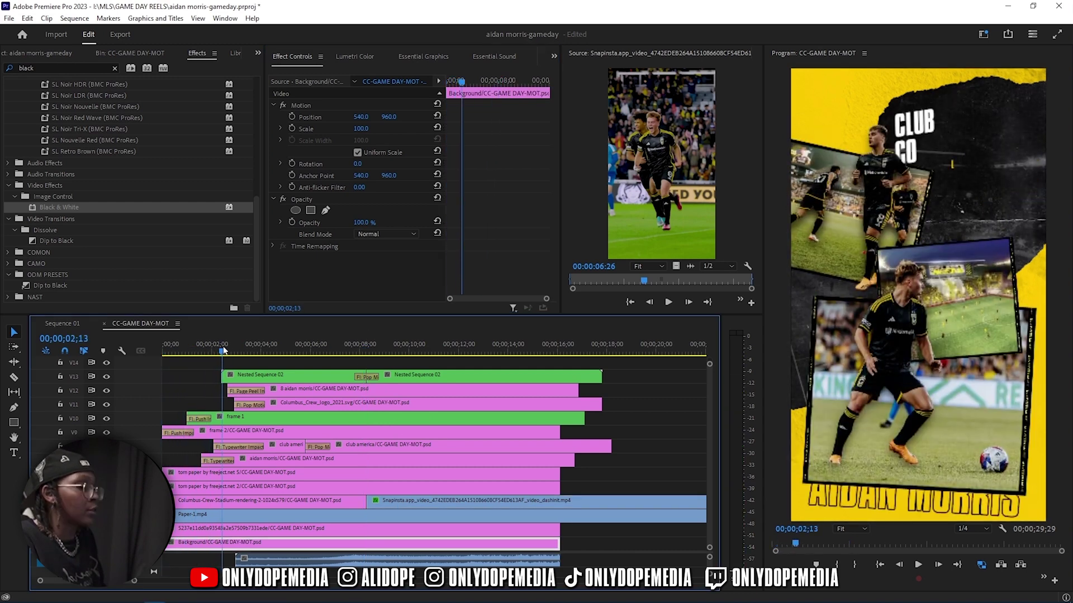
# Apply the FI: Dissolve Impacts transition at the start of the background video clip and scrub through it.
pyautogui.click(101, 68)
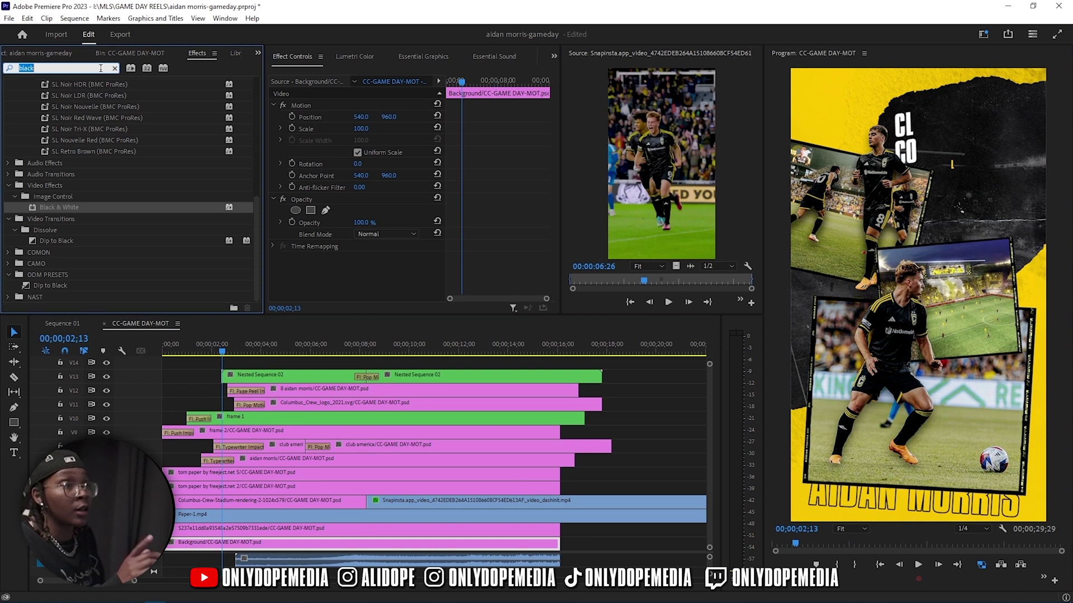
pyautogui.write('diss')
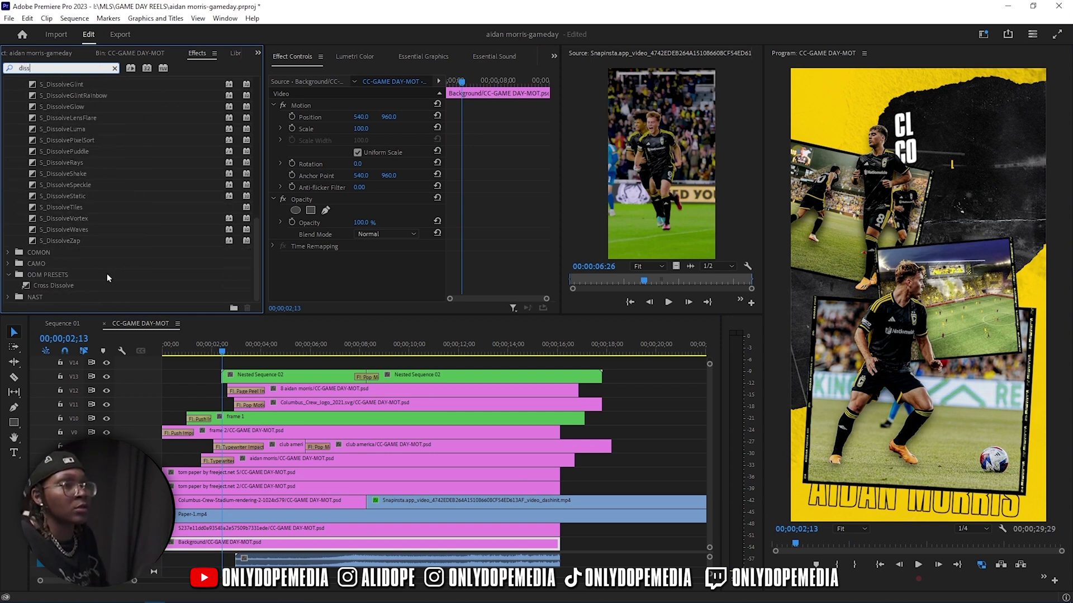
pyautogui.scroll(10, 106, 274)
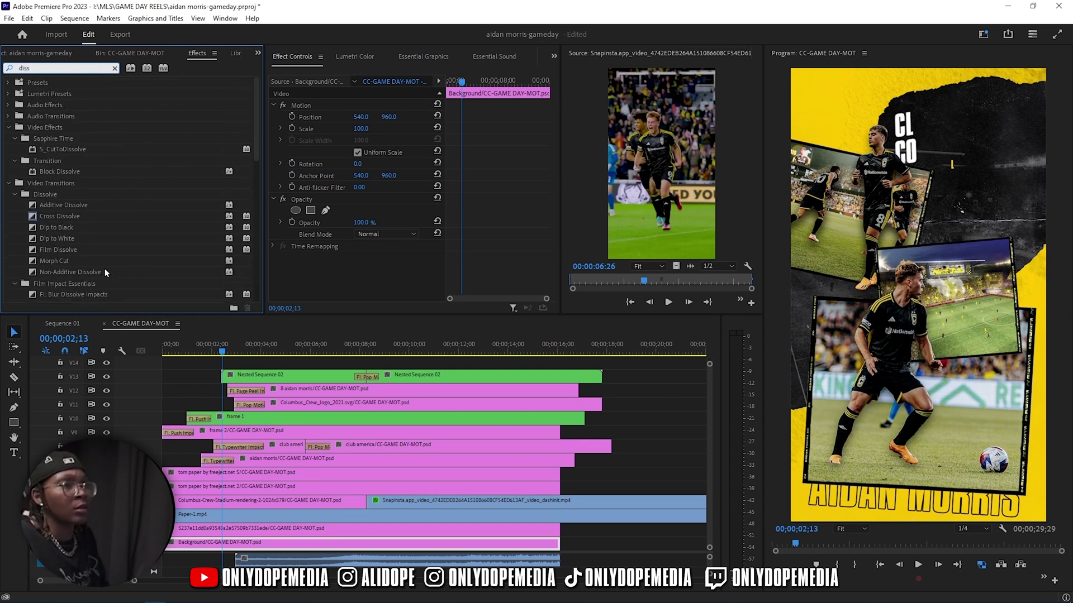
pyautogui.scroll(-3, 85, 233)
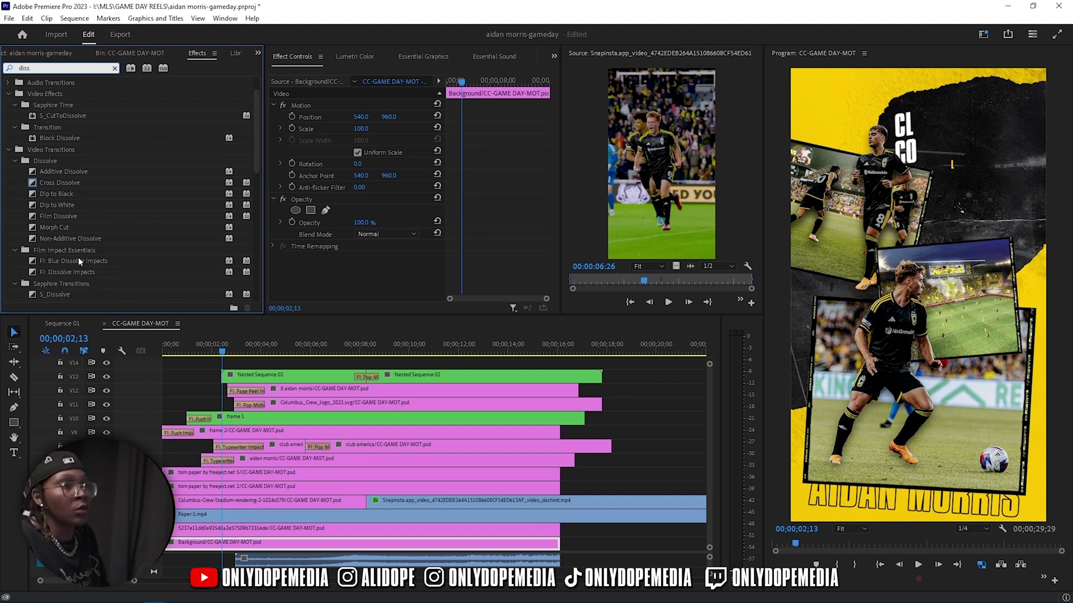
pyautogui.click(67, 271)
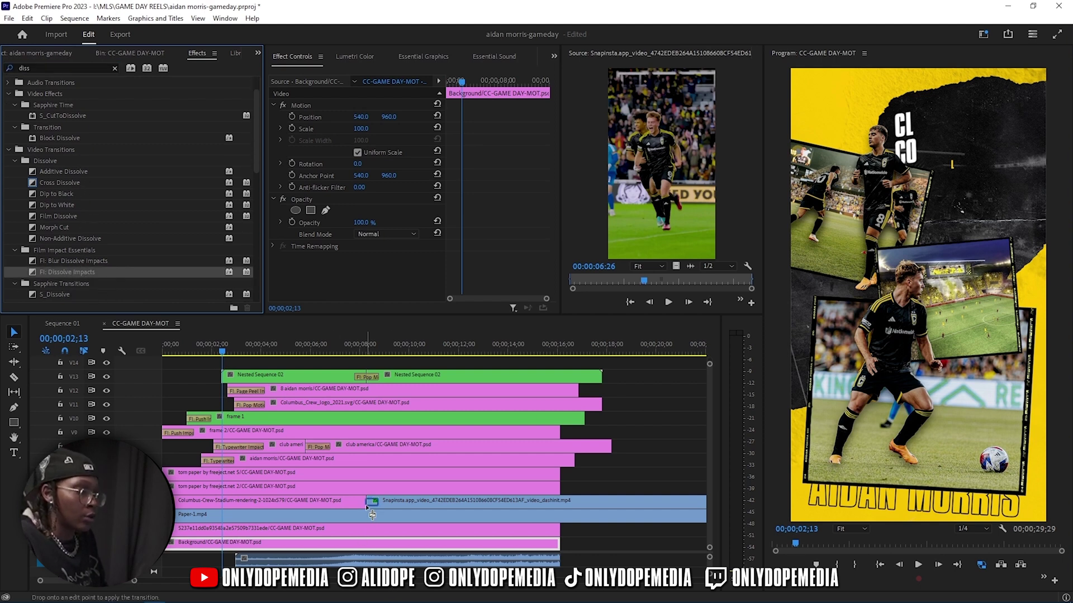
pyautogui.click(364, 351)
pyautogui.moveTo(366, 351); pyautogui.dragTo(505, 396)
# Apply the Levels effect to the background video with RGB black input 81 and RGB white input 169.
pyautogui.click(429, 503)
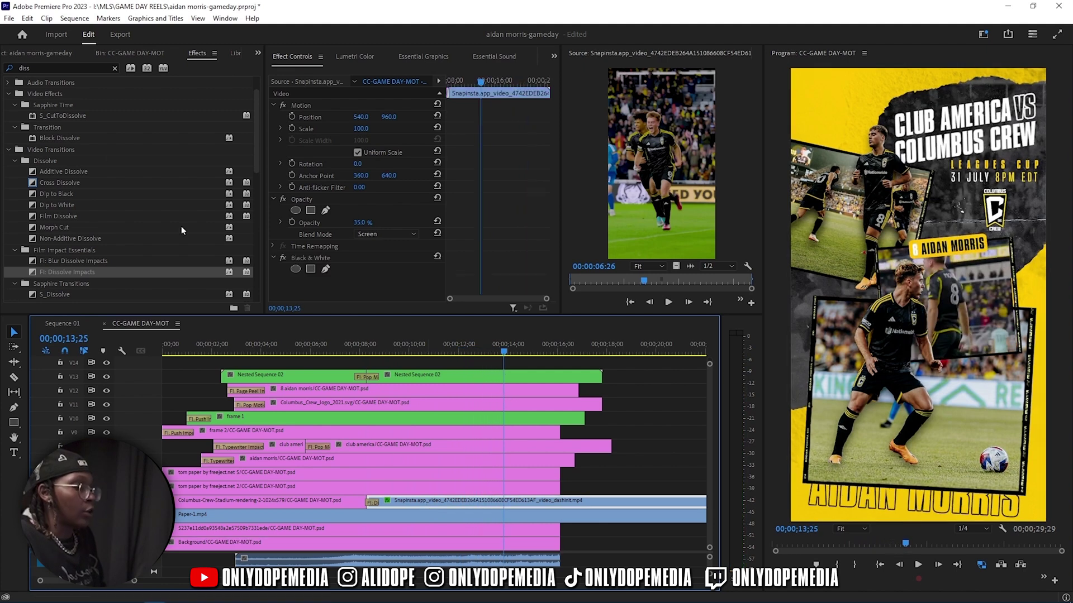
pyautogui.click(79, 68)
pyautogui.write('level')
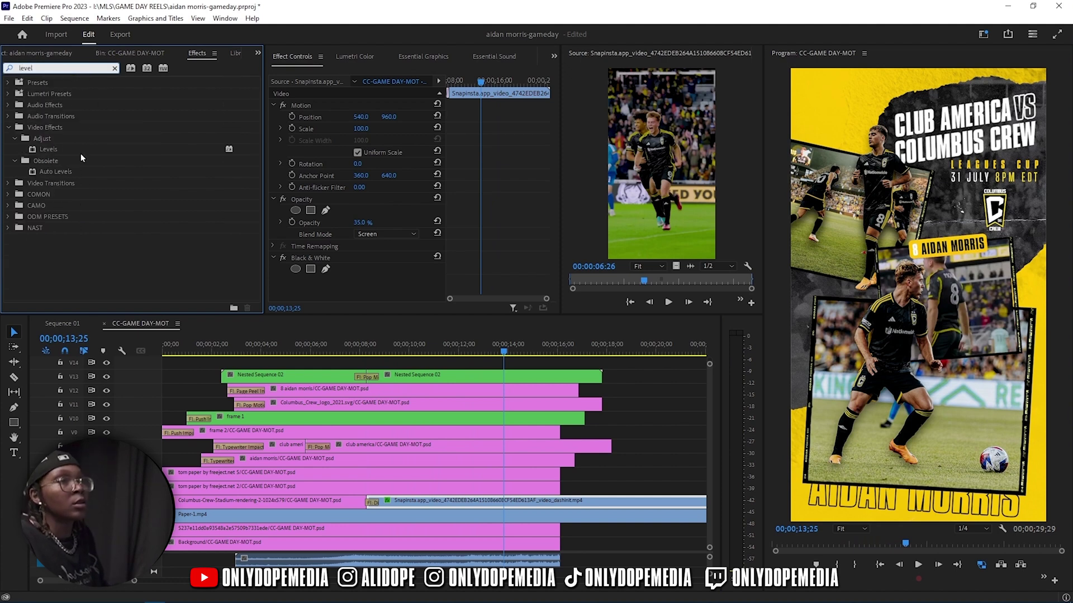
pyautogui.moveTo(81, 153); pyautogui.dragTo(232, 212)
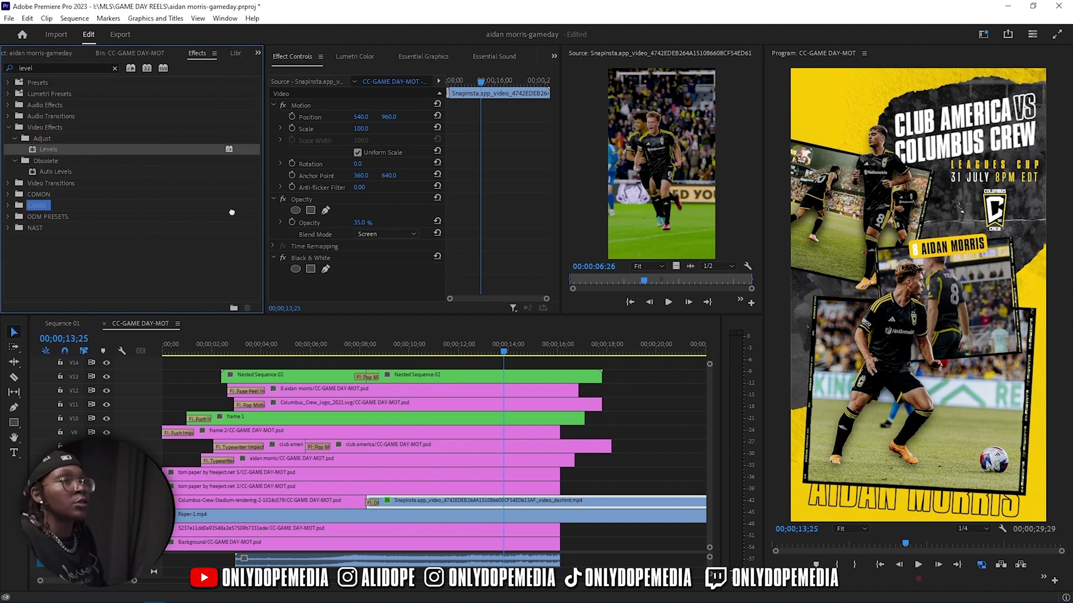
pyautogui.moveTo(330, 293); pyautogui.dragTo(331, 291)
pyautogui.moveTo(367, 238)
pyautogui.mouseDown()
pyautogui.moveTo(385, 238)
pyautogui.moveTo(340, 250)
pyautogui.moveTo(369, 249)
pyautogui.mouseUp()
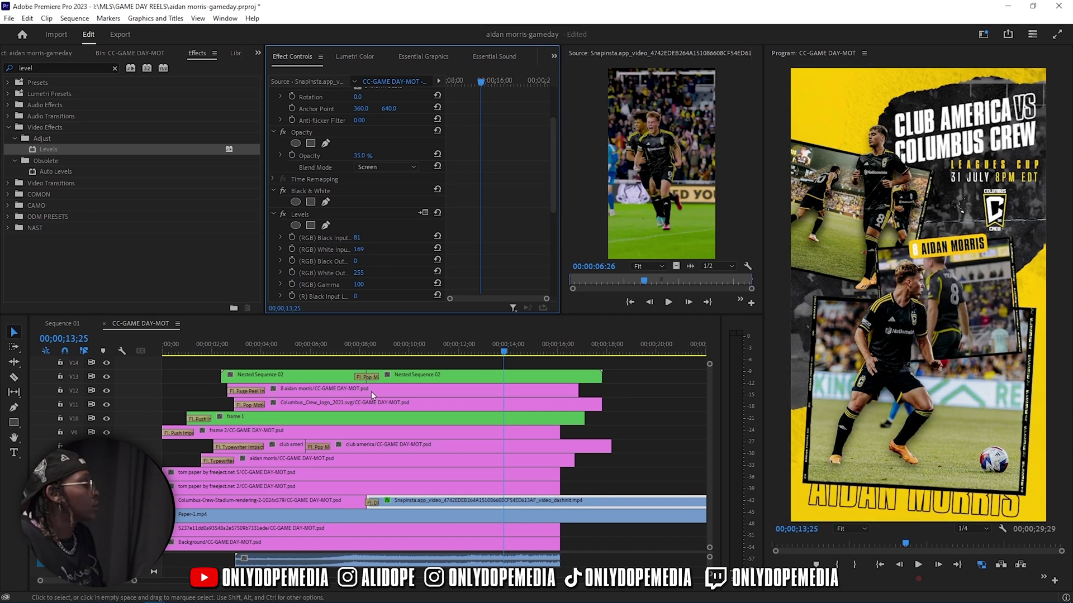
# Scrub to near the end of the animated content and shorten the FI: Dissolve Impacts transition at the start of the background video.
pyautogui.moveTo(350, 350); pyautogui.dragTo(595, 379)
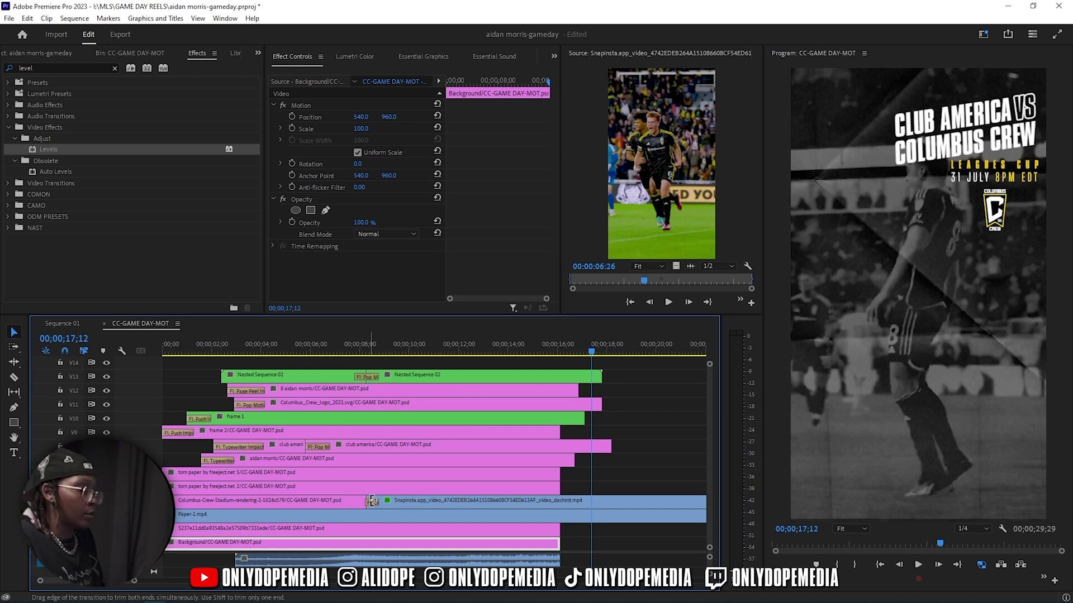
pyautogui.moveTo(374, 502); pyautogui.dragTo(585, 501)
pyautogui.click(391, 502)
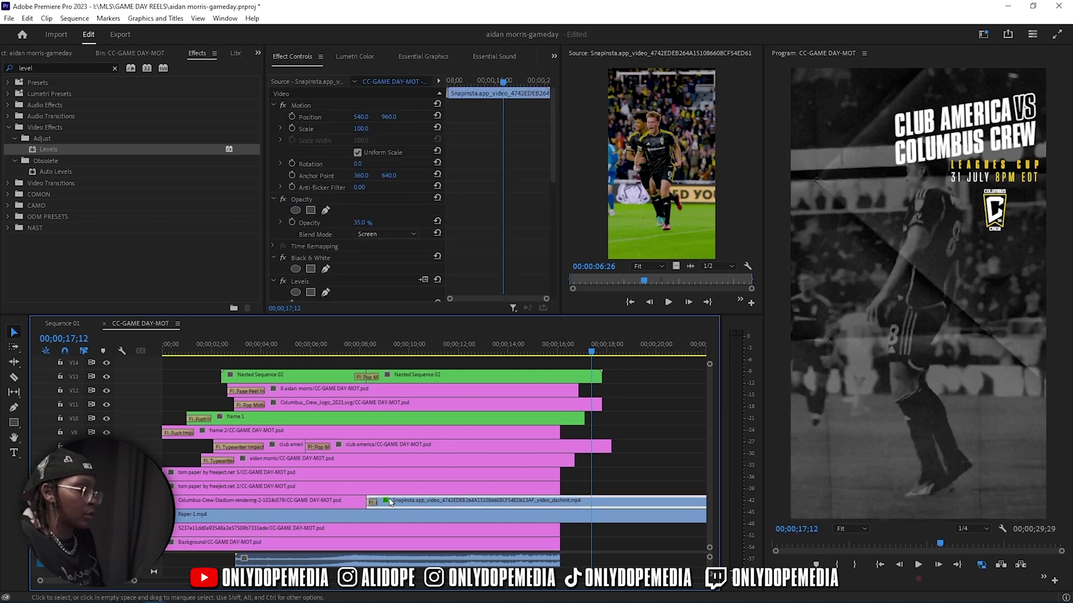
pyautogui.moveTo(371, 500); pyautogui.dragTo(456, 497)
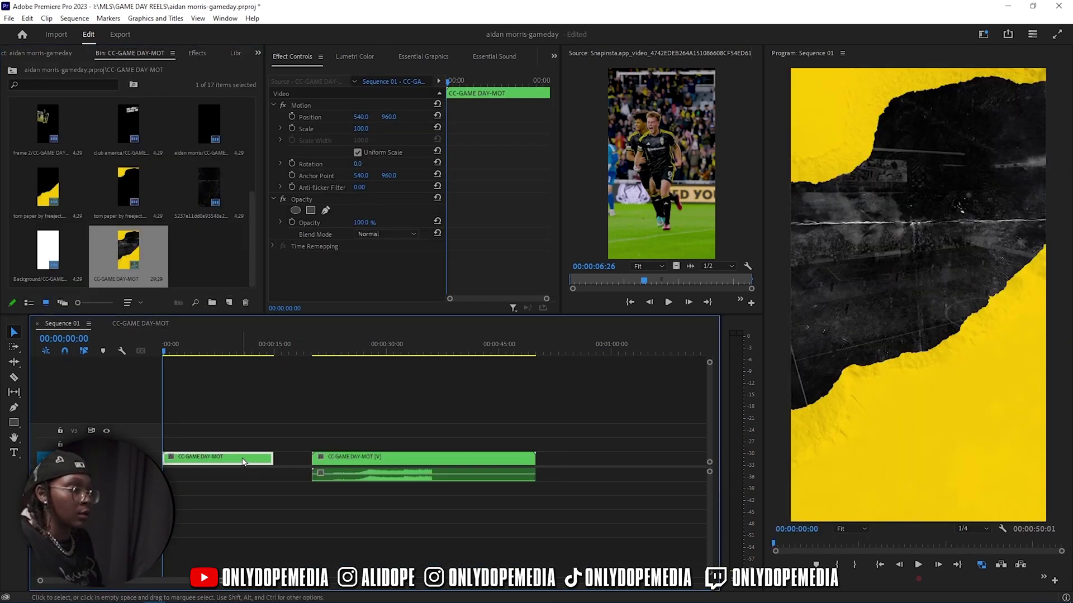
# In Sequence 01, delete the CC-GAME DAY-MOT clip without audio and move the one with audio to the sequence start.
pyautogui.press('Delete')
pyautogui.moveTo(334, 462); pyautogui.dragTo(185, 461)
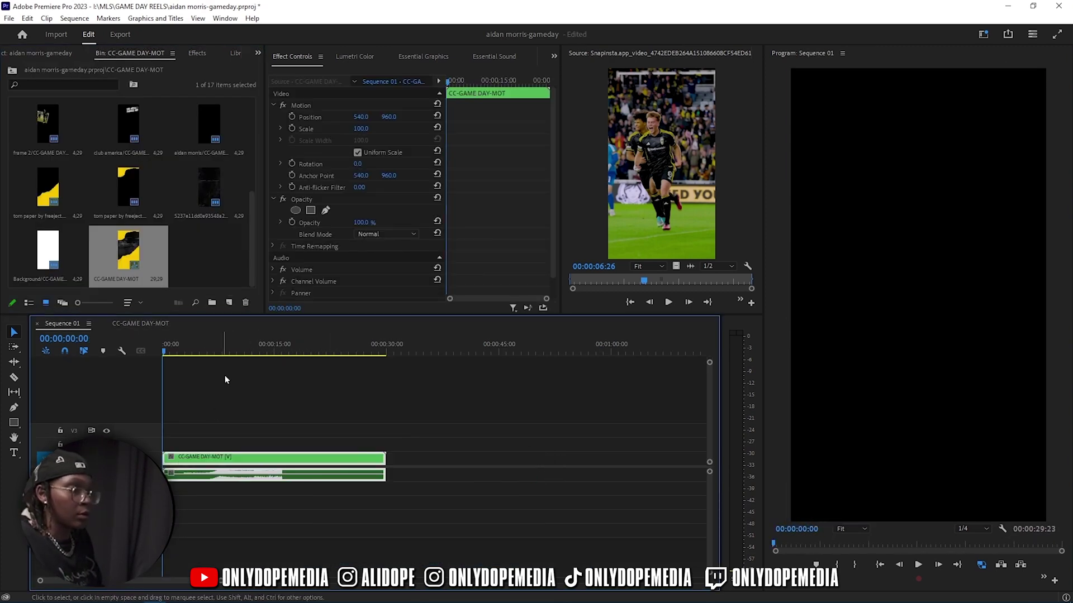
# Trim the end of the CC-GAME DAY-MOT clip in Sequence 01 to 00:00:15:00.
pyautogui.moveTo(216, 348); pyautogui.dragTo(282, 348)
pyautogui.moveTo(283, 349); pyautogui.dragTo(281, 350)
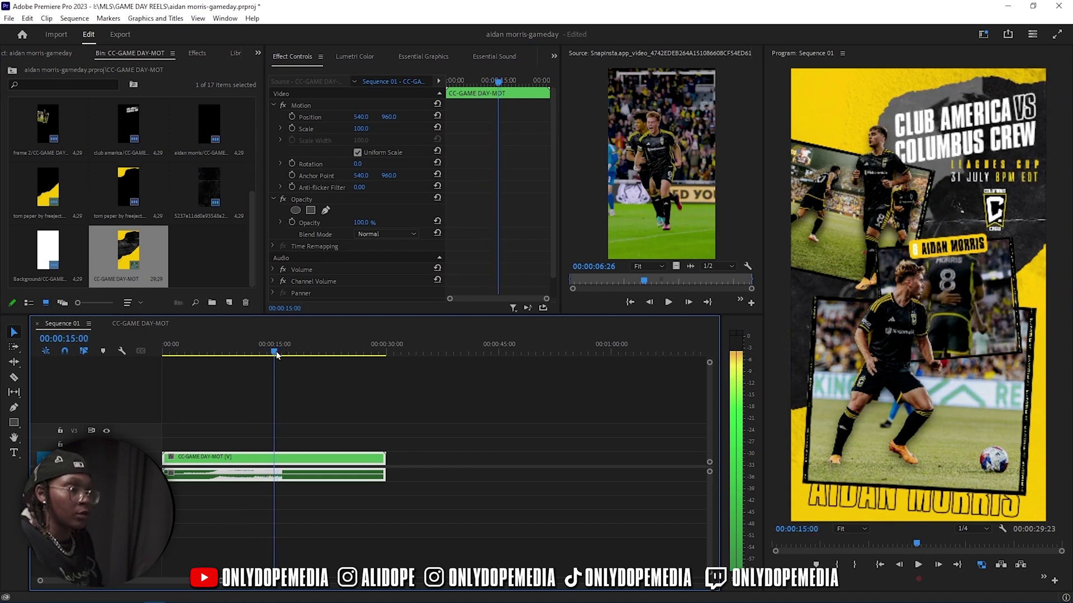
pyautogui.moveTo(356, 461); pyautogui.dragTo(273, 463)
# Save the project and play Sequence 01 from the beginning to preview the finished animation.
pyautogui.moveTo(197, 349); pyautogui.dragTo(137, 389)
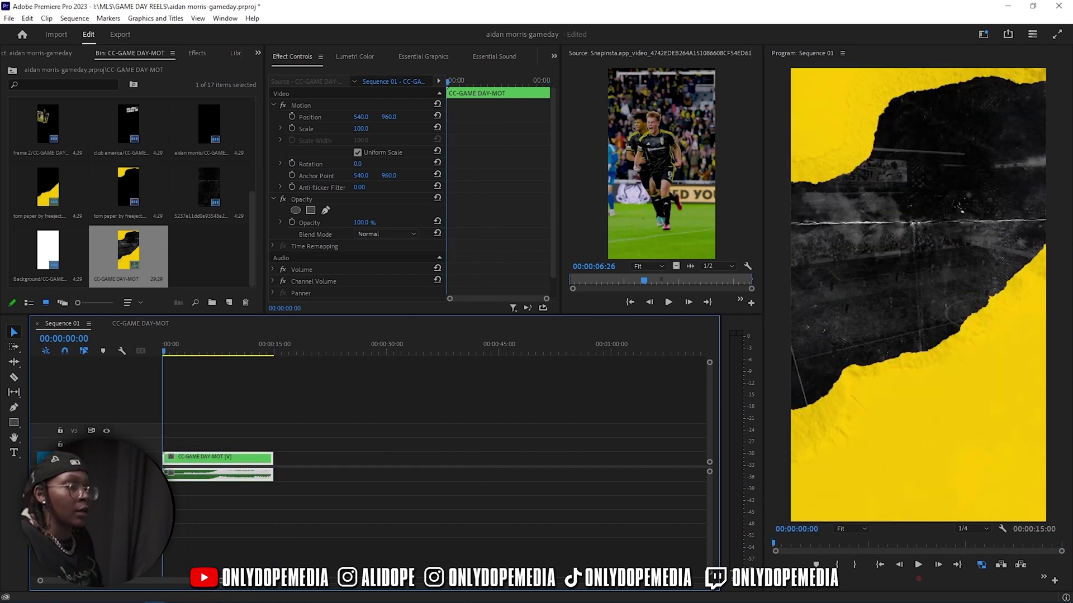
pyautogui.hotkey('ctrl', 's')
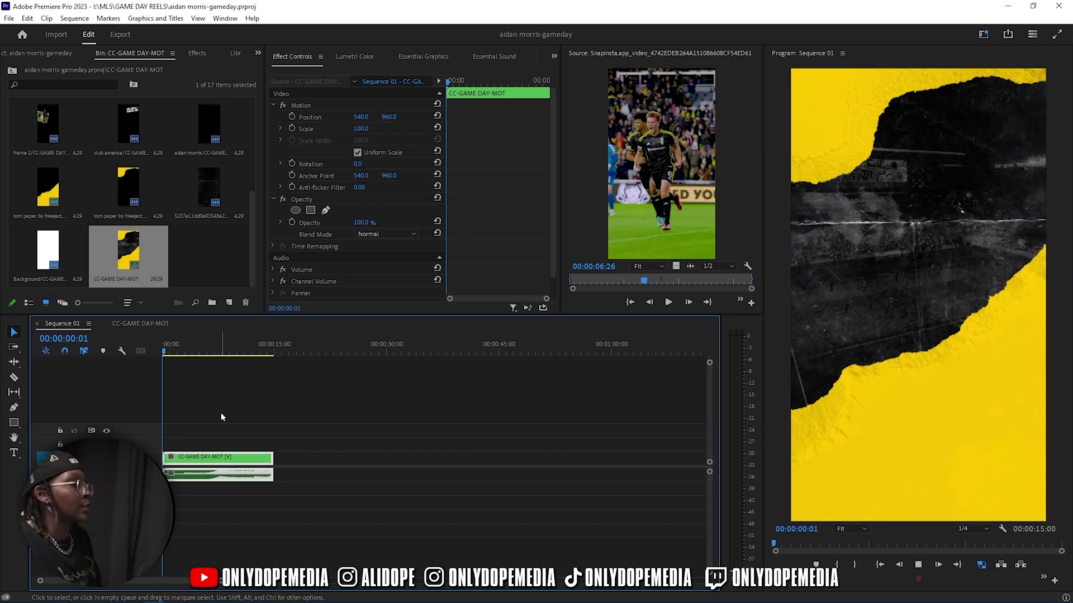
pyautogui.press('space')
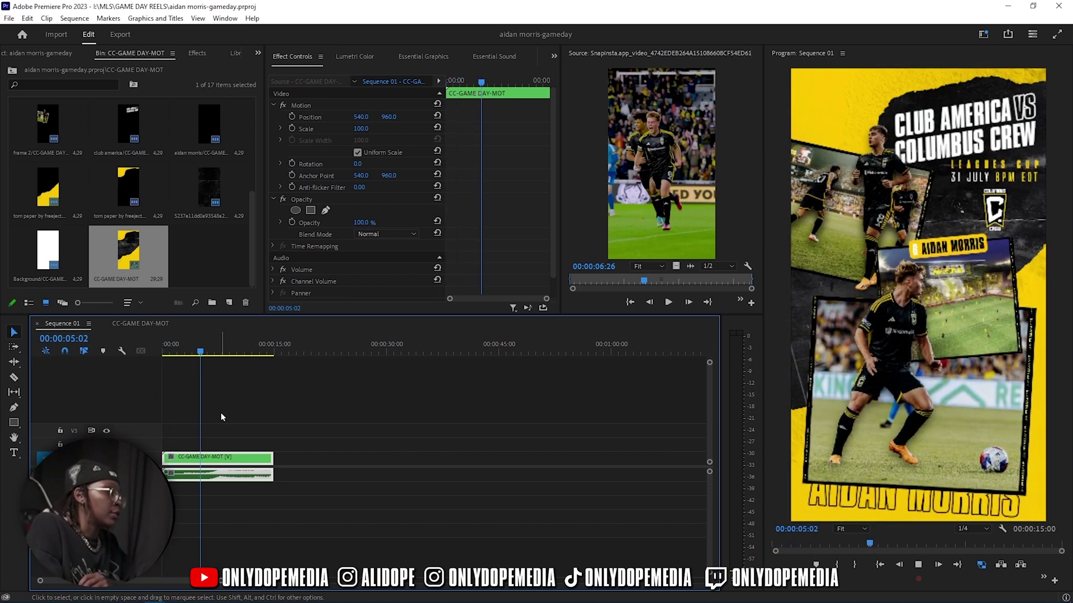